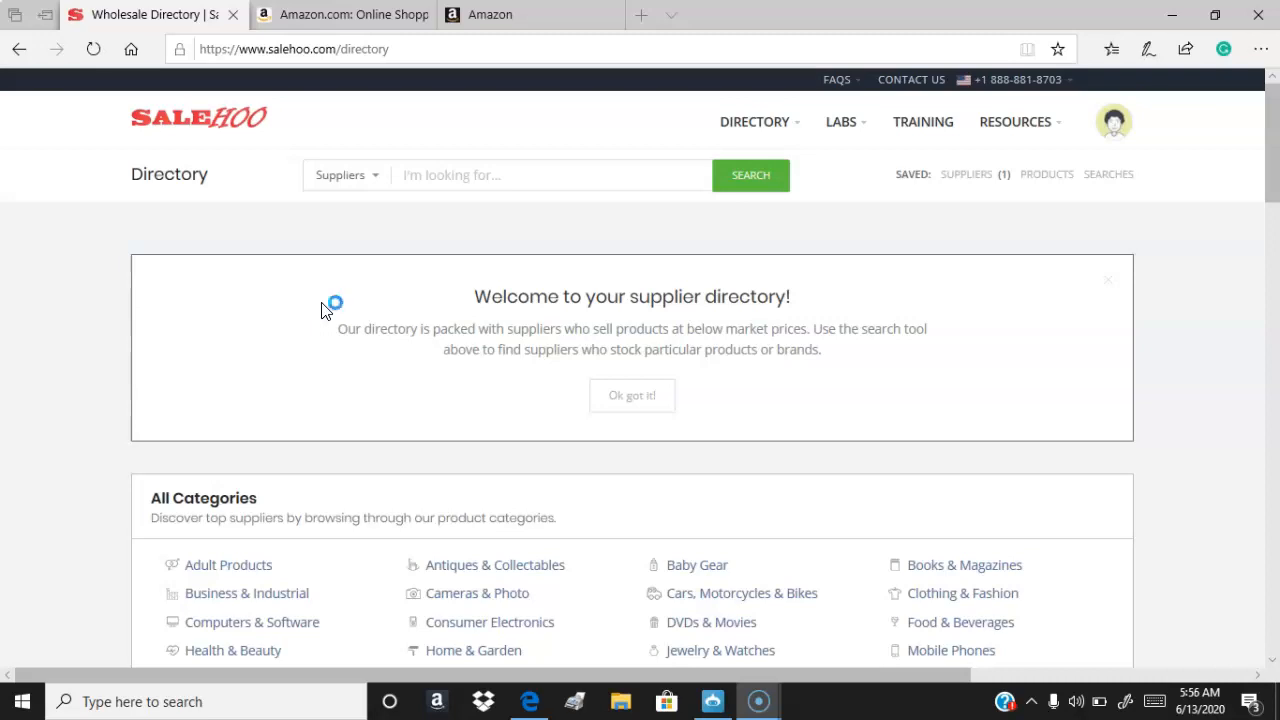
# Step: Open the Cameras & Photo category from the supplier directory's list of all categories
pyautogui.scroll(-3, 410, 515)
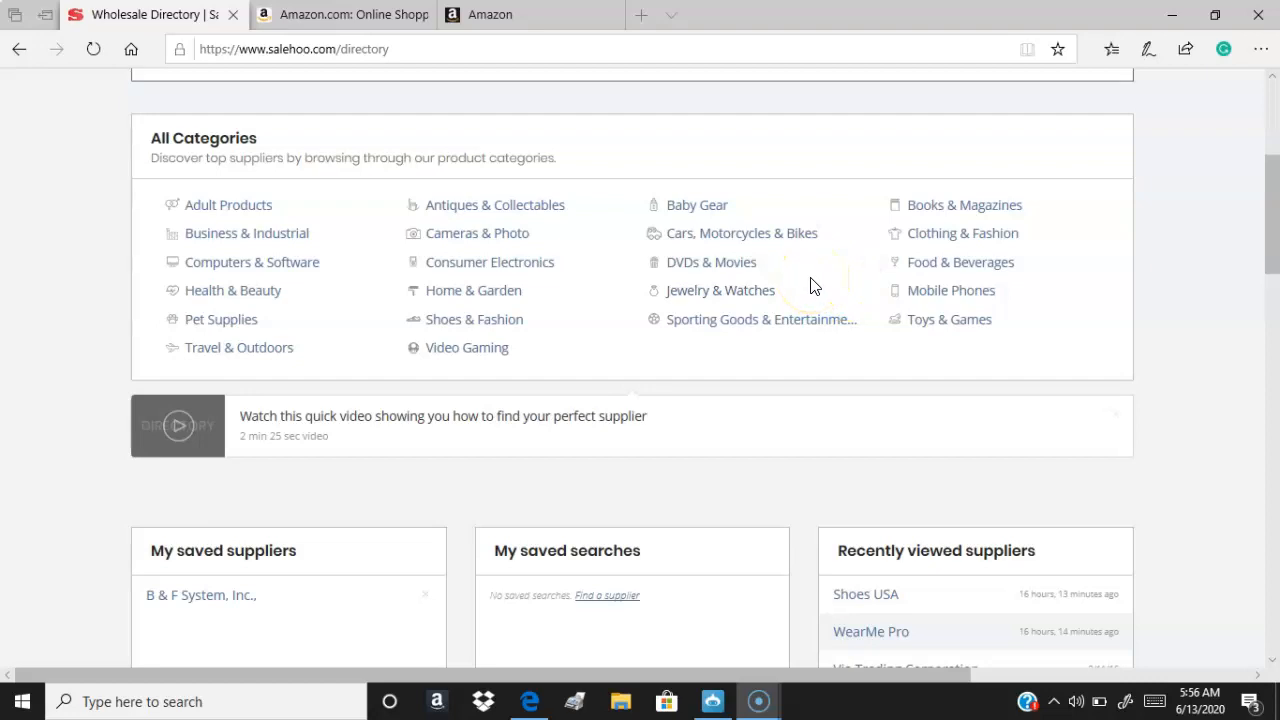
pyautogui.scroll(3, 680, 400)
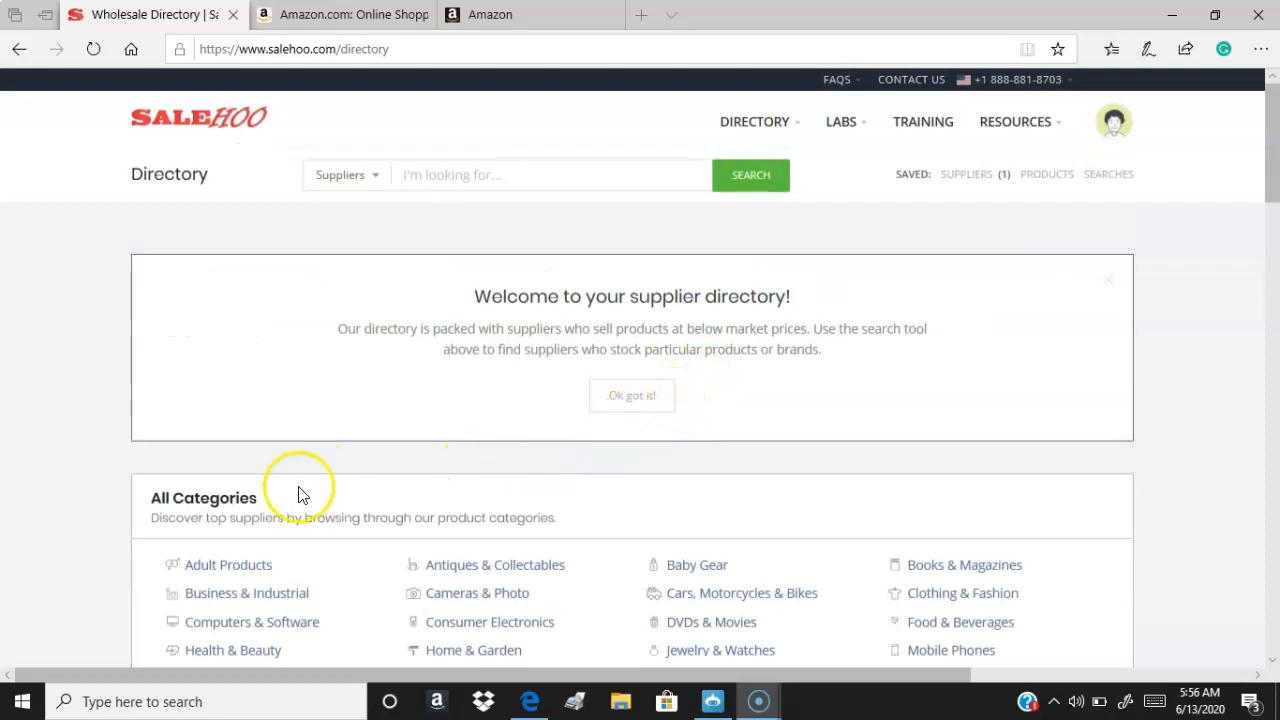
pyautogui.scroll(-2, 340, 560)
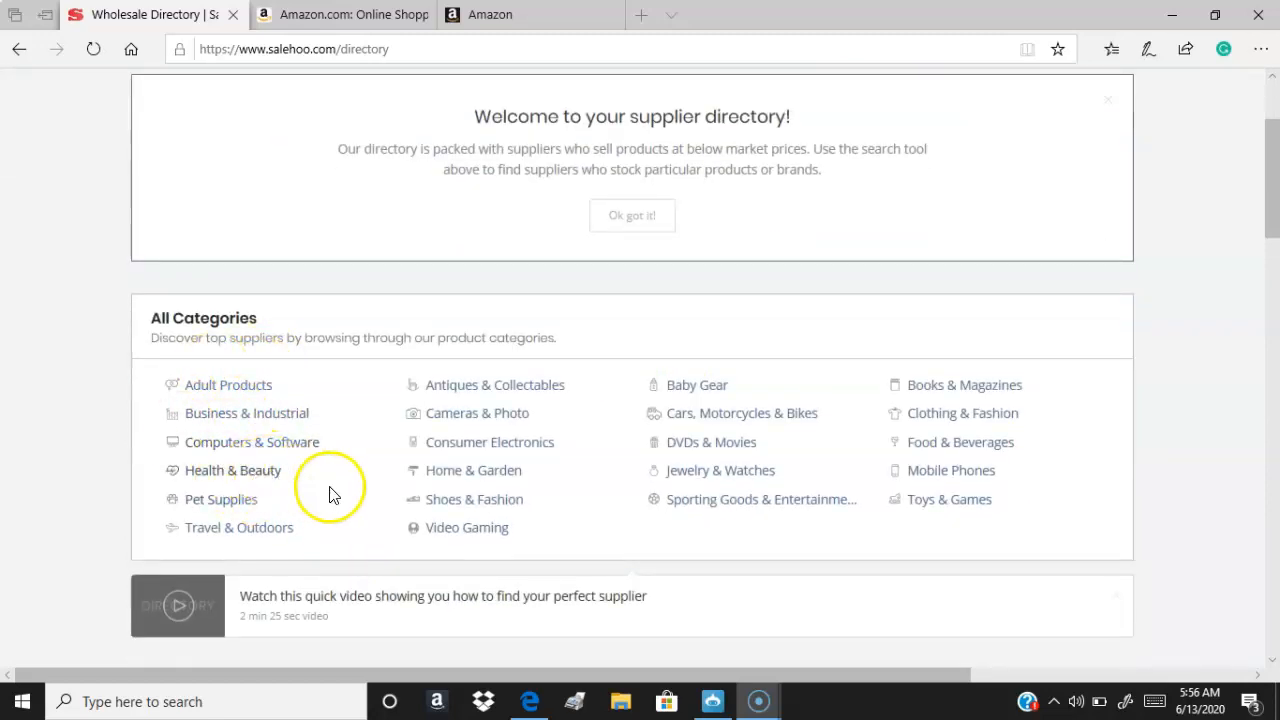
pyautogui.click(490, 424)
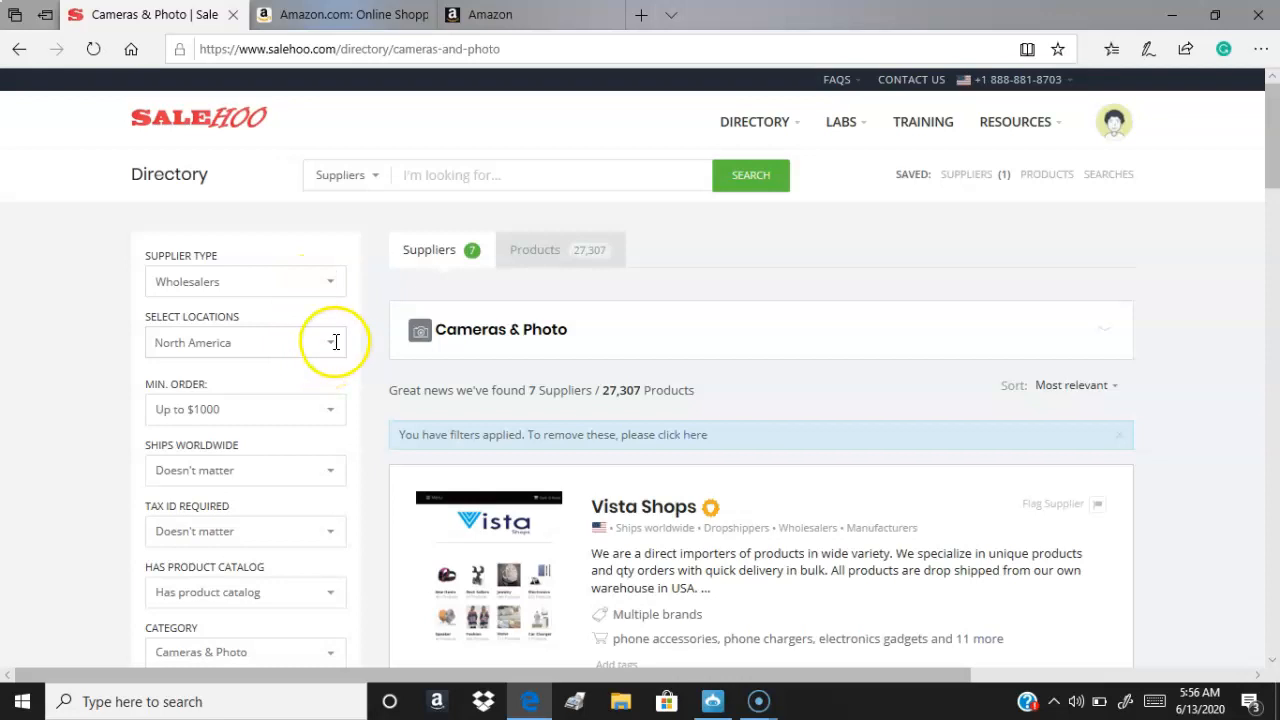
# Step: Check which regions the supplier location filter offers, then close its list without changing the selection
pyautogui.moveTo(336, 342)
pyautogui.click(412, 387)
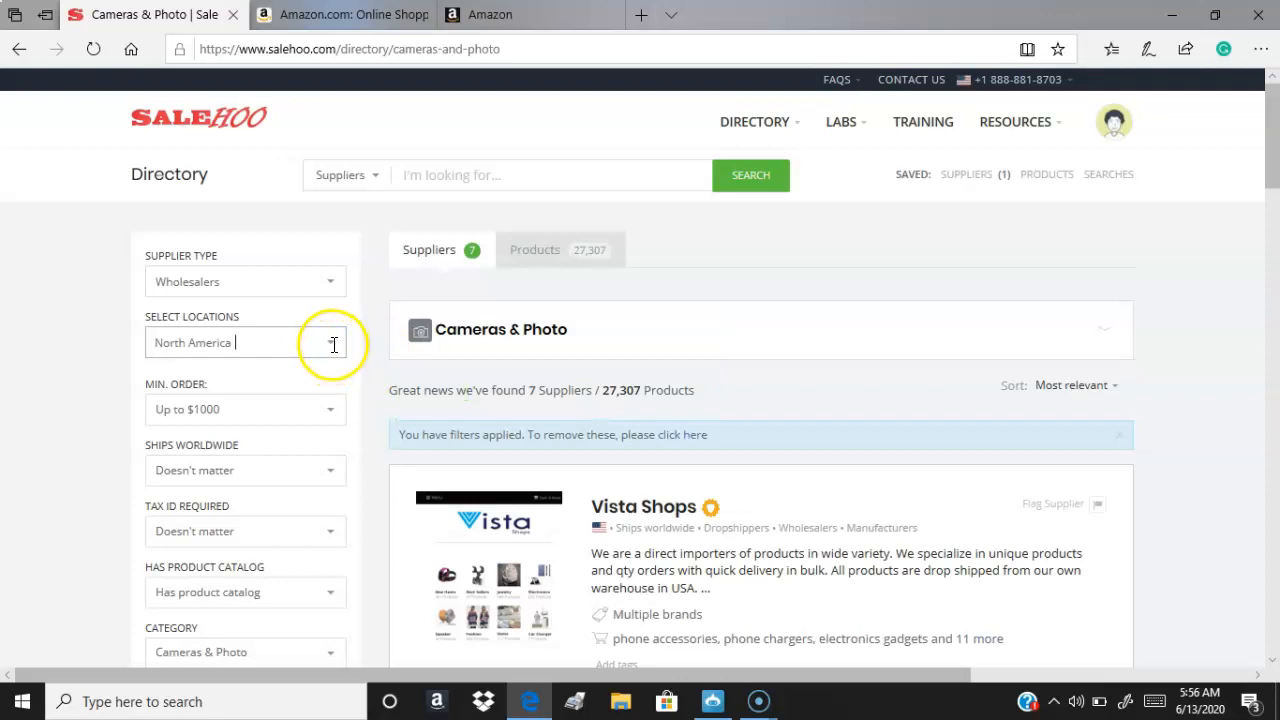
pyautogui.click(334, 344)
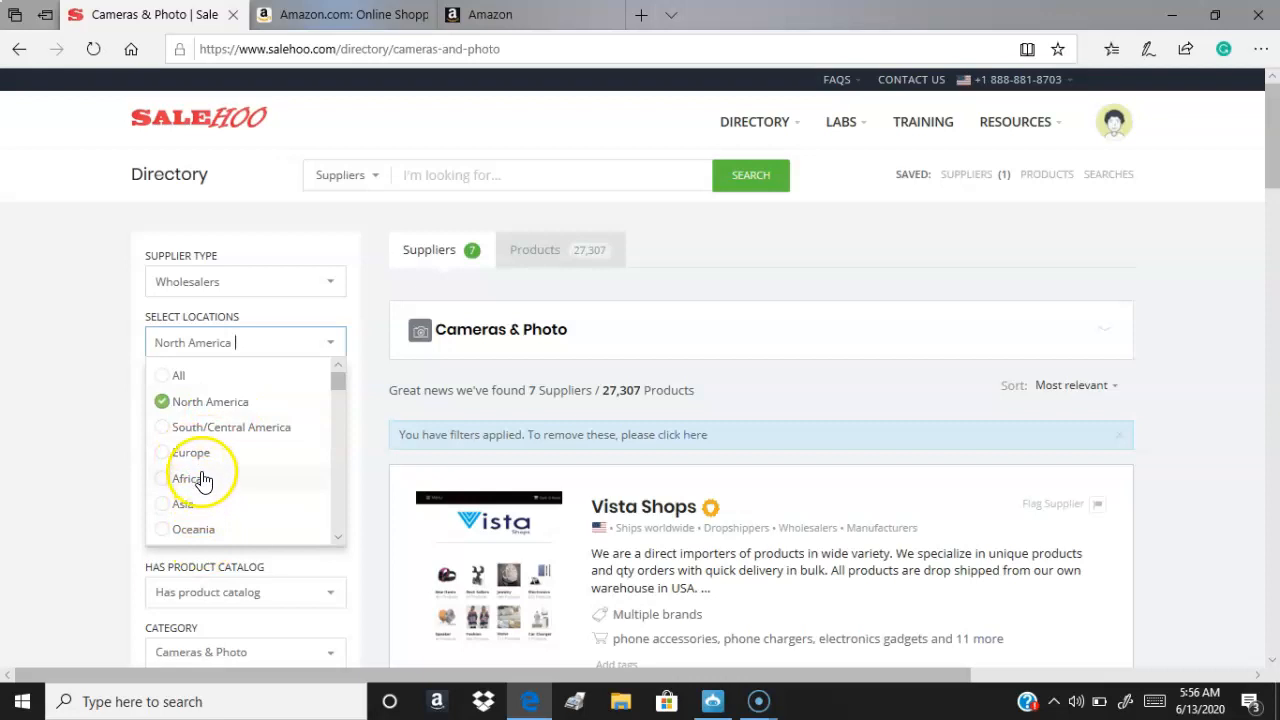
pyautogui.click(388, 295)
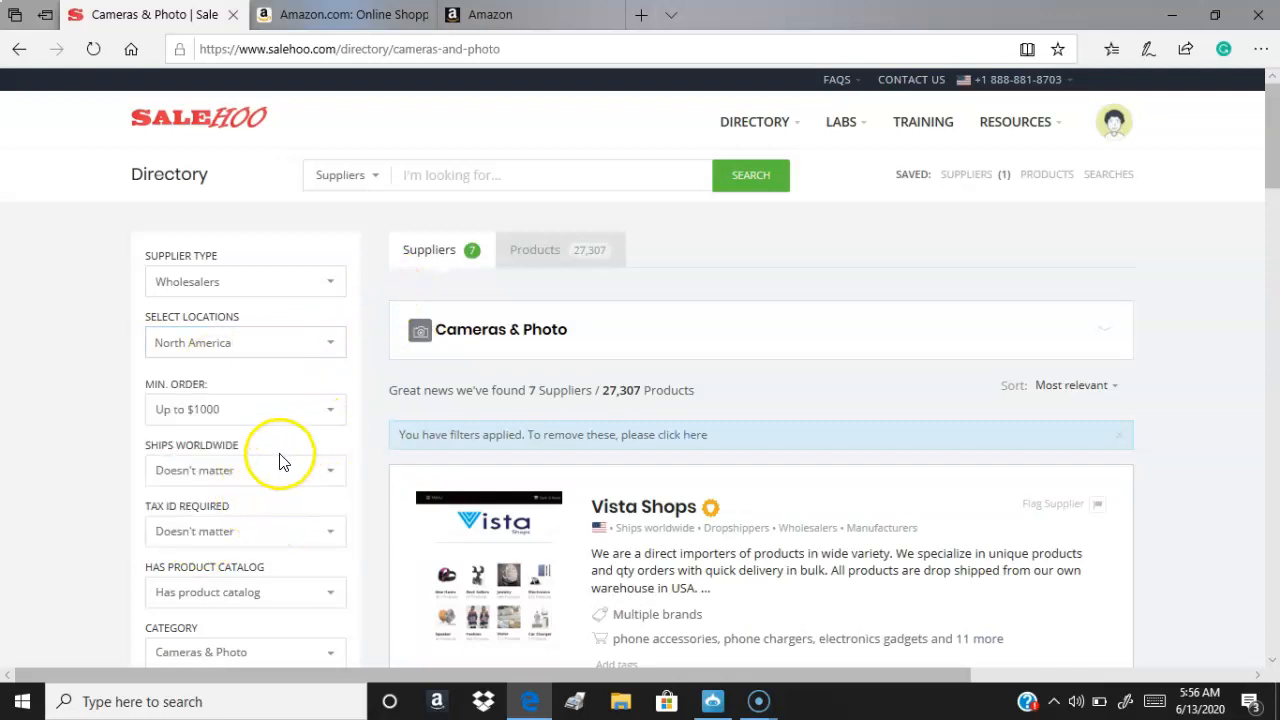
# Step: Filter the Cameras & Photo suppliers to those that ship worldwide and dismiss the filter help tips
pyautogui.moveTo(327, 486)
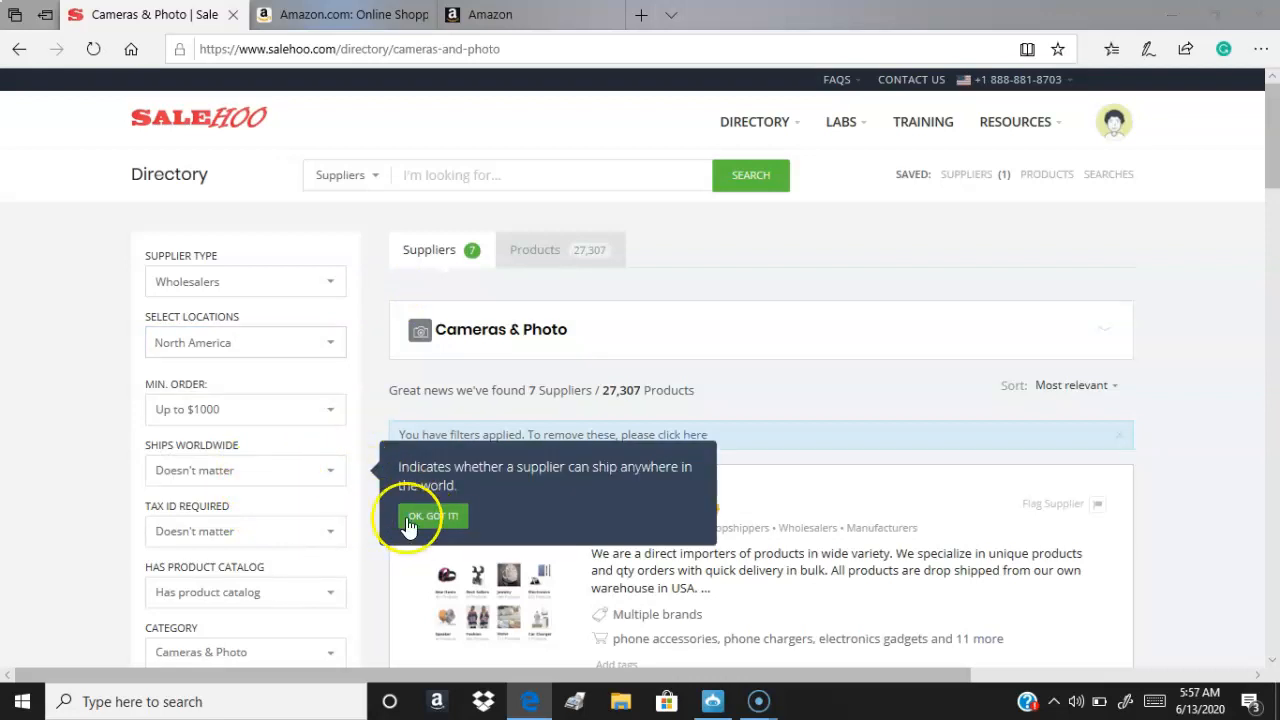
pyautogui.click(414, 520)
pyautogui.click(334, 483)
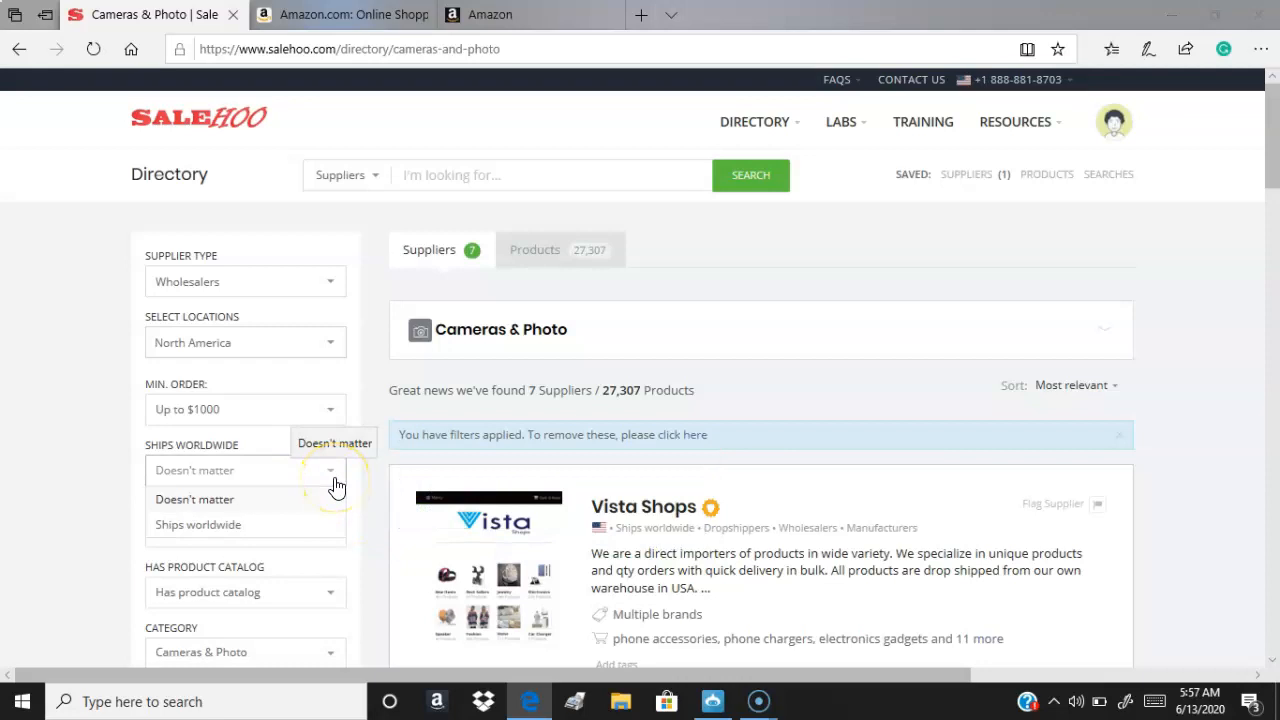
pyautogui.click(240, 530)
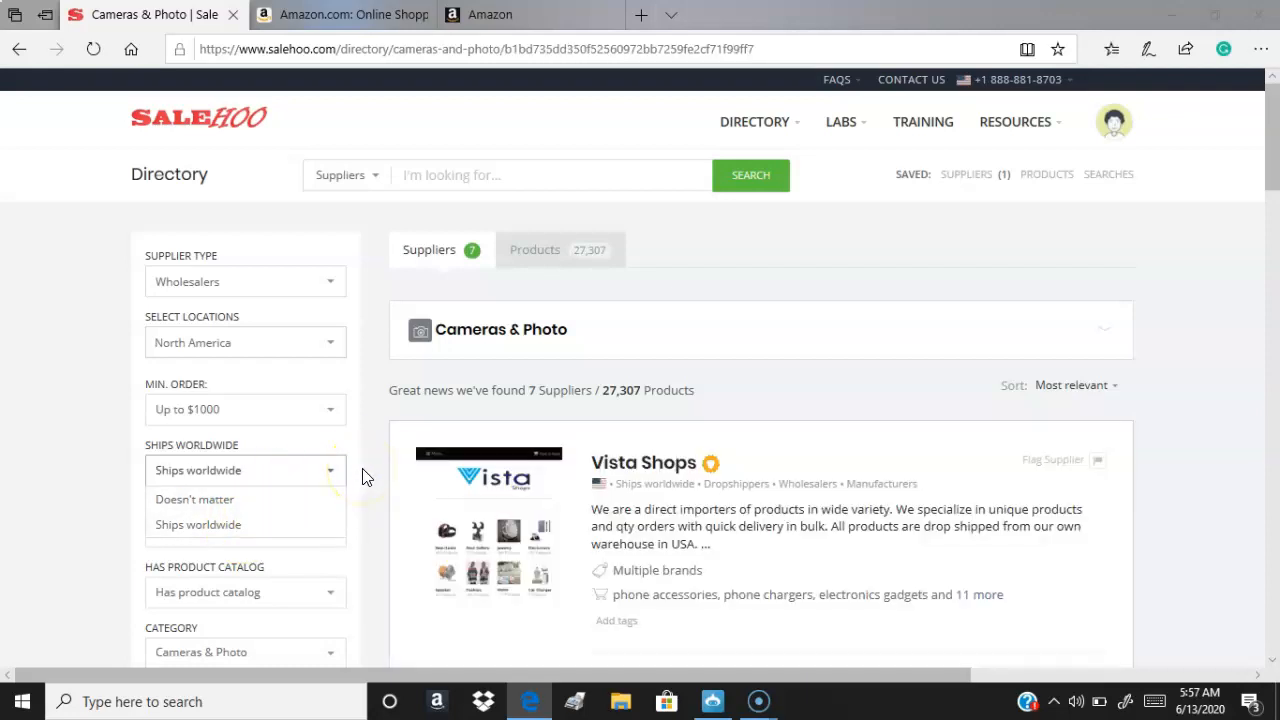
pyautogui.scroll(-2, 380, 470)
pyautogui.scroll(-2, 366, 486)
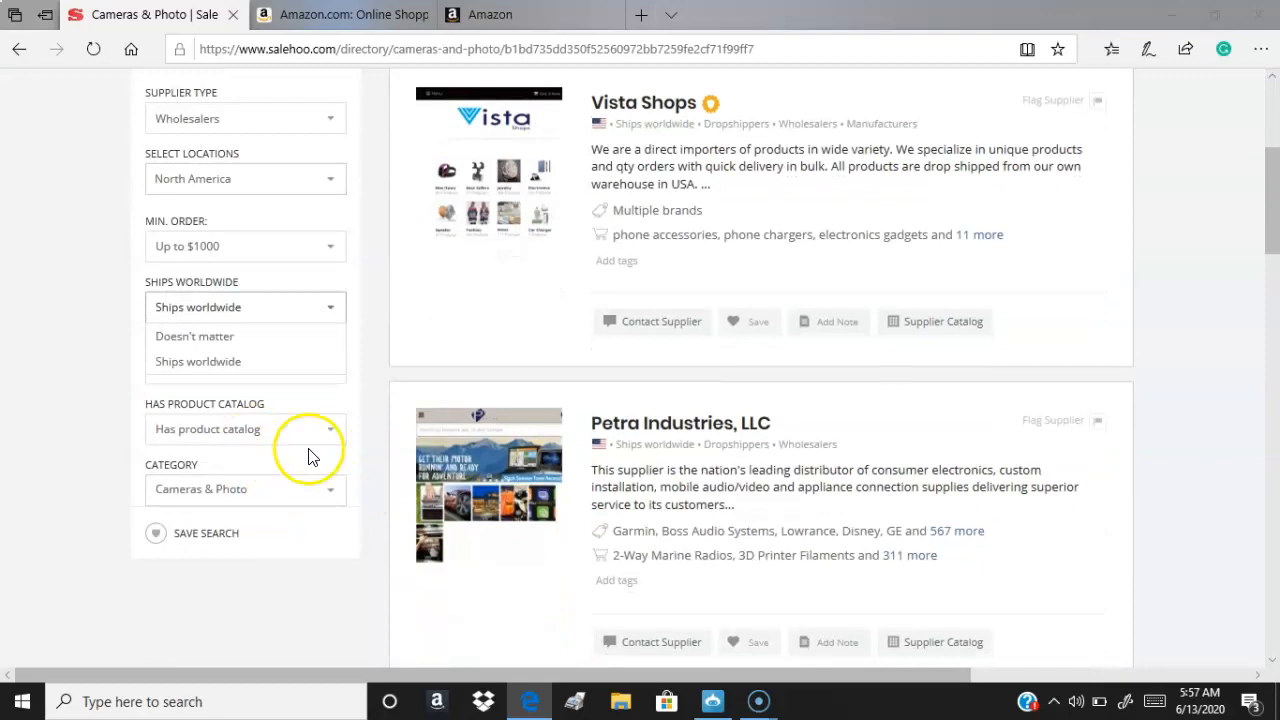
pyautogui.click(64, 462)
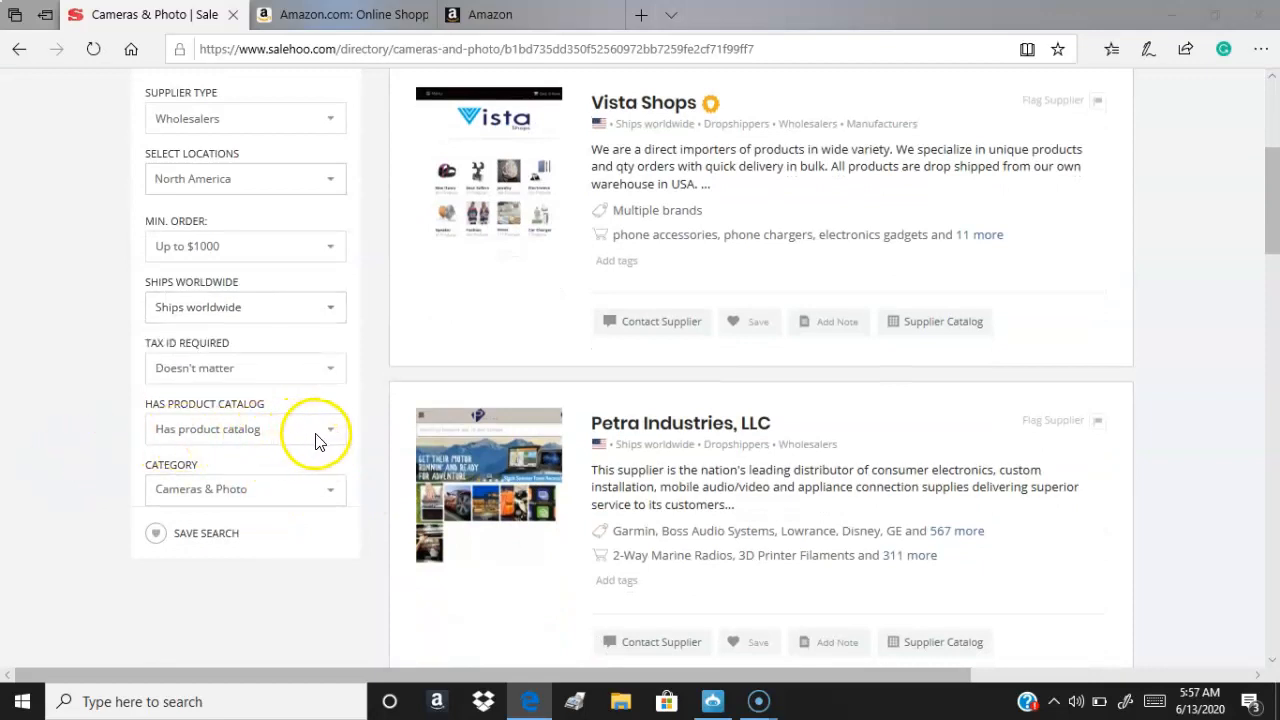
pyautogui.moveTo(335, 445)
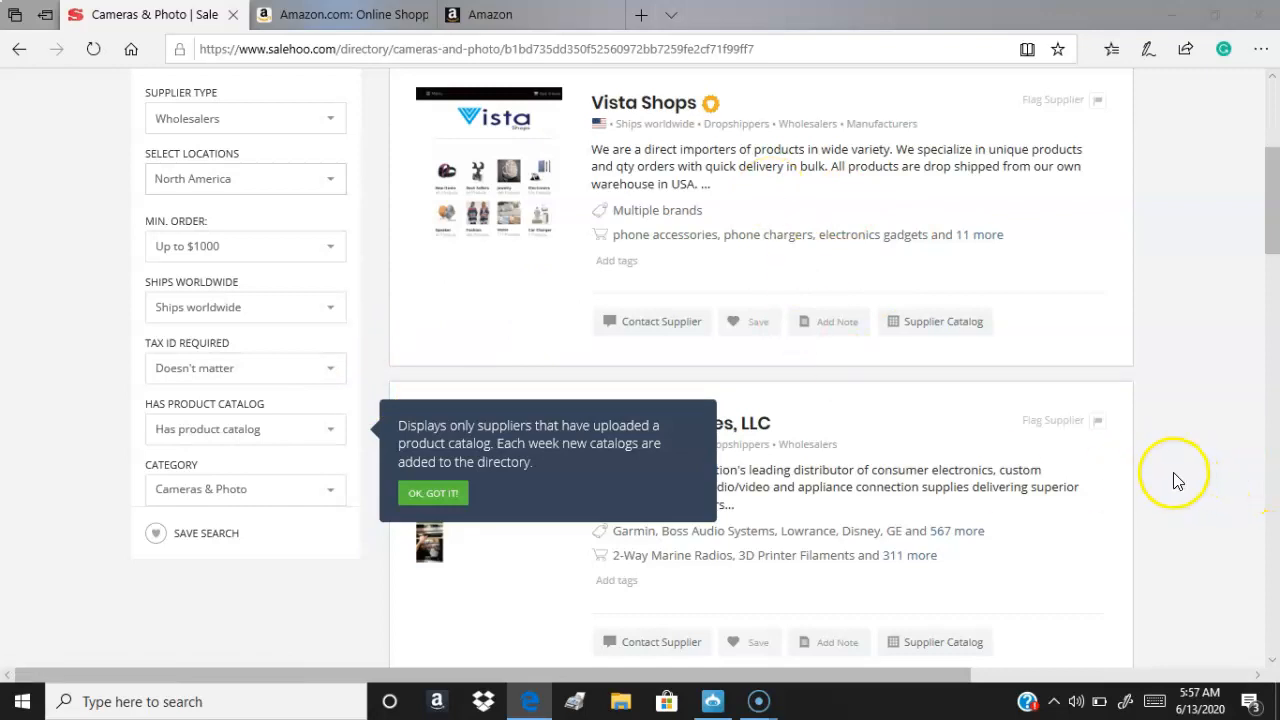
pyautogui.click(440, 493)
# Step: Examine the supplier listings that match the Cameras & Photo filters, including their descriptions and product types
pyautogui.scroll(4, 443, 458)
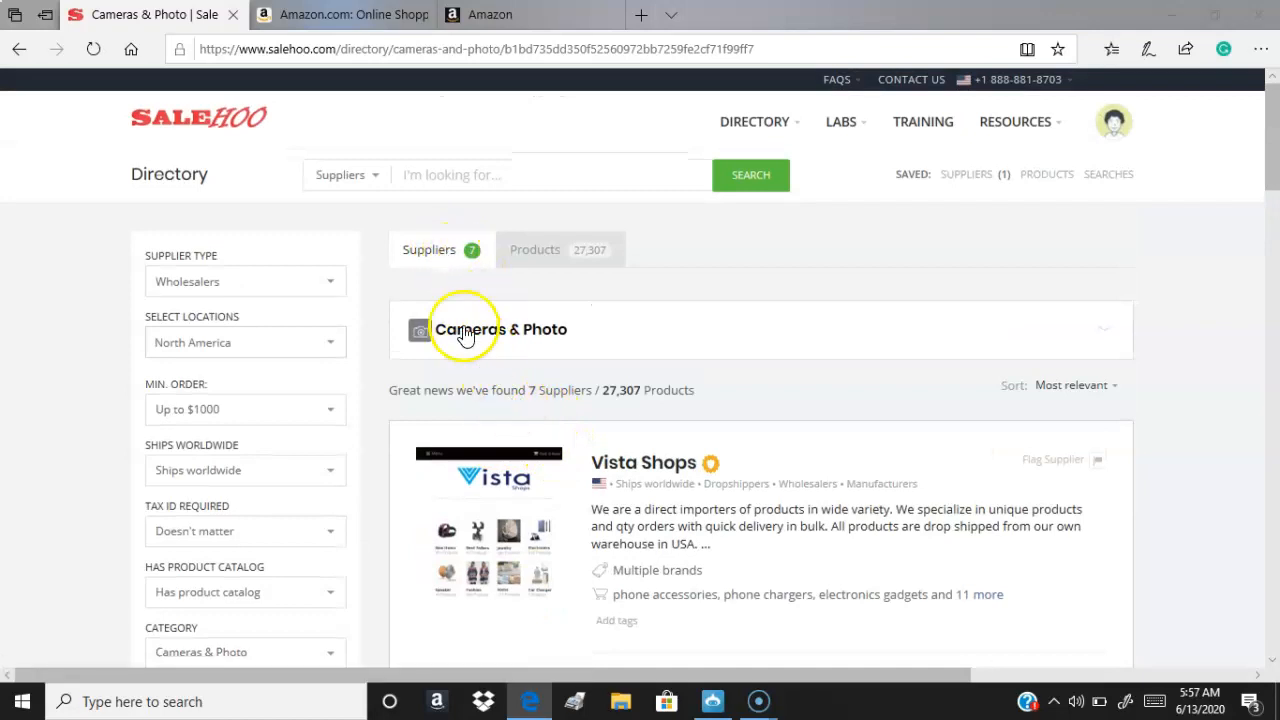
pyautogui.scroll(-1, 469, 337)
pyautogui.scroll(-3, 475, 370)
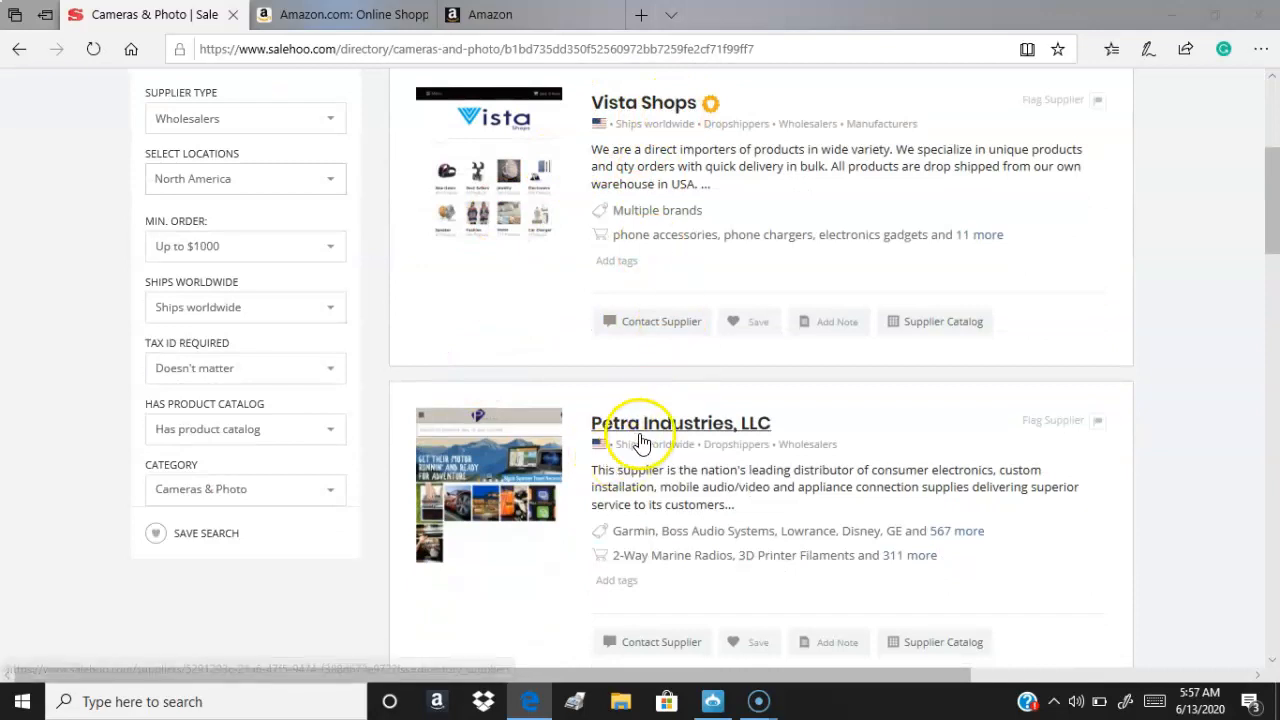
pyautogui.scroll(-2, 620, 495)
pyautogui.scroll(-2, 620, 495)
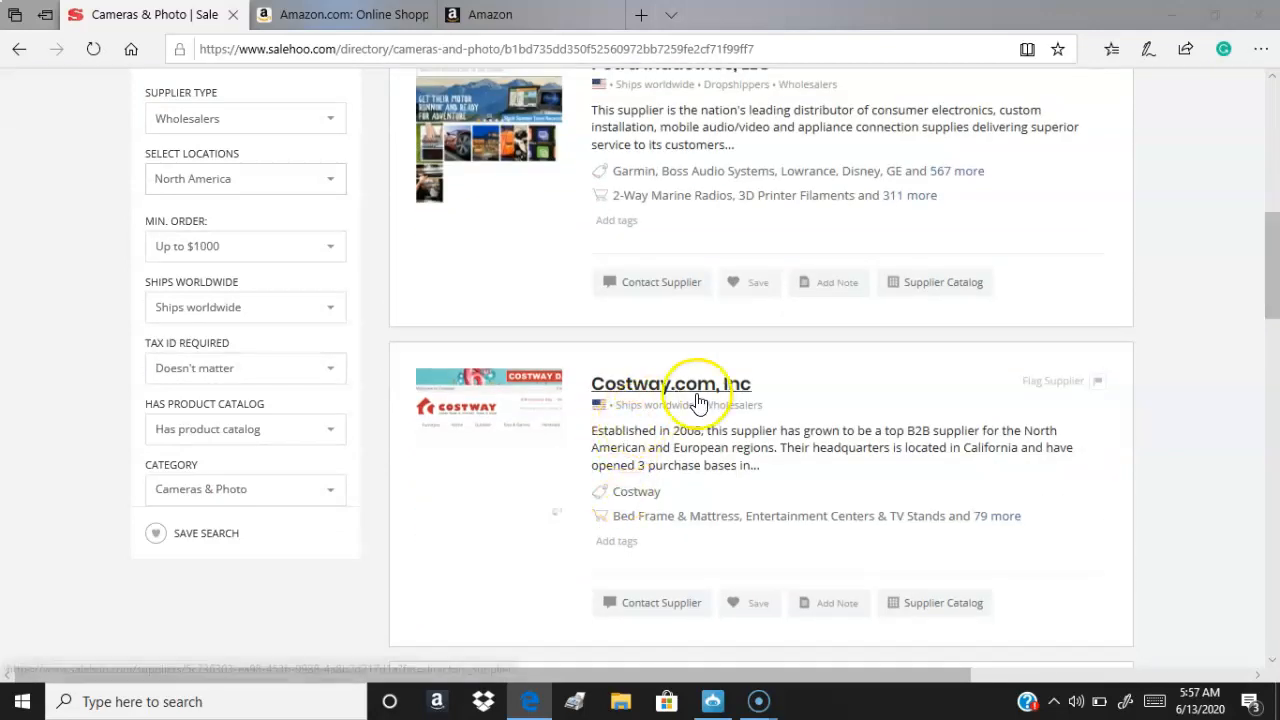
pyautogui.scroll(-3, 700, 420)
pyautogui.scroll(-2, 688, 453)
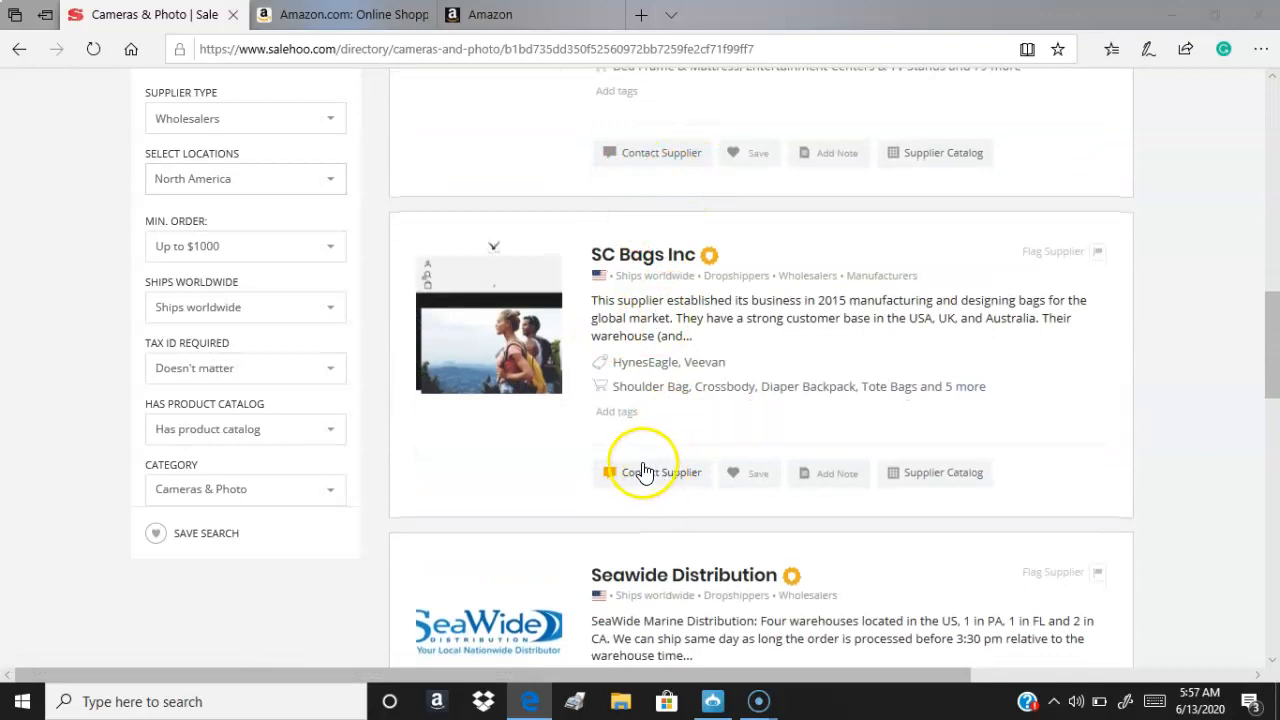
pyautogui.scroll(10, 640, 460)
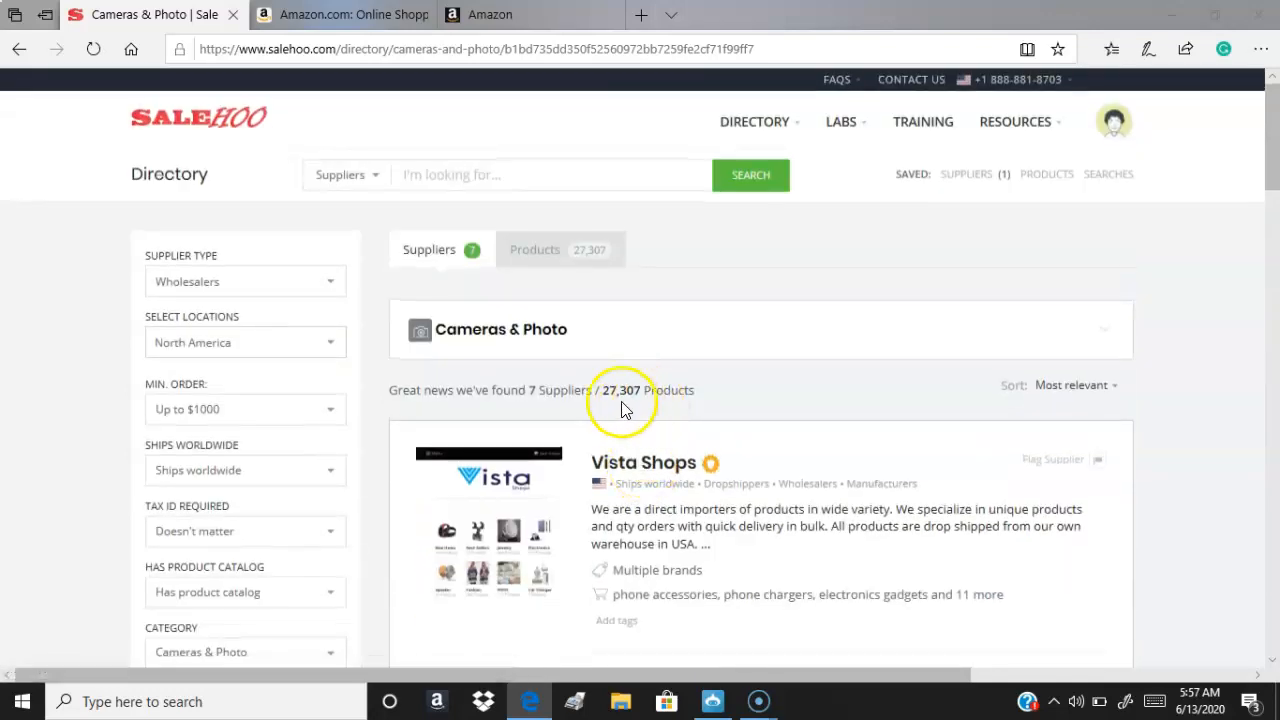
# Step: Switch the Cameras & Photo results from suppliers to products and look through the first page
pyautogui.click(573, 265)
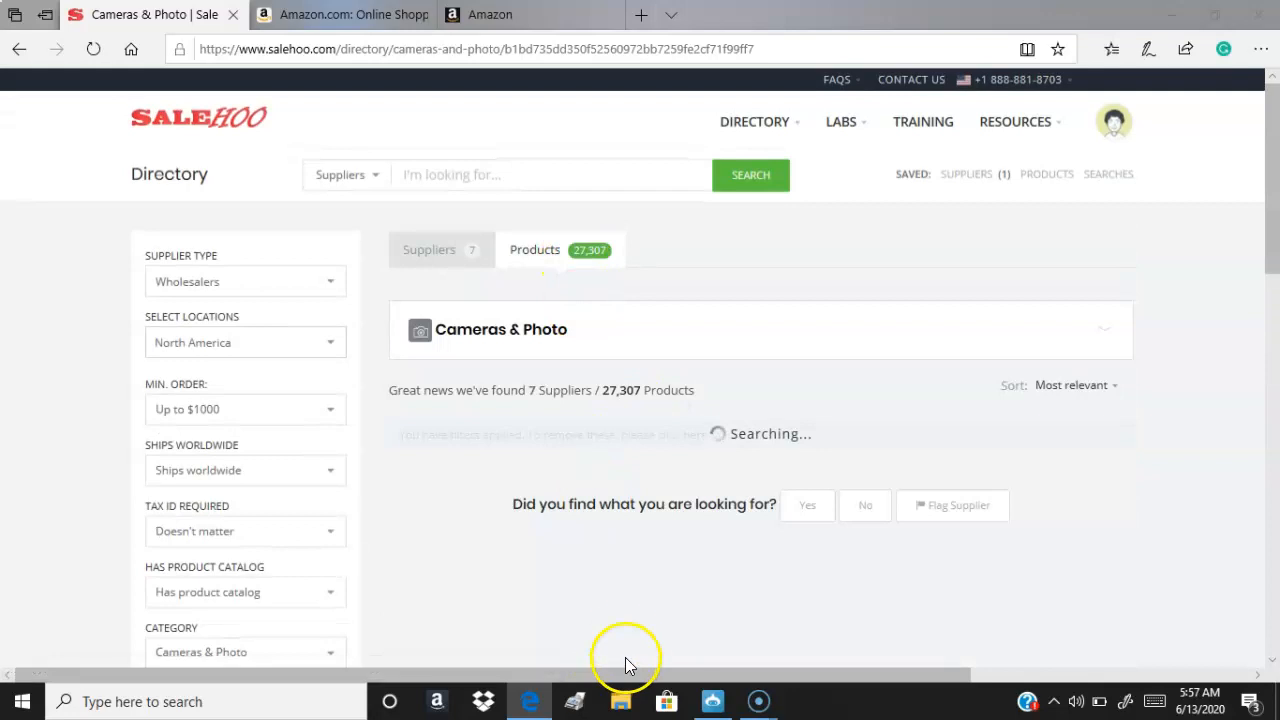
pyautogui.scroll(-4, 618, 571)
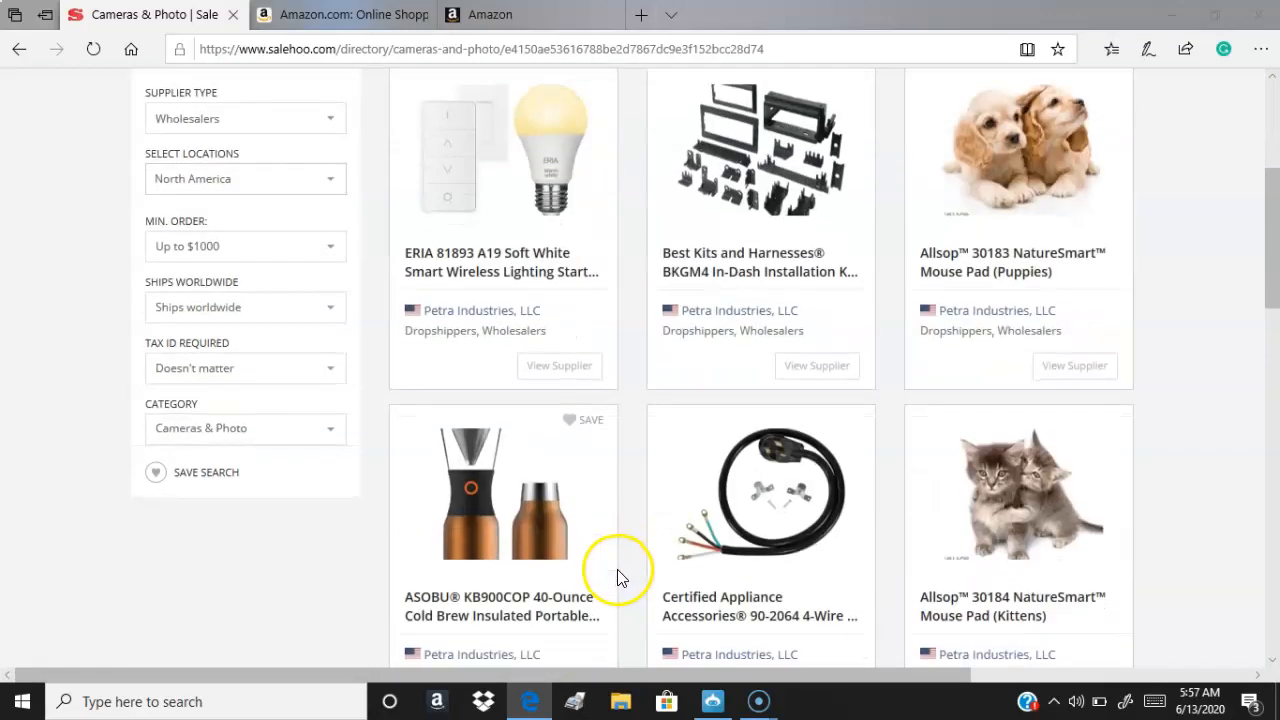
pyautogui.scroll(-6, 618, 580)
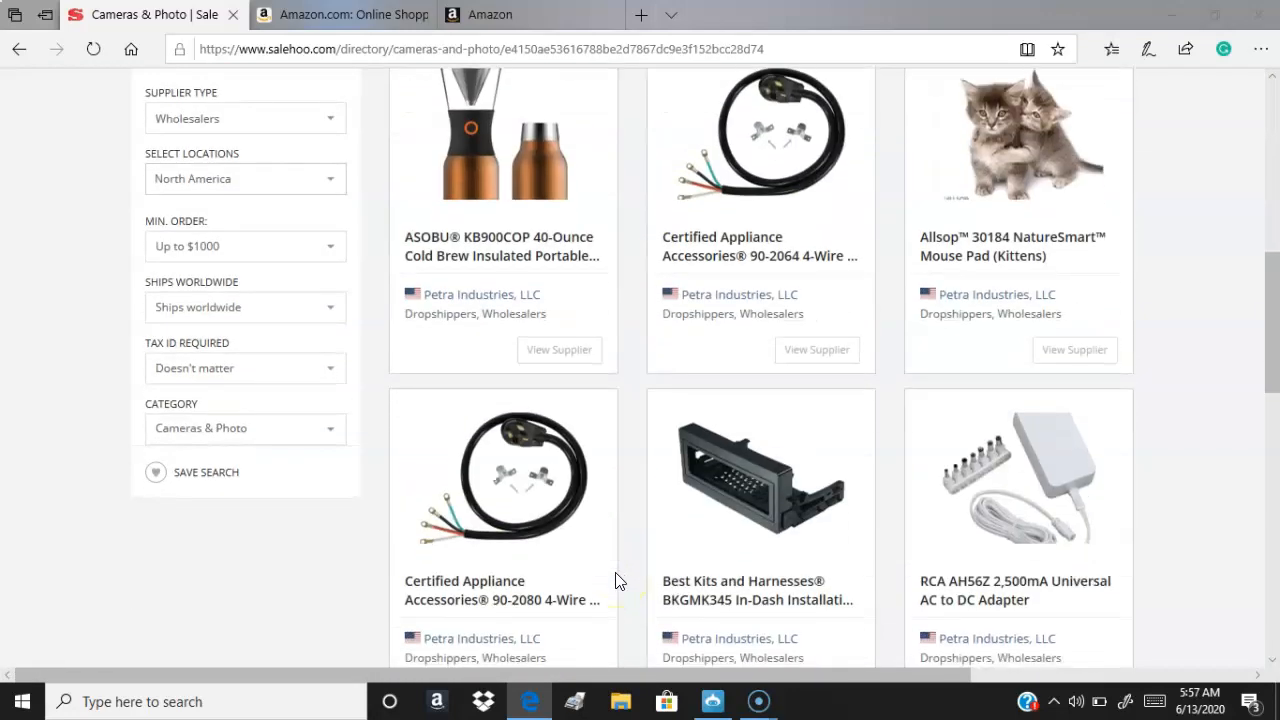
pyautogui.scroll(-2, 618, 581)
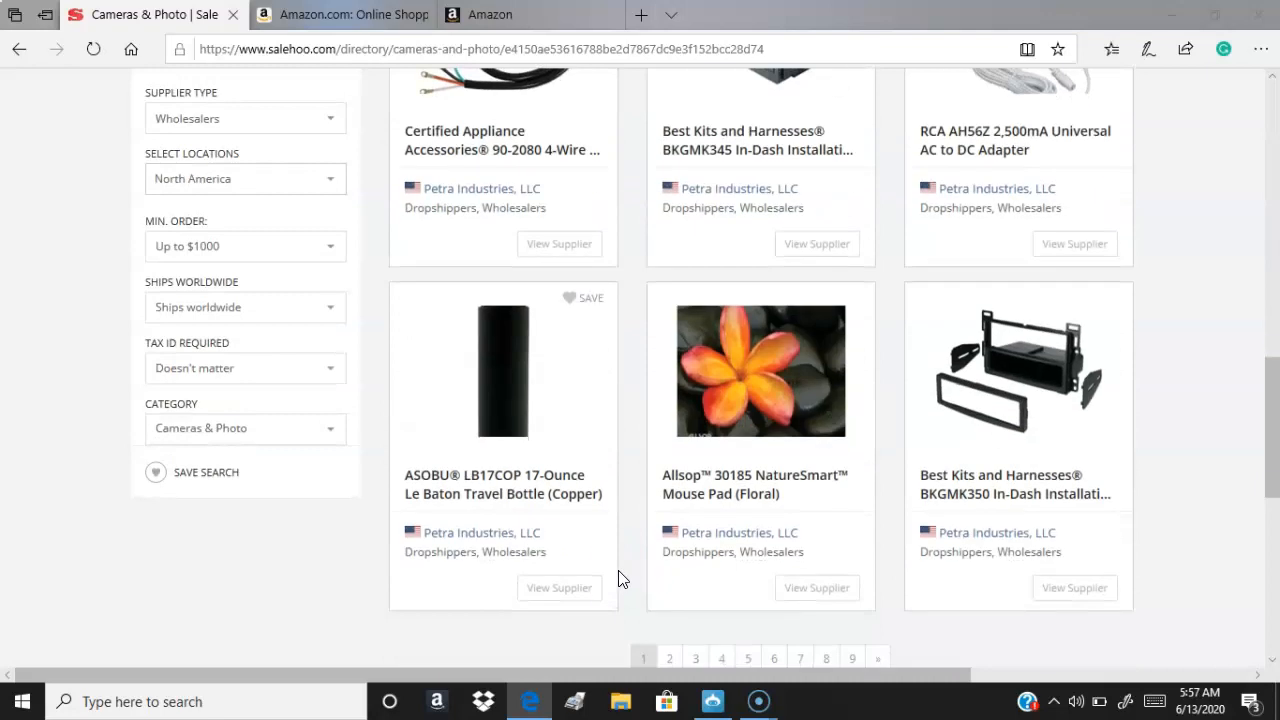
pyautogui.scroll(-1, 630, 568)
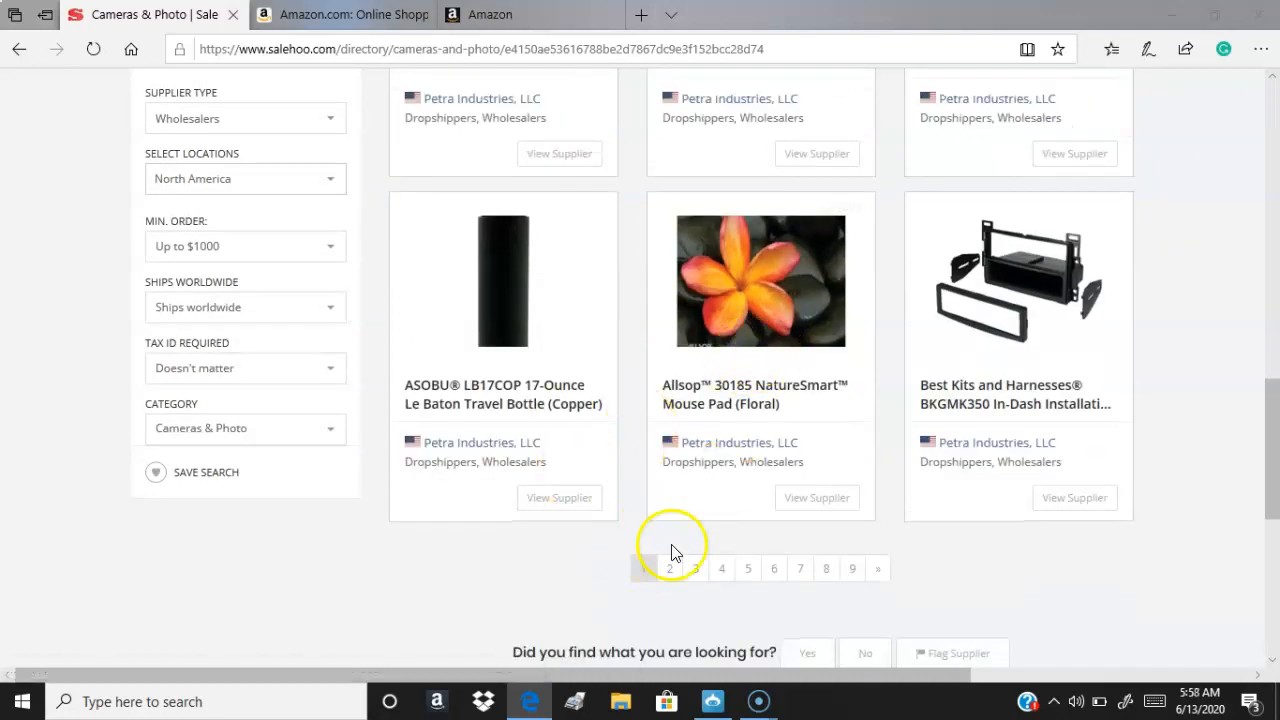
# Step: Open page 2 of the product results and examine the listed items and their suppliers
pyautogui.click(676, 586)
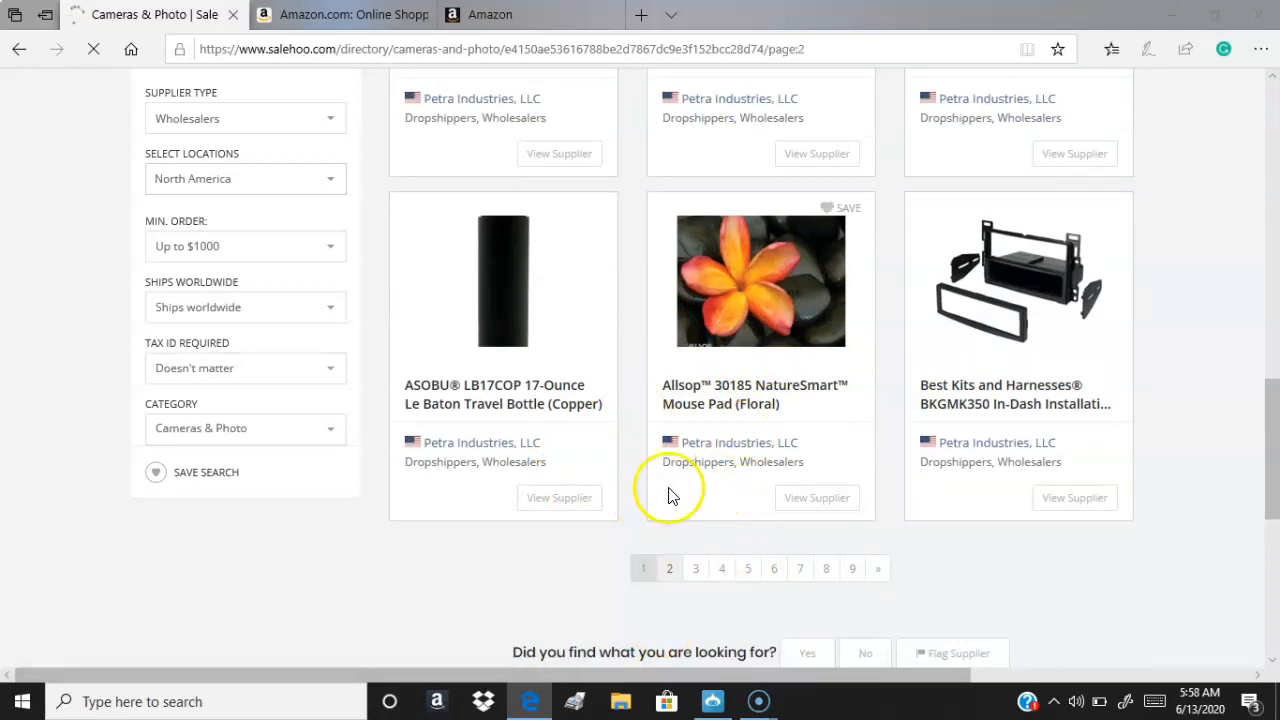
pyautogui.scroll(-3, 725, 541)
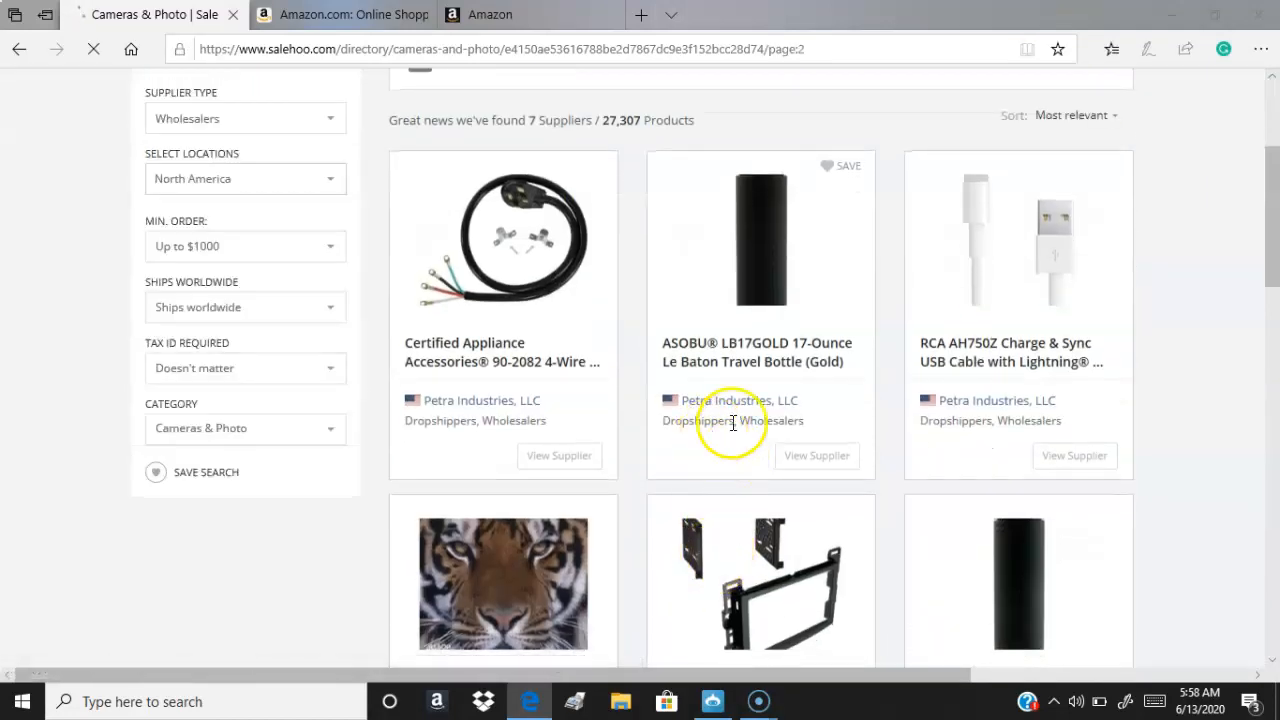
pyautogui.scroll(-3, 530, 490)
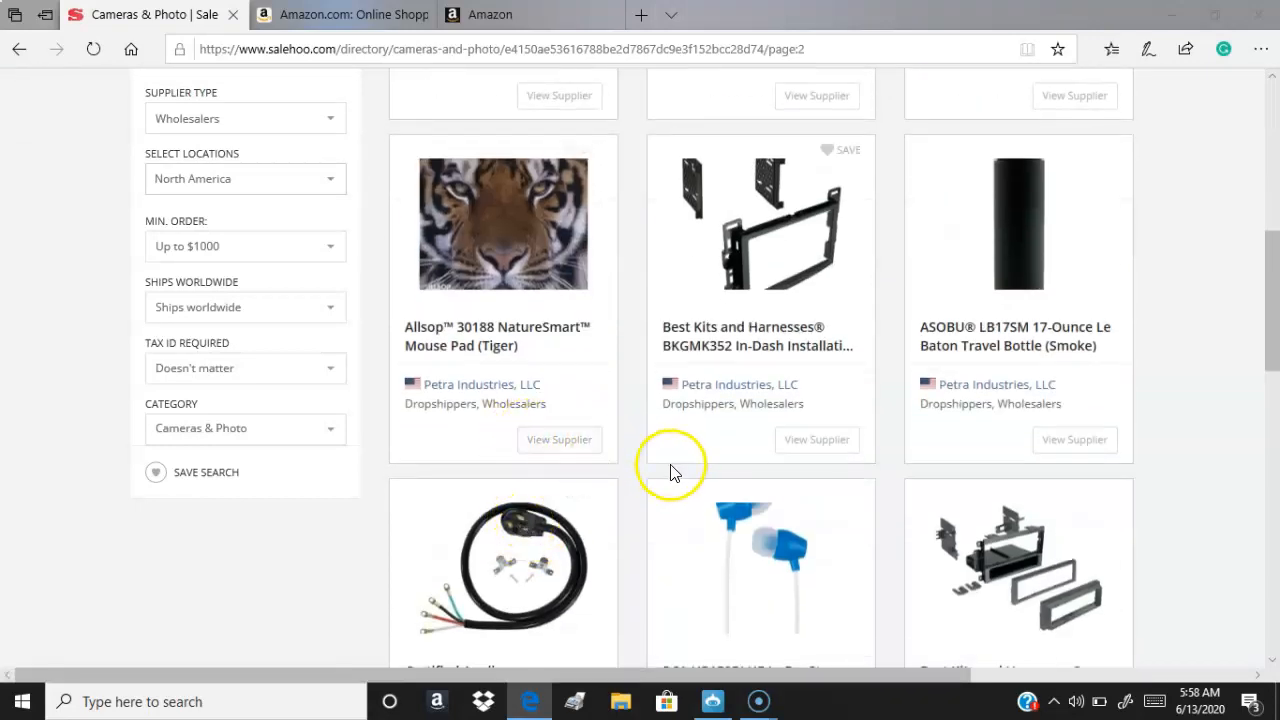
pyautogui.scroll(-4, 665, 468)
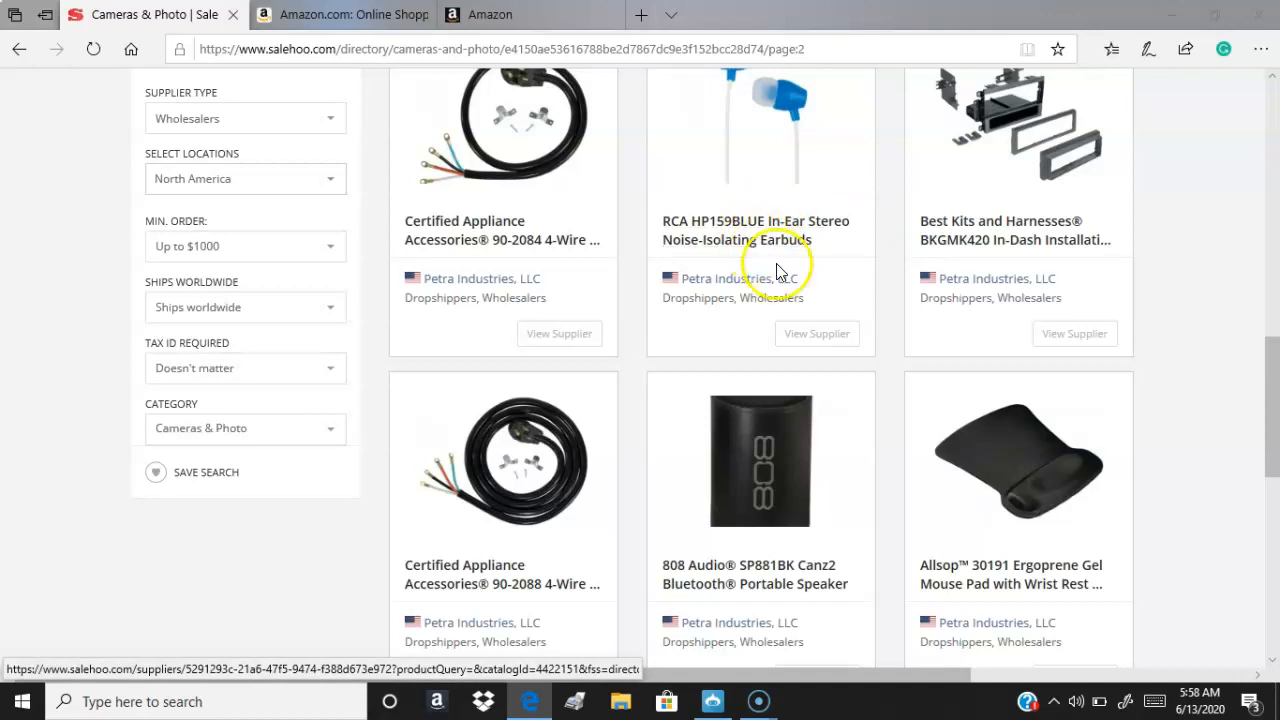
pyautogui.scroll(-3, 757, 300)
pyautogui.scroll(2, 775, 278)
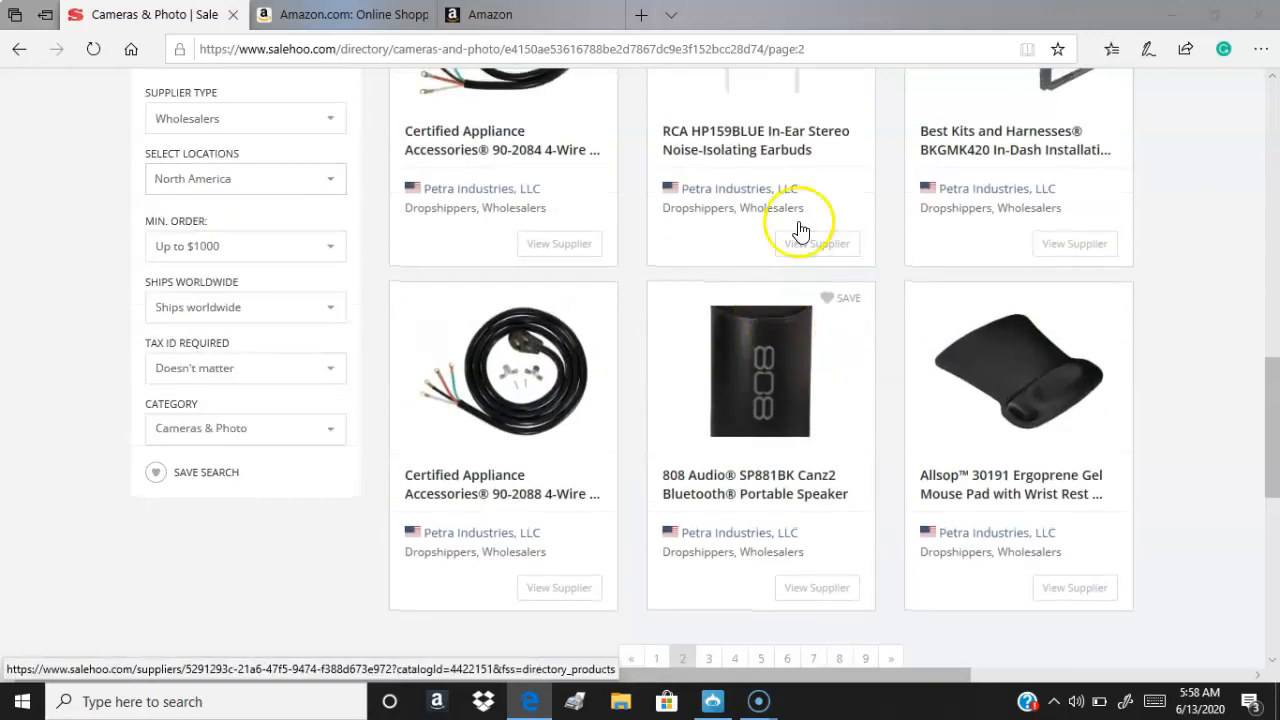
pyautogui.scroll(3, 800, 470)
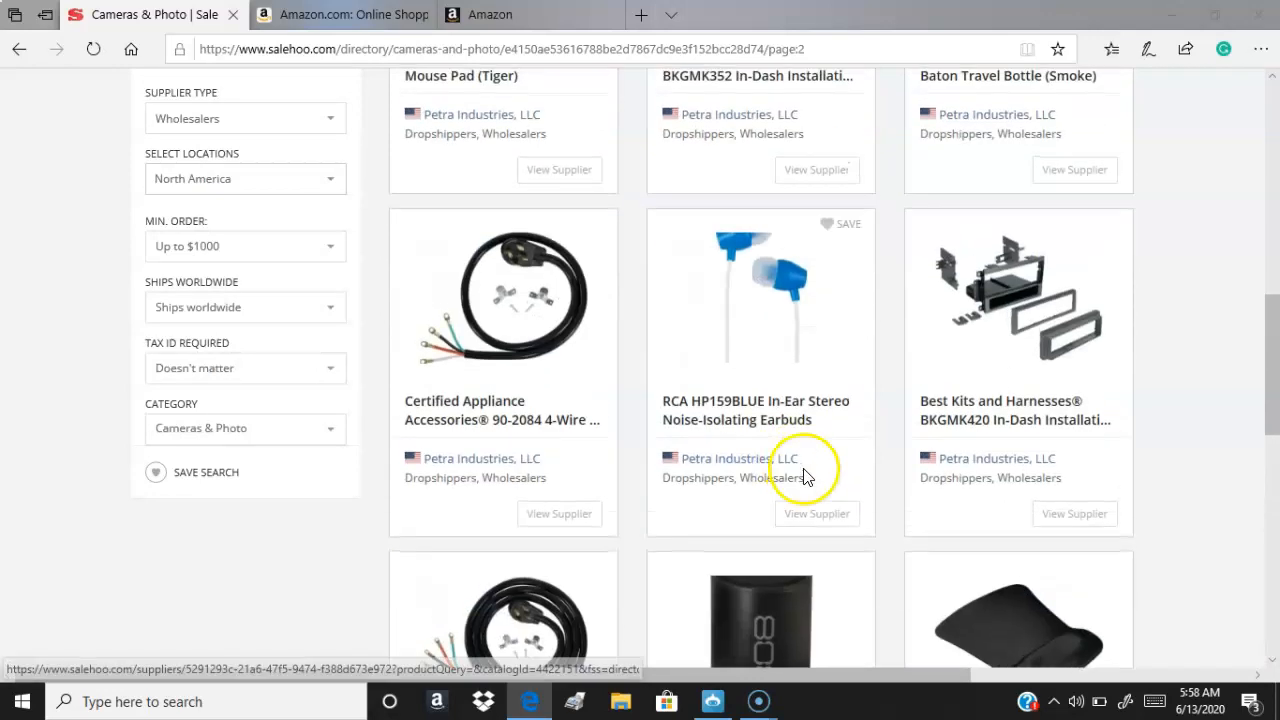
pyautogui.scroll(-5, 808, 478)
# Step: Go to page 3 of the product results and look over its items down to the end
pyautogui.click(714, 398)
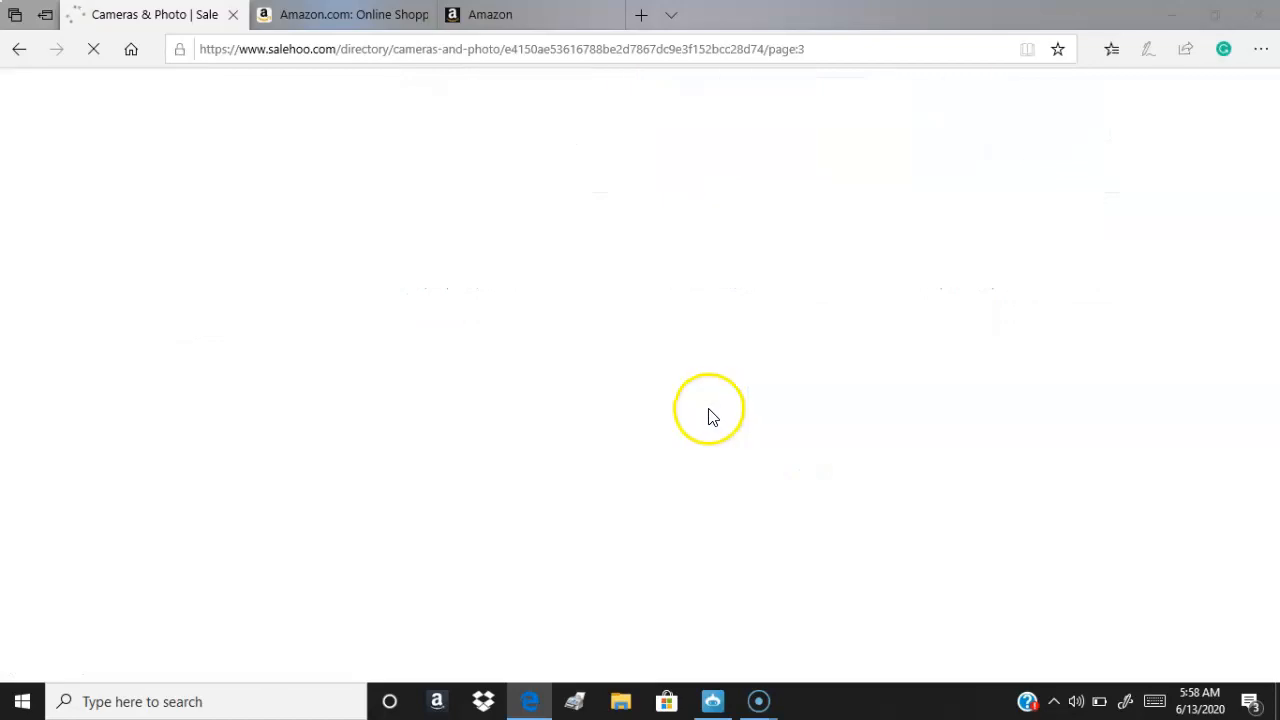
pyautogui.scroll(-3, 706, 428)
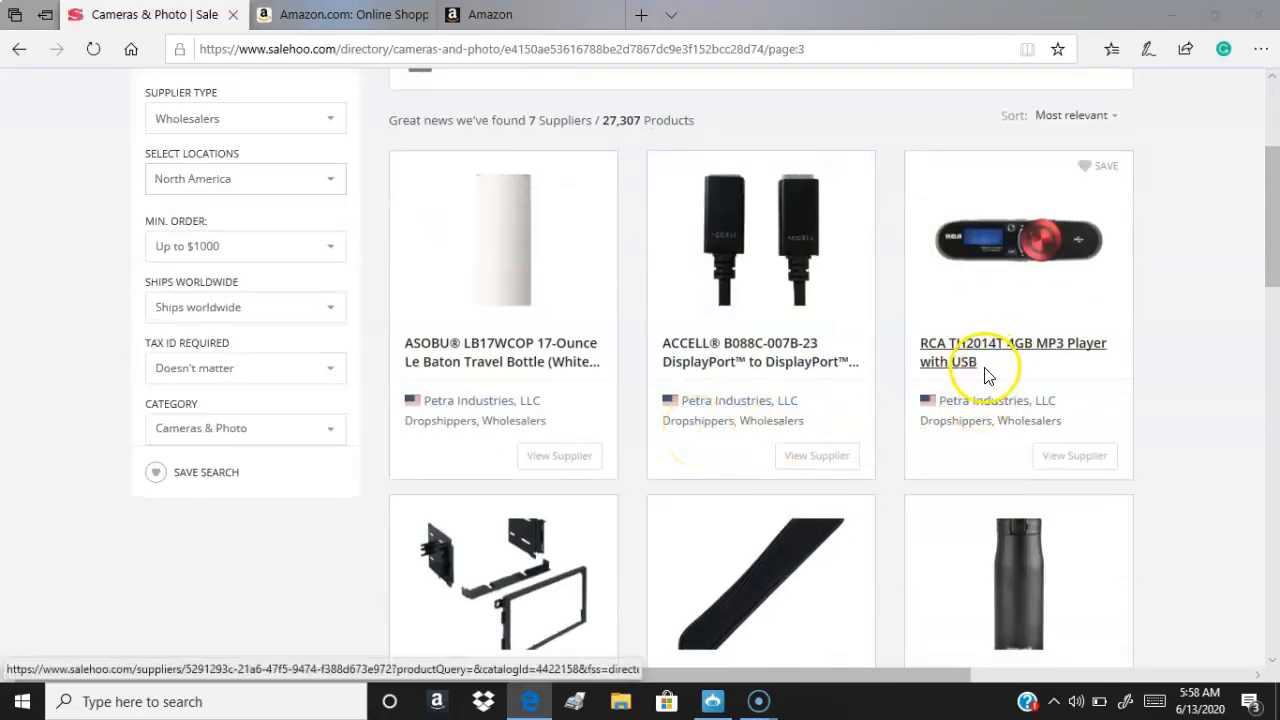
pyautogui.scroll(-1, 755, 441)
pyautogui.scroll(-3, 755, 441)
pyautogui.scroll(-5, 750, 446)
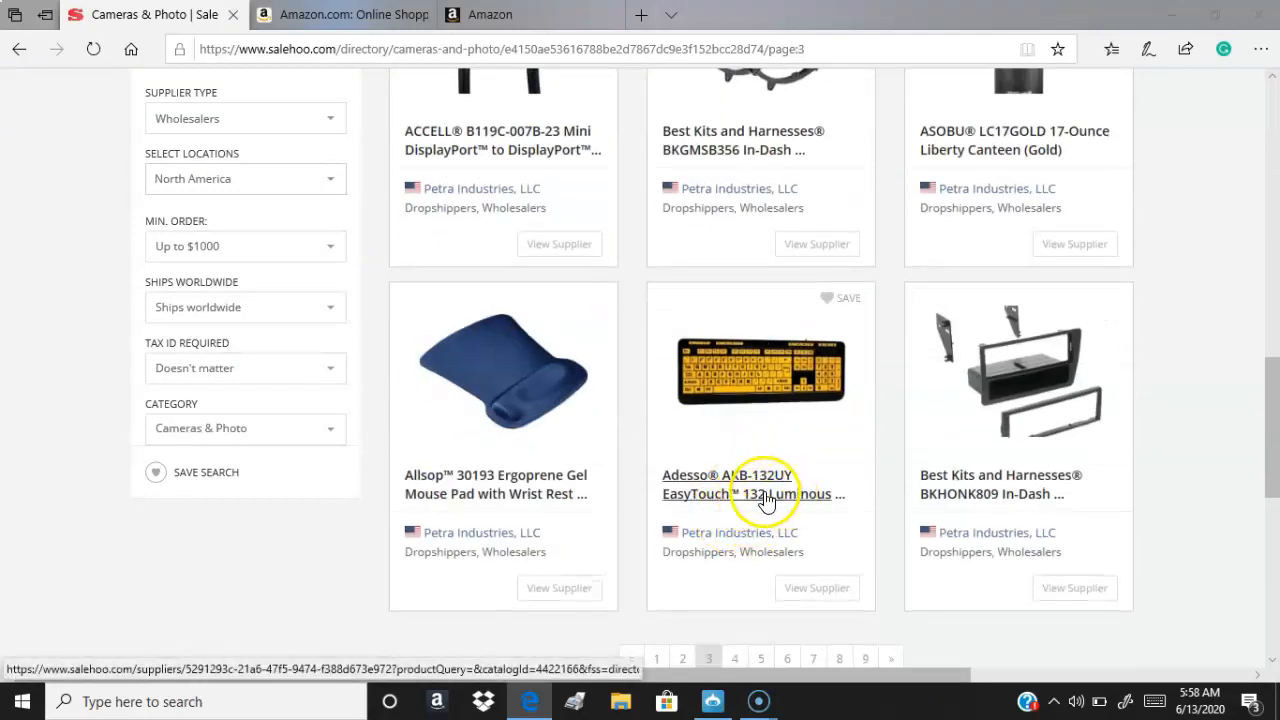
pyautogui.scroll(-2, 762, 499)
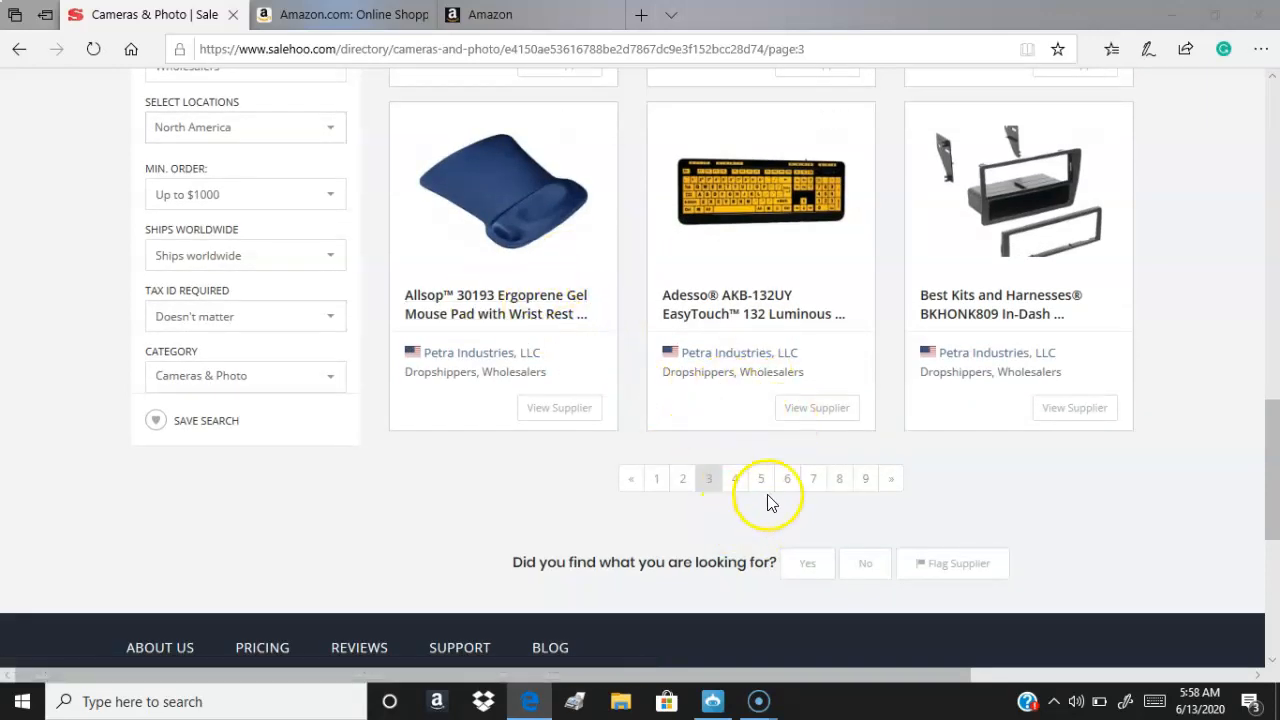
# Step: Open page 4 of the product results and look over its items down to the end
pyautogui.click(736, 480)
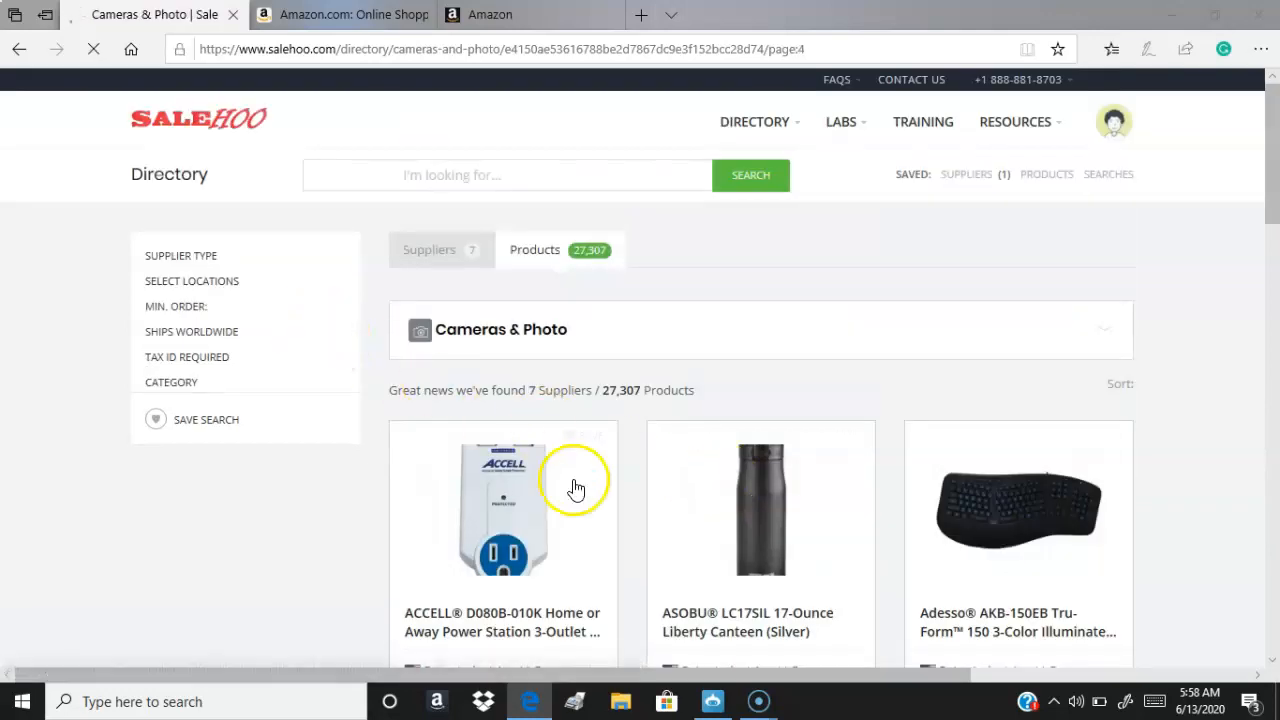
pyautogui.scroll(-1, 575, 488)
pyautogui.scroll(-3, 575, 488)
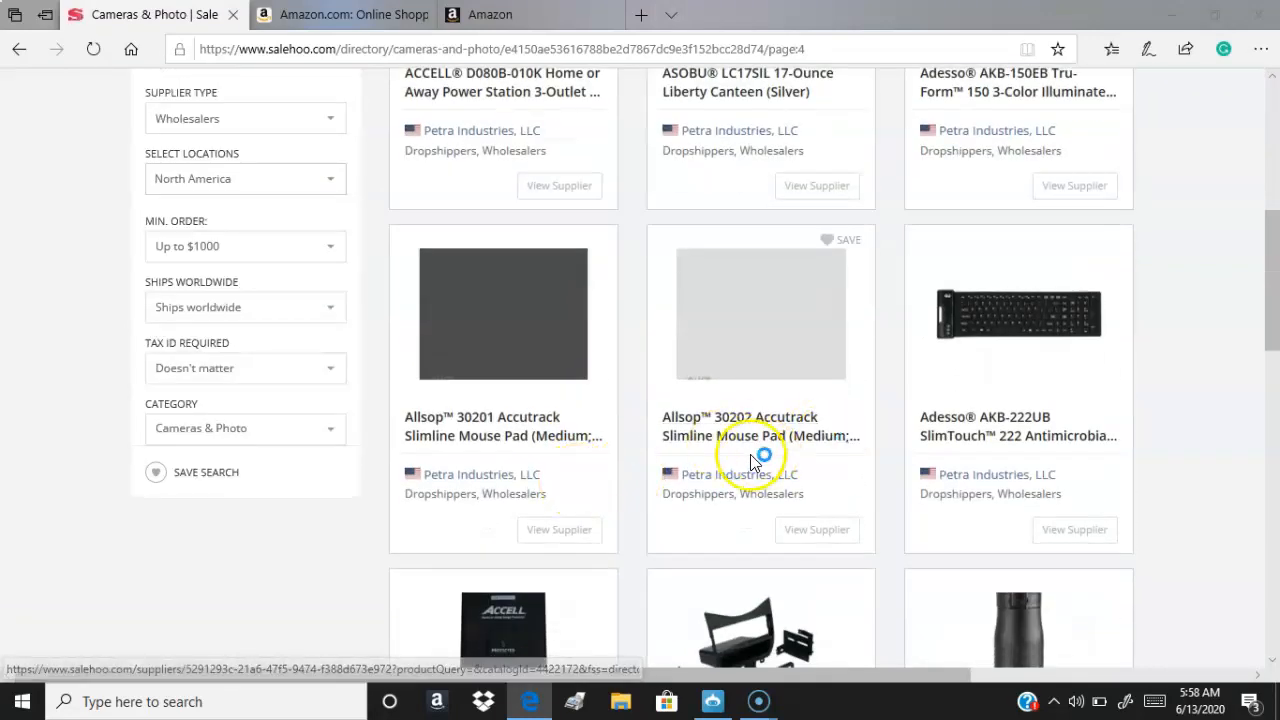
pyautogui.scroll(-3, 748, 471)
pyautogui.scroll(-4, 560, 502)
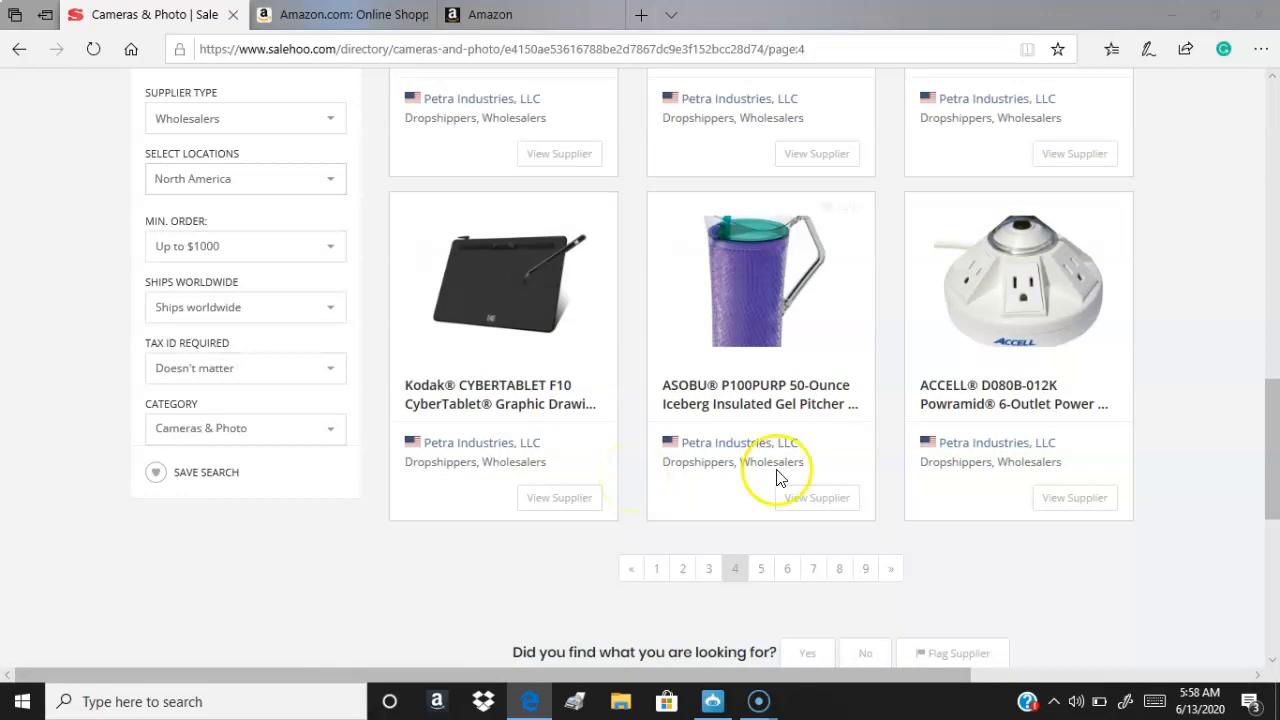
# Step: Open the supplier page behind the ACCELL Powramid 6-outlet listing and look through its supplier details and product catalog
pyautogui.click(988, 405)
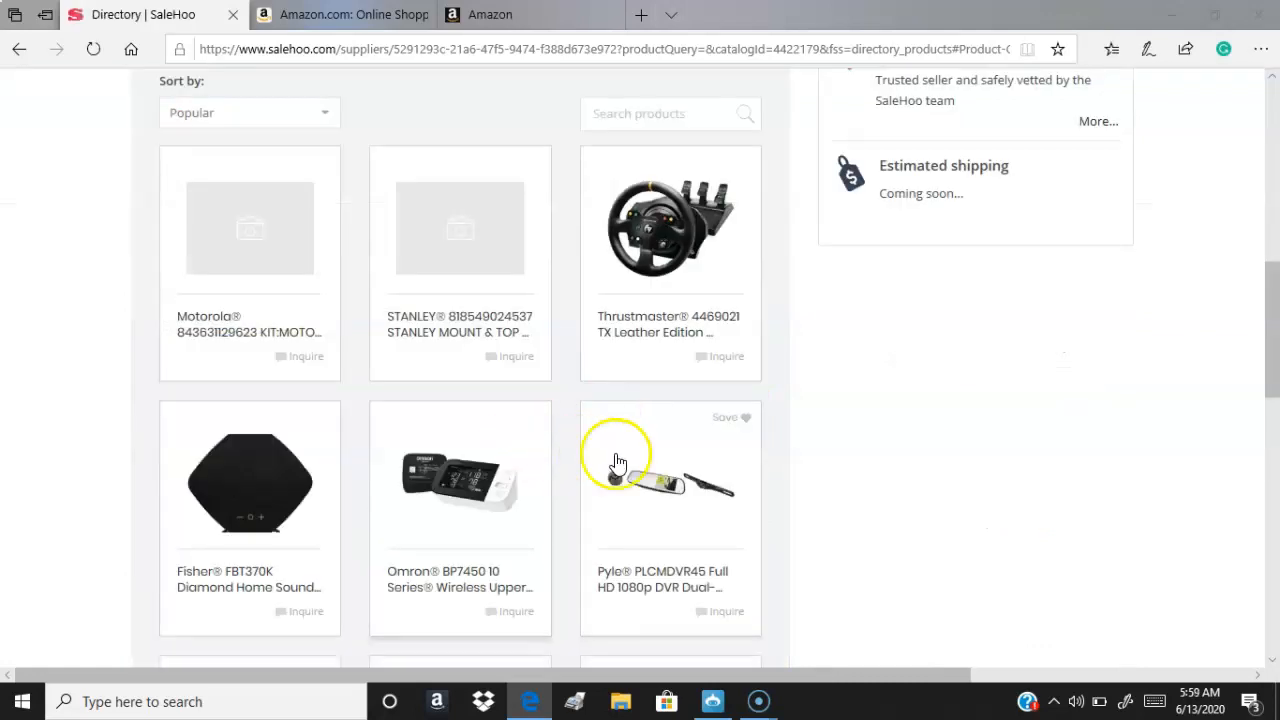
pyautogui.scroll(8, 660, 330)
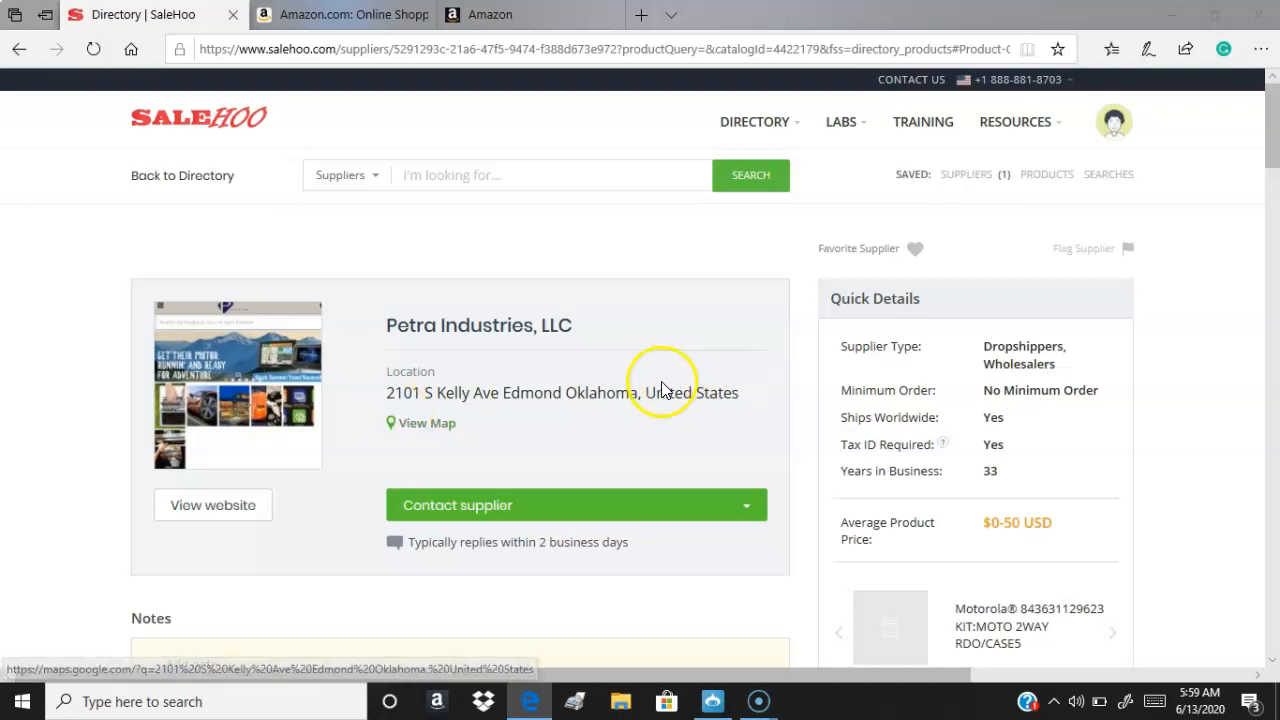
pyautogui.scroll(-3, 596, 514)
pyautogui.scroll(-2, 600, 508)
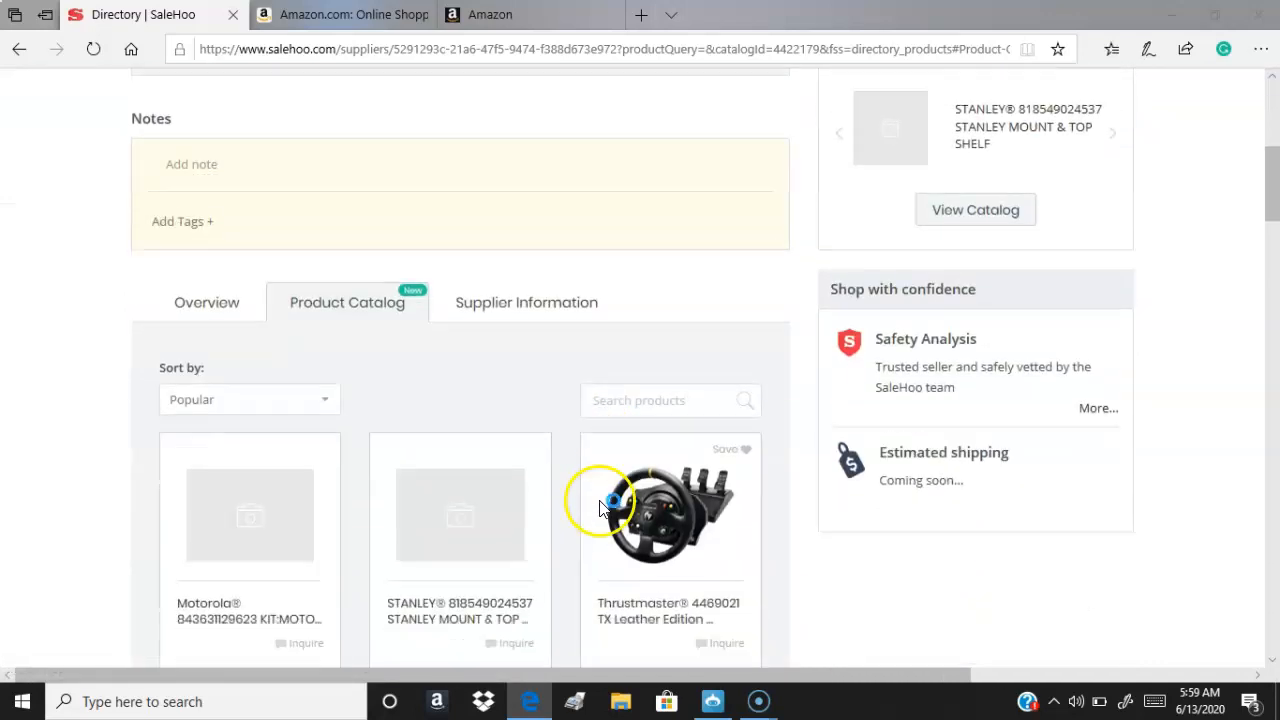
pyautogui.scroll(-5, 480, 500)
pyautogui.scroll(-2, 555, 483)
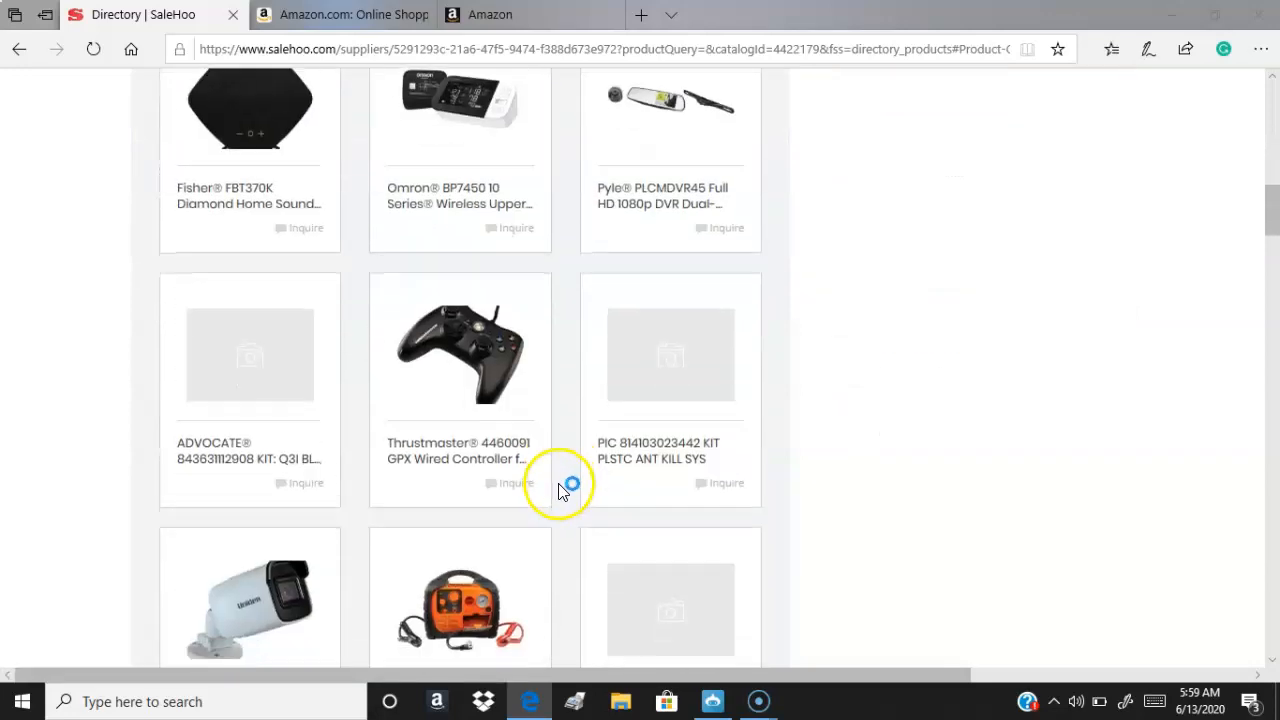
pyautogui.scroll(-4, 522, 450)
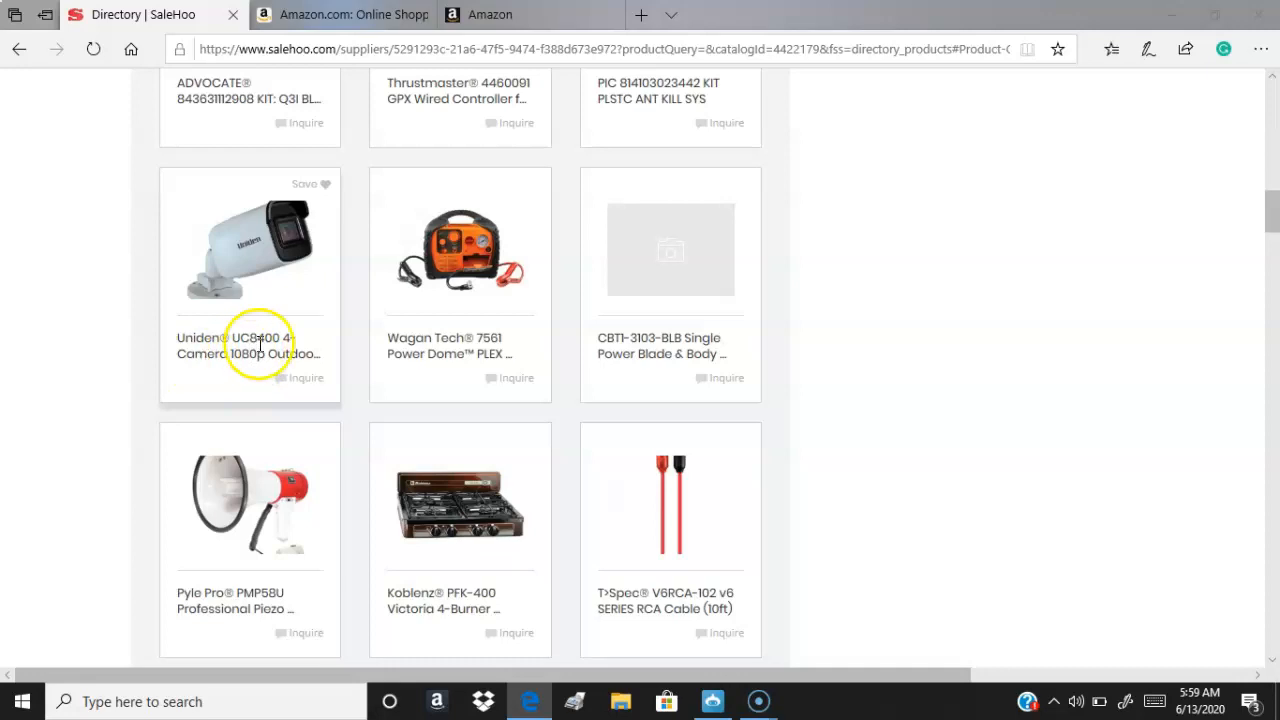
# Step: Start an inquiry for the Uniden UC8400 4-camera system and copy its full product name
pyautogui.click(304, 380)
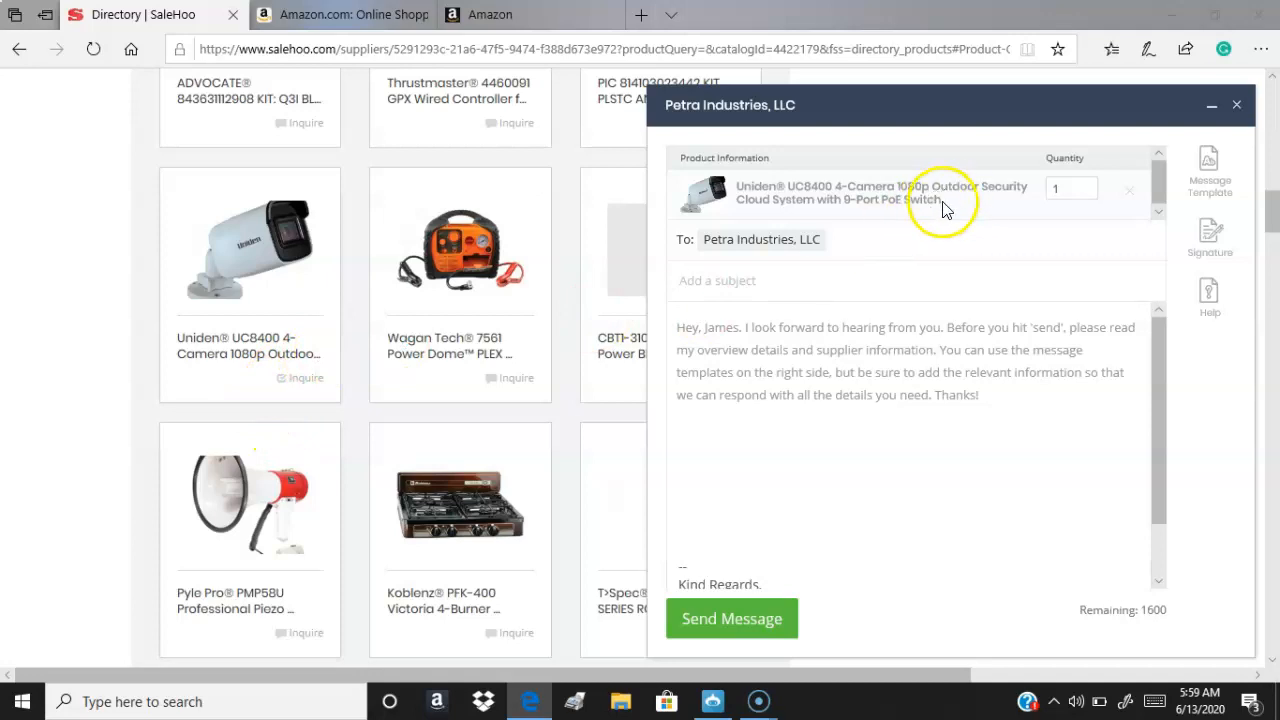
pyautogui.moveTo(958, 207); pyautogui.dragTo(742, 196)
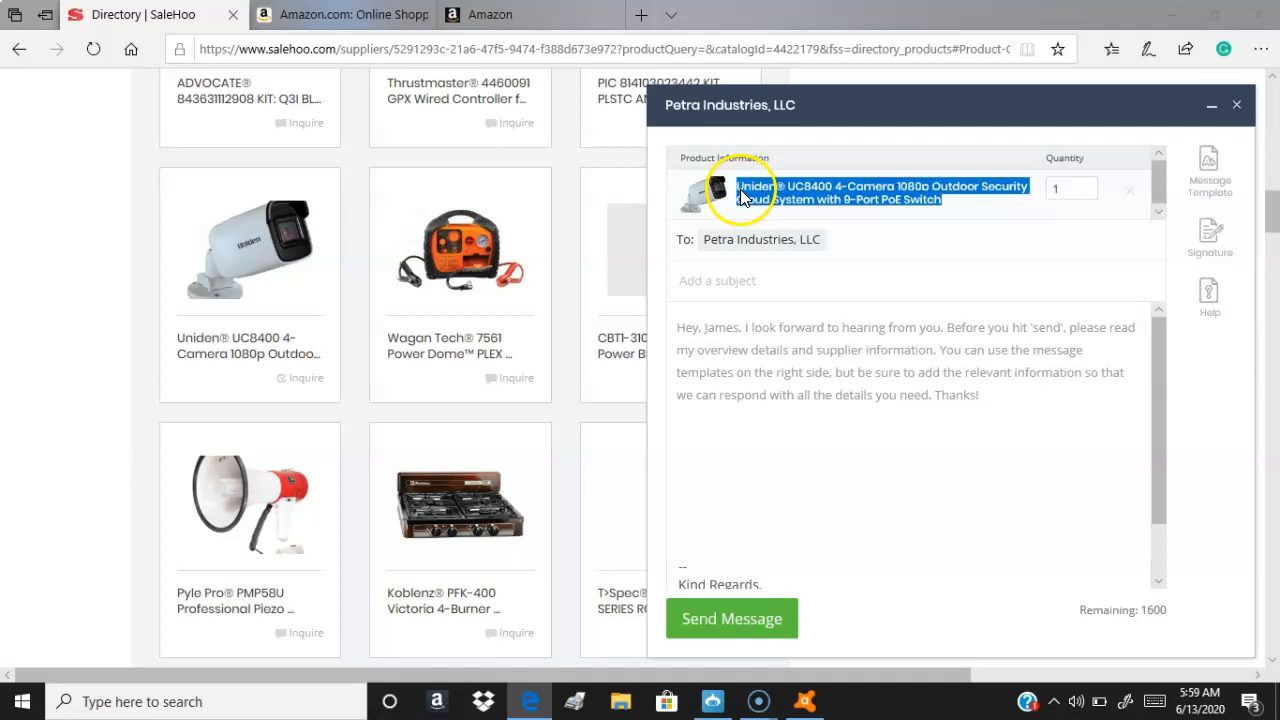
pyautogui.rightClick(743, 190)
pyautogui.click(772, 206)
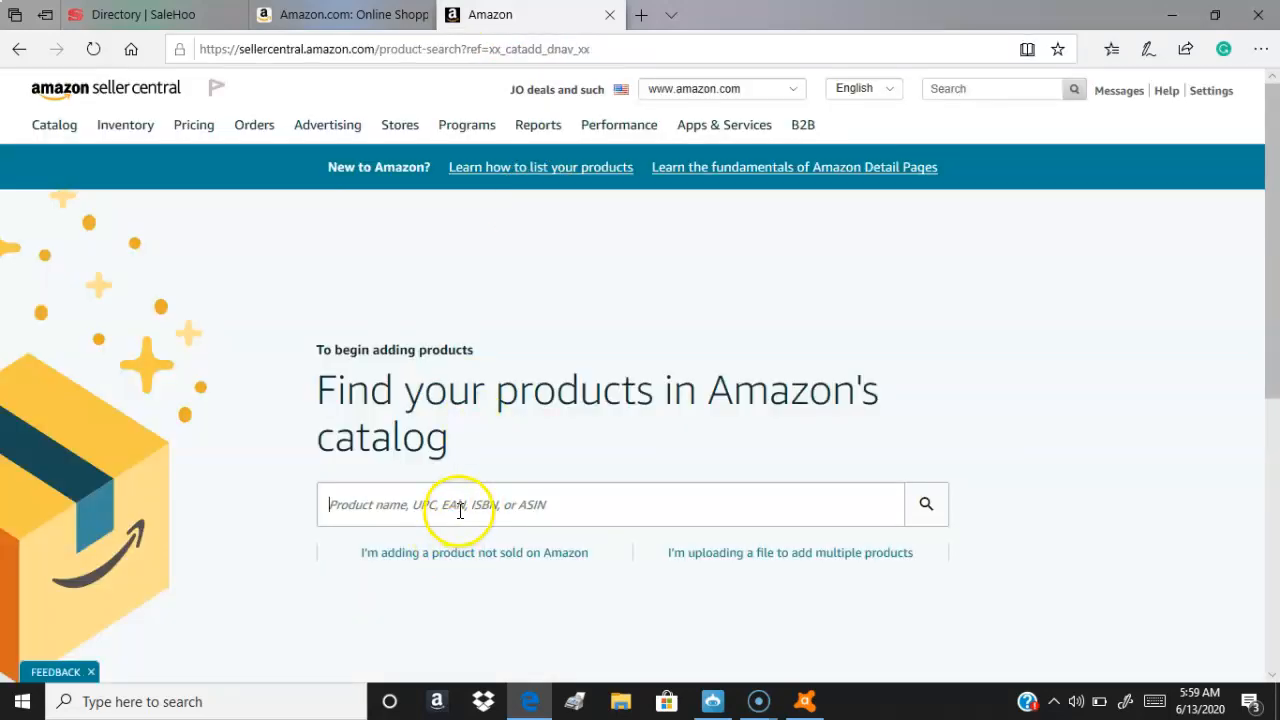
# Step: Switch to Amazon.com and search for the copied product name, "Uniden® UC8400 4-Camera 1080p Outdoor Security Cloud System with 9-Port PoE Switch"
pyautogui.click(356, 22)
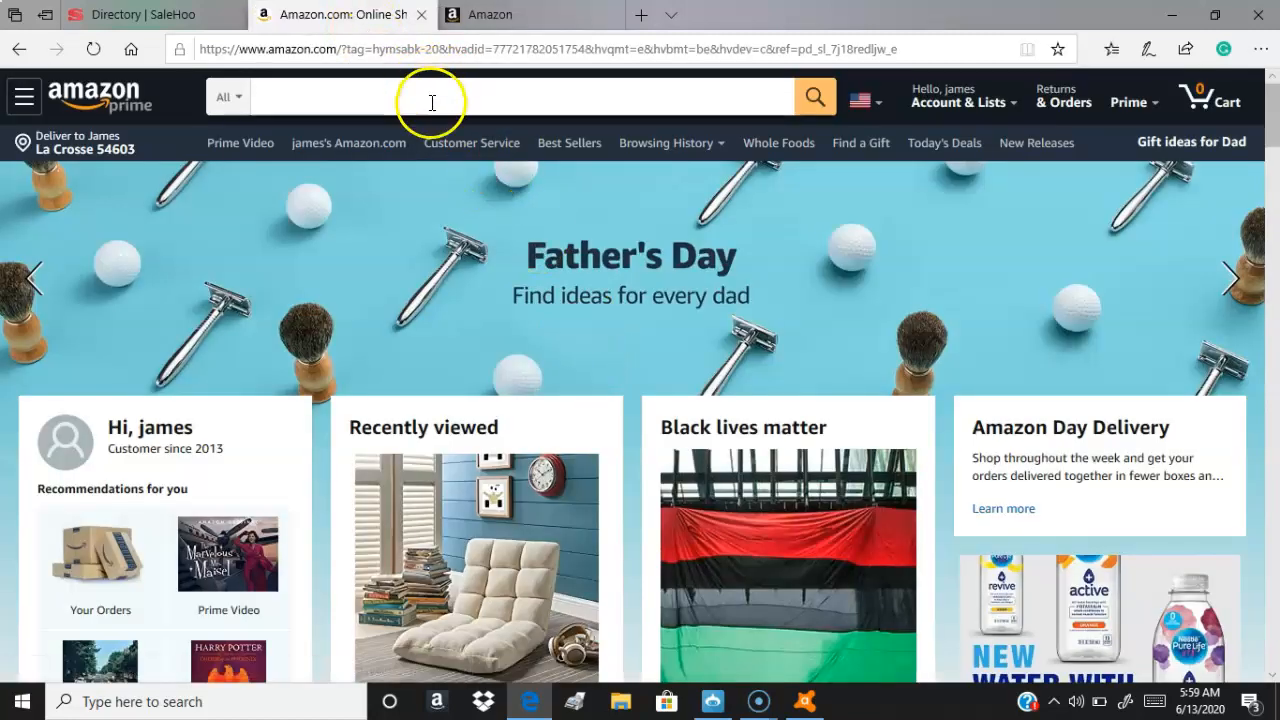
pyautogui.click(433, 100)
pyautogui.rightClick(435, 101)
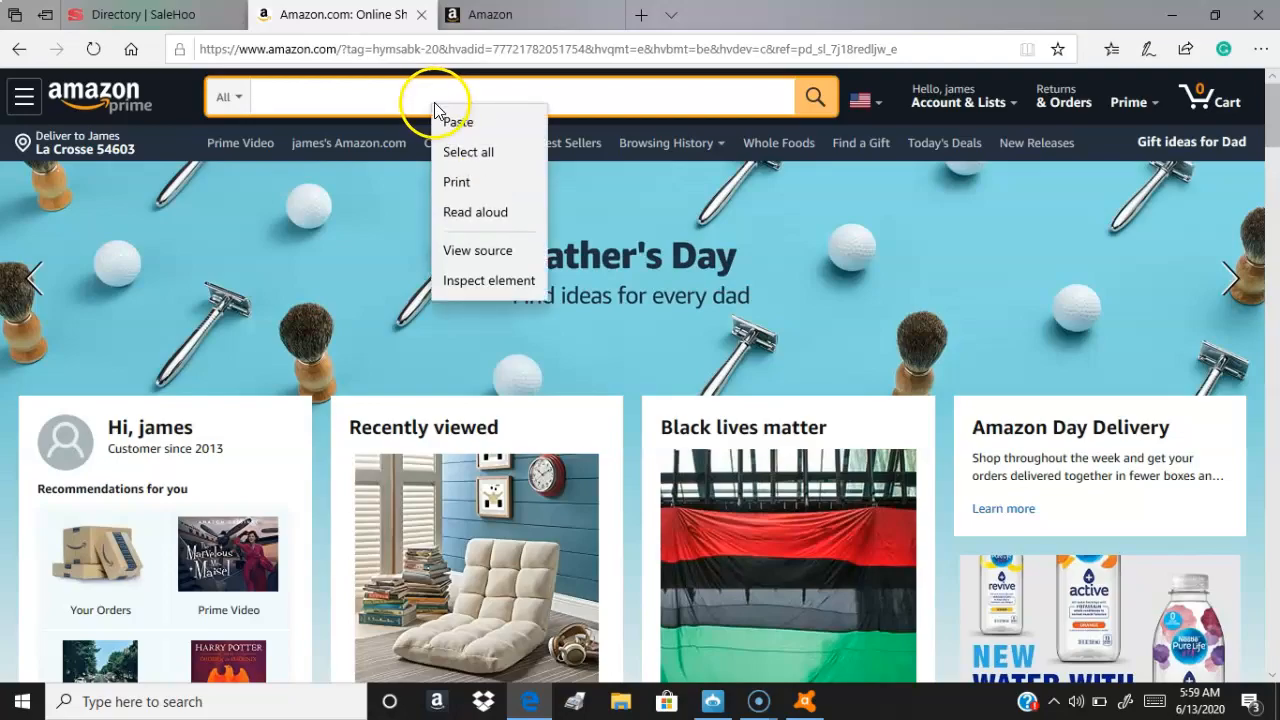
pyautogui.click(455, 119)
pyautogui.press('Return')
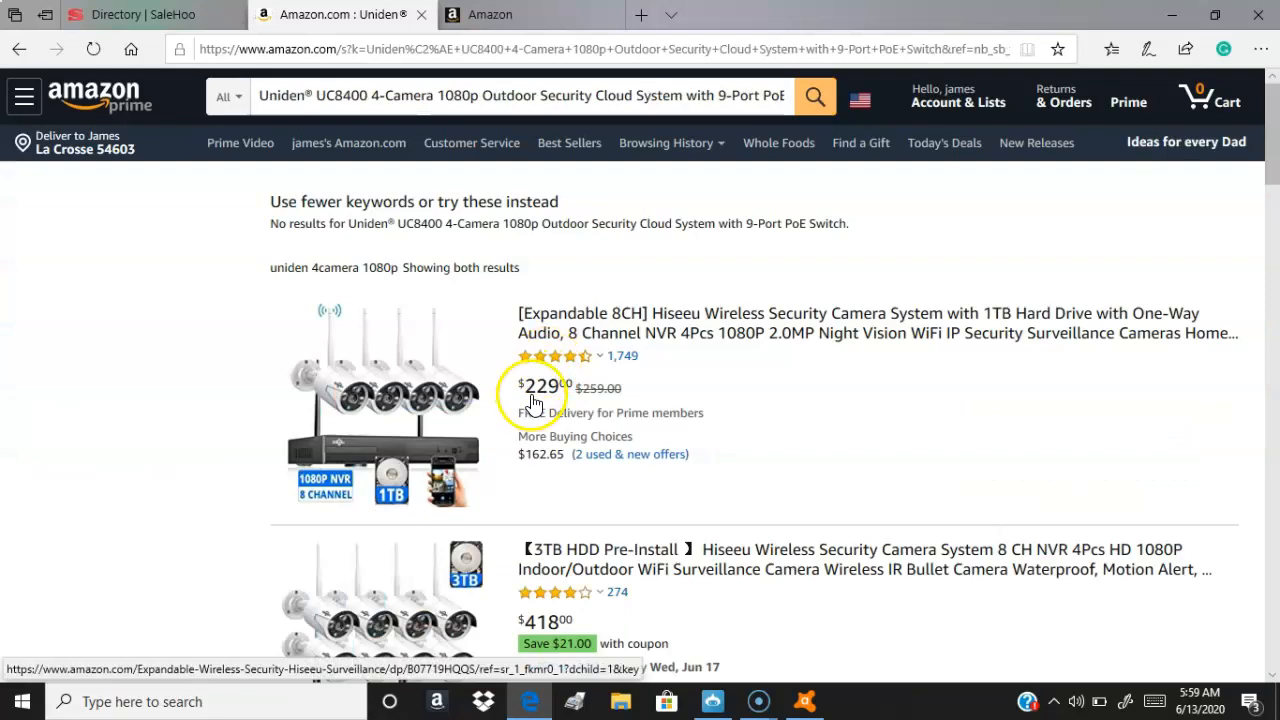
# Step: Examine the Amazon results and compare them with the Uniden UC8400 listing on SaleHoo to find a similar camera system
pyautogui.scroll(-4, 533, 403)
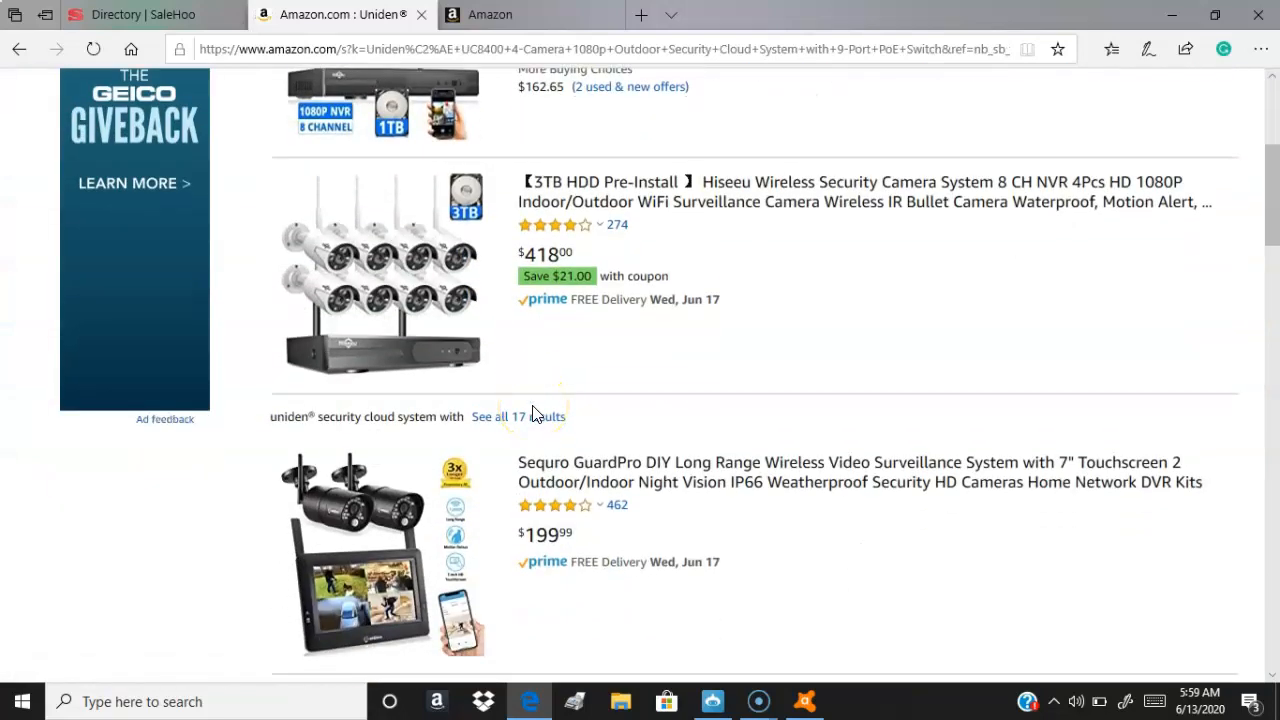
pyautogui.scroll(4, 533, 413)
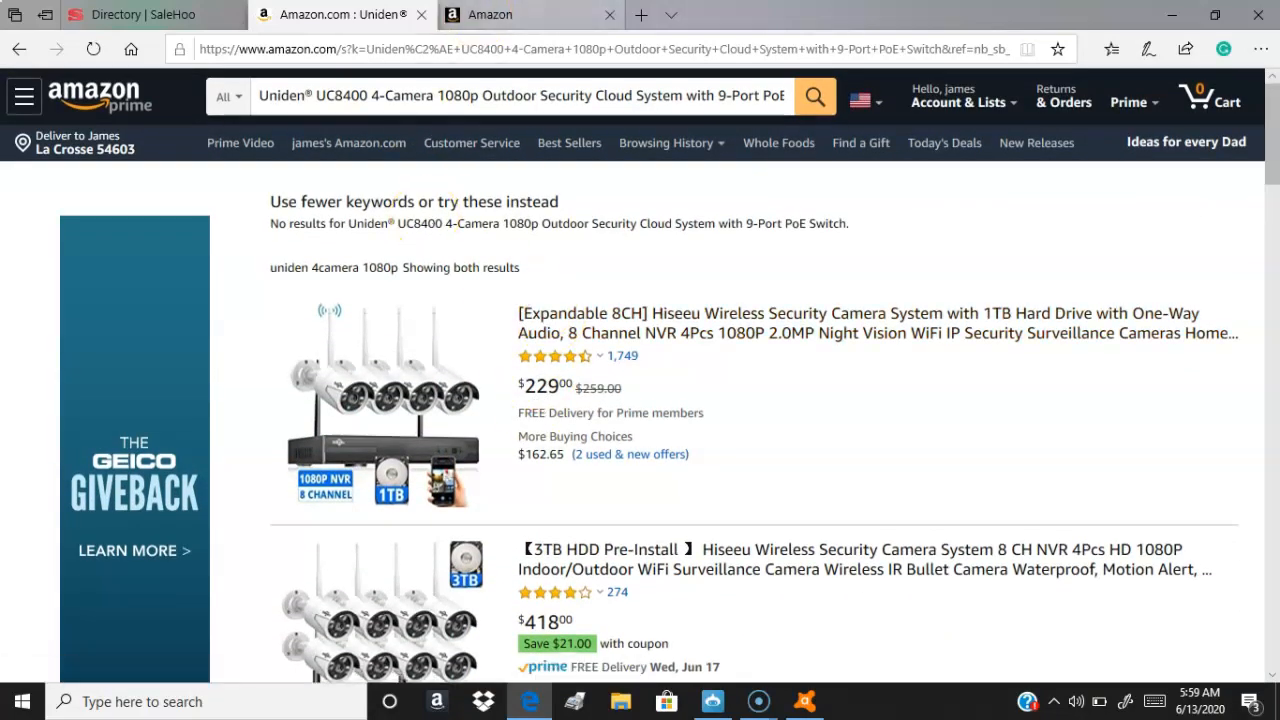
pyautogui.click(118, 24)
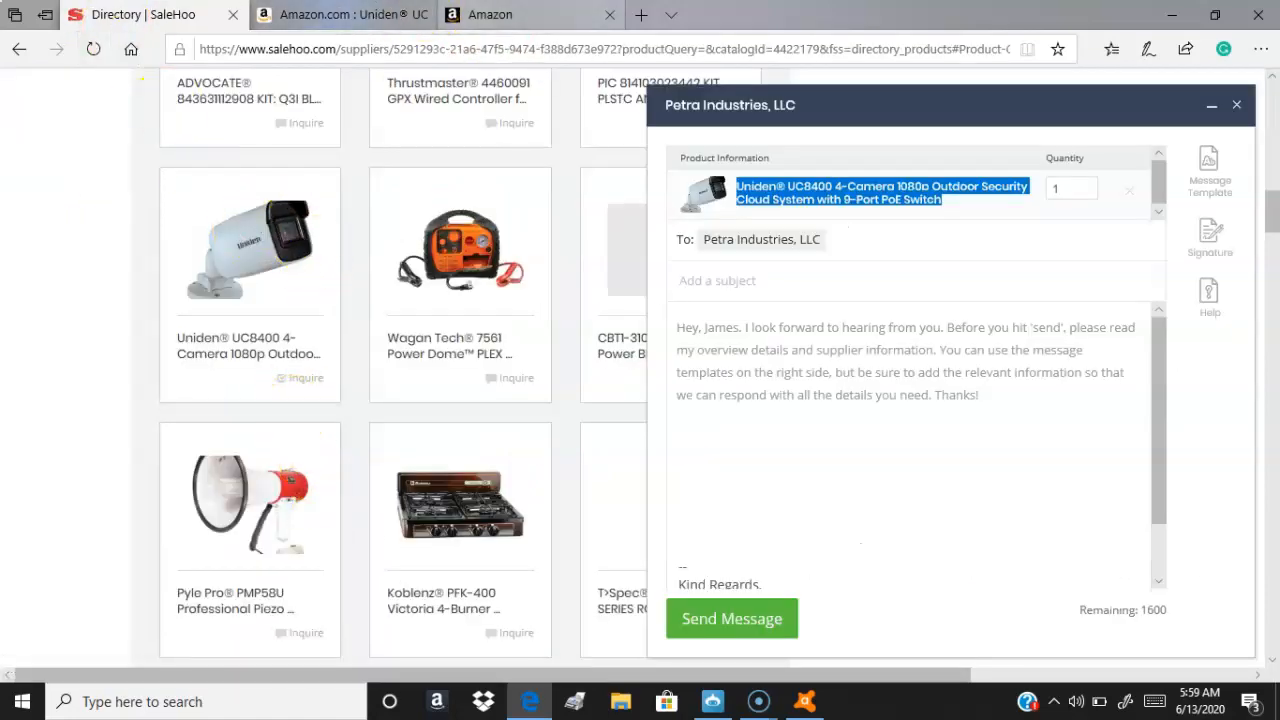
pyautogui.click(381, 16)
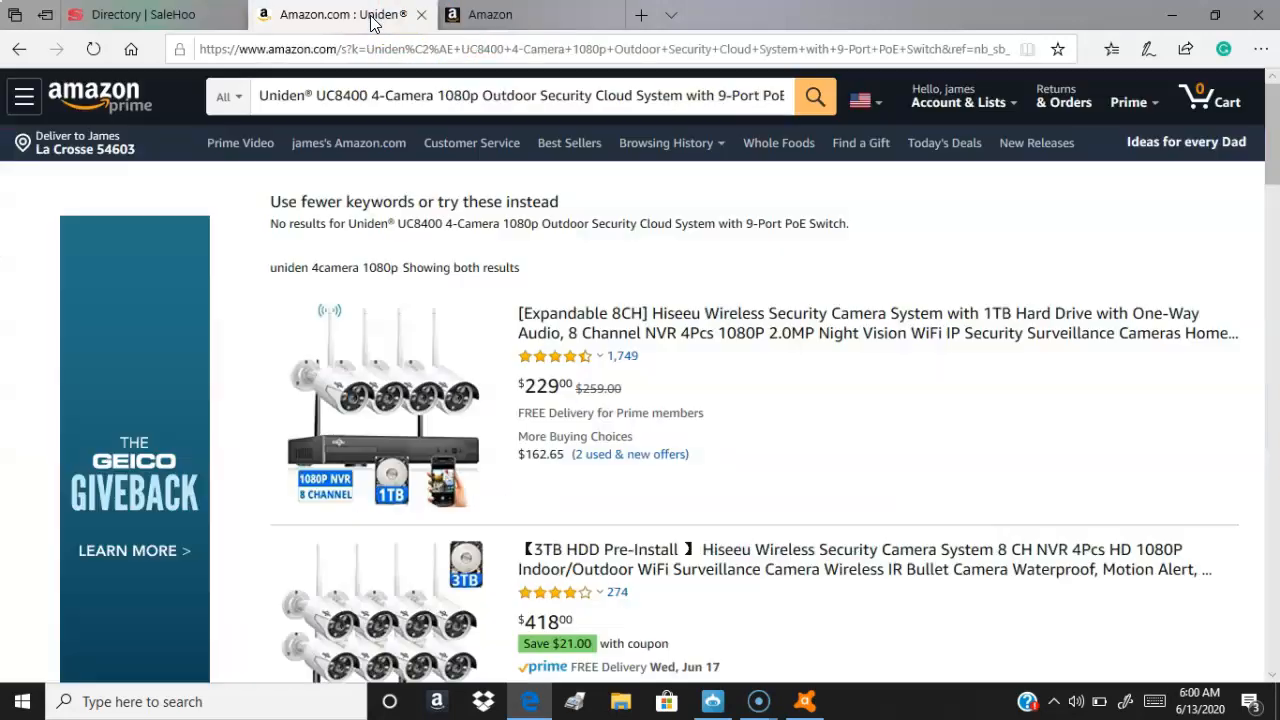
pyautogui.scroll(-6, 463, 374)
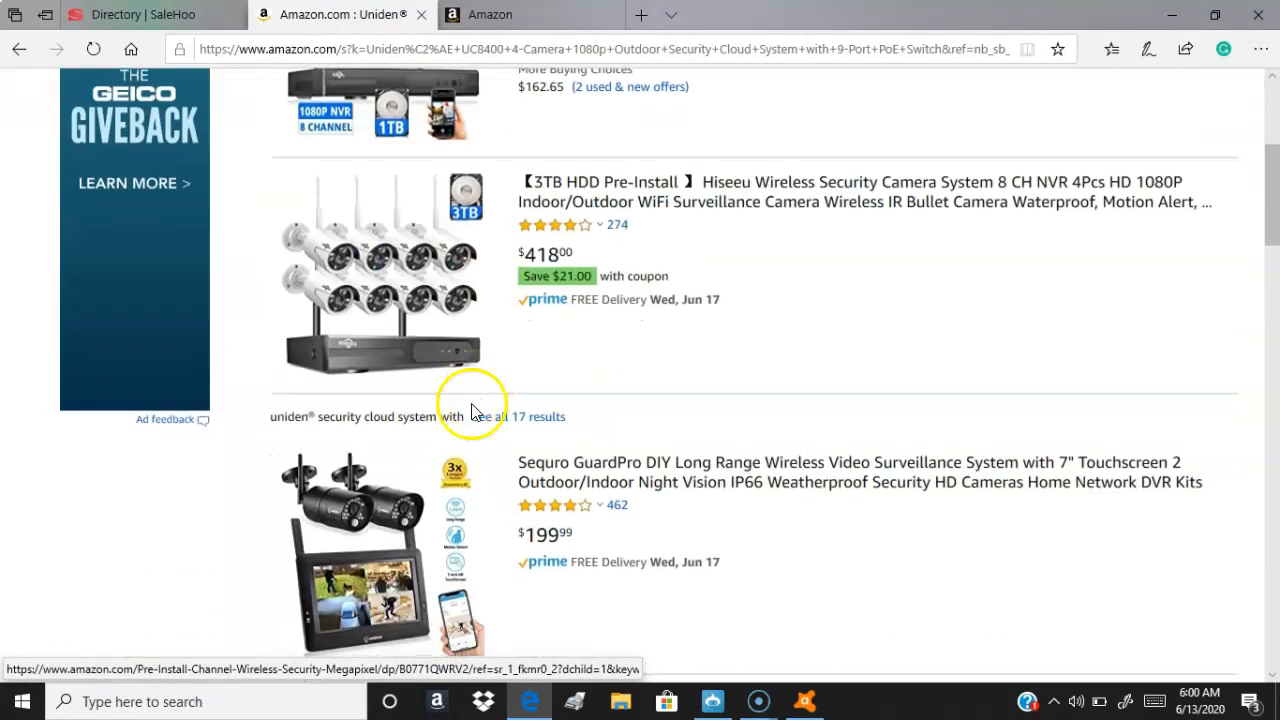
pyautogui.scroll(-2, 477, 461)
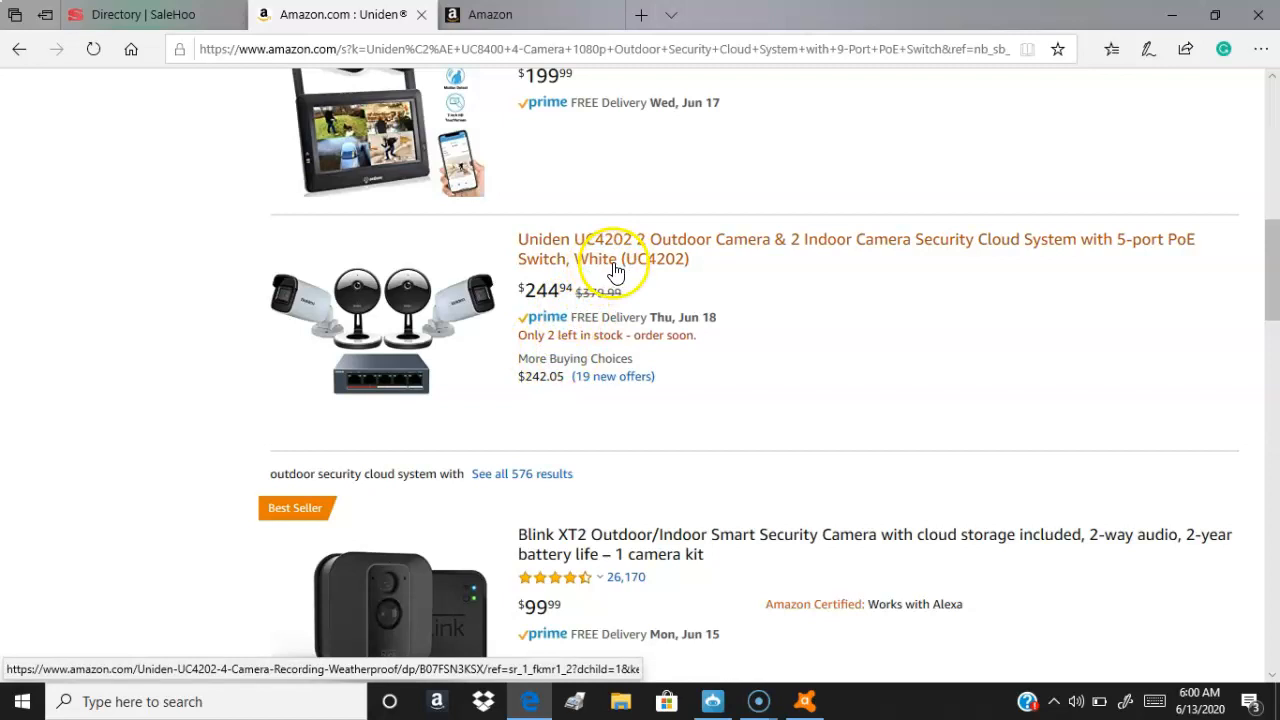
pyautogui.scroll(-1, 530, 475)
pyautogui.scroll(-12, 530, 475)
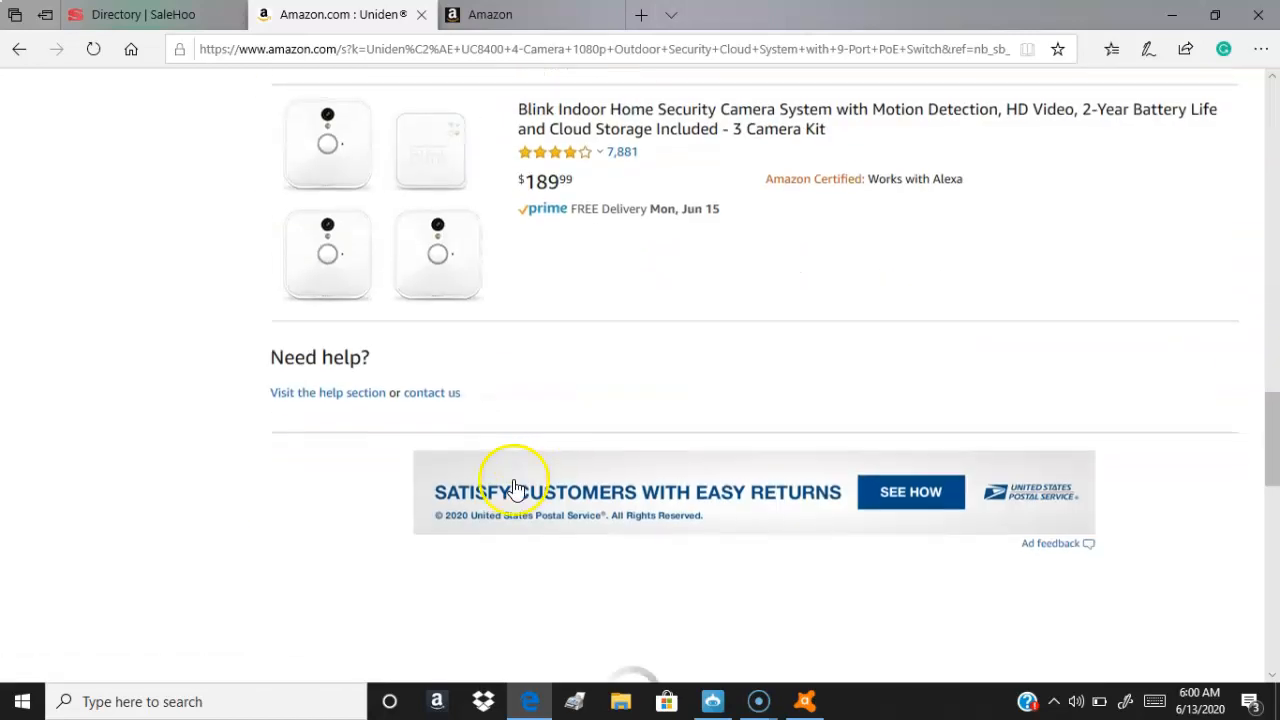
pyautogui.scroll(12, 515, 488)
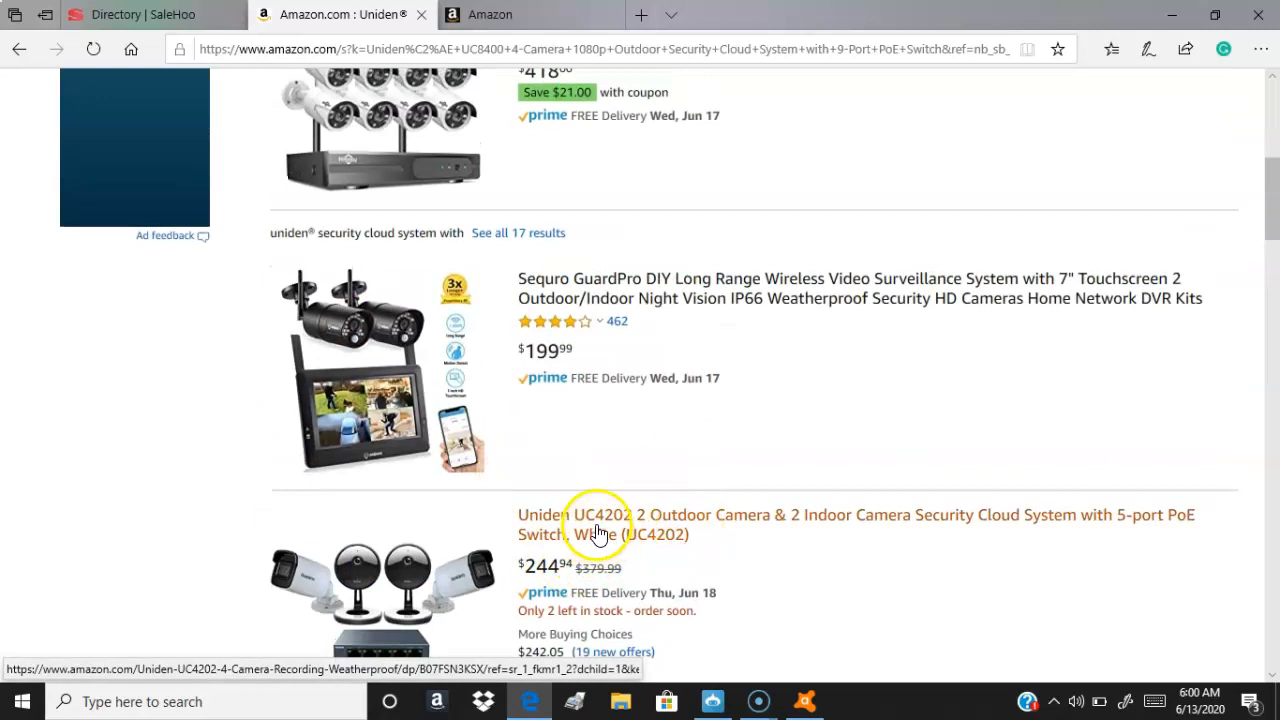
pyautogui.click(171, 19)
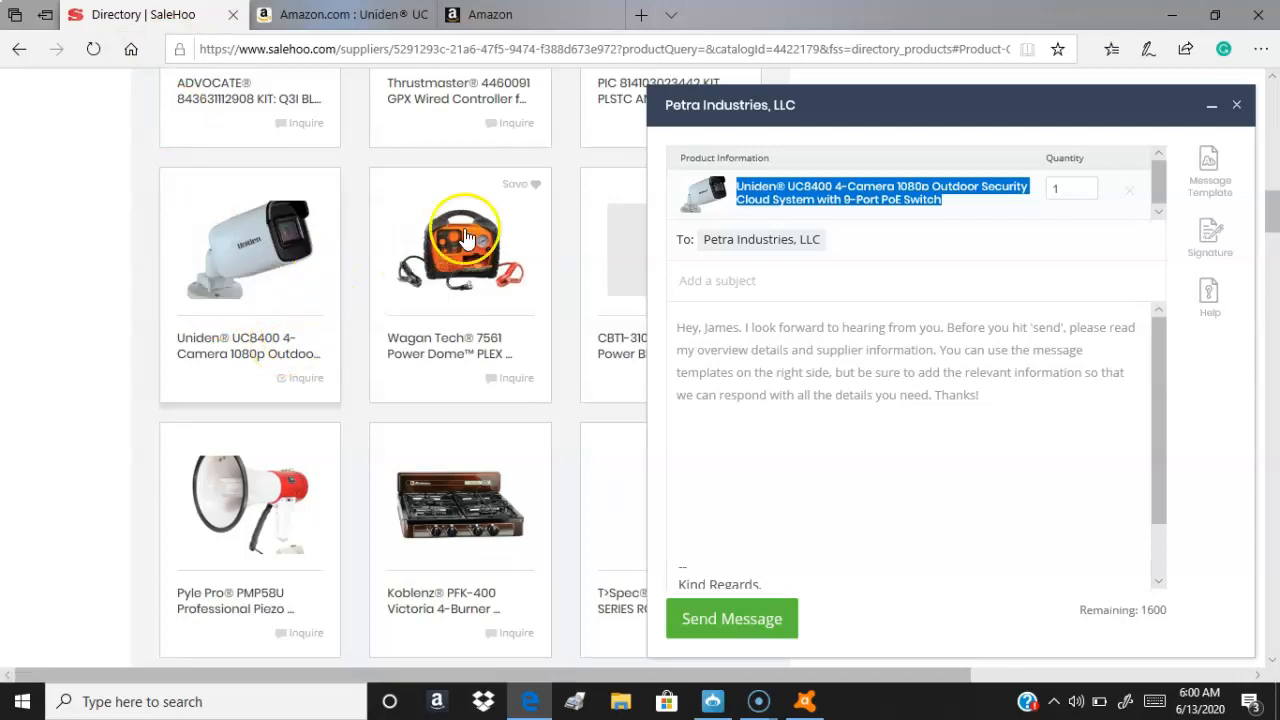
pyautogui.click(485, 15)
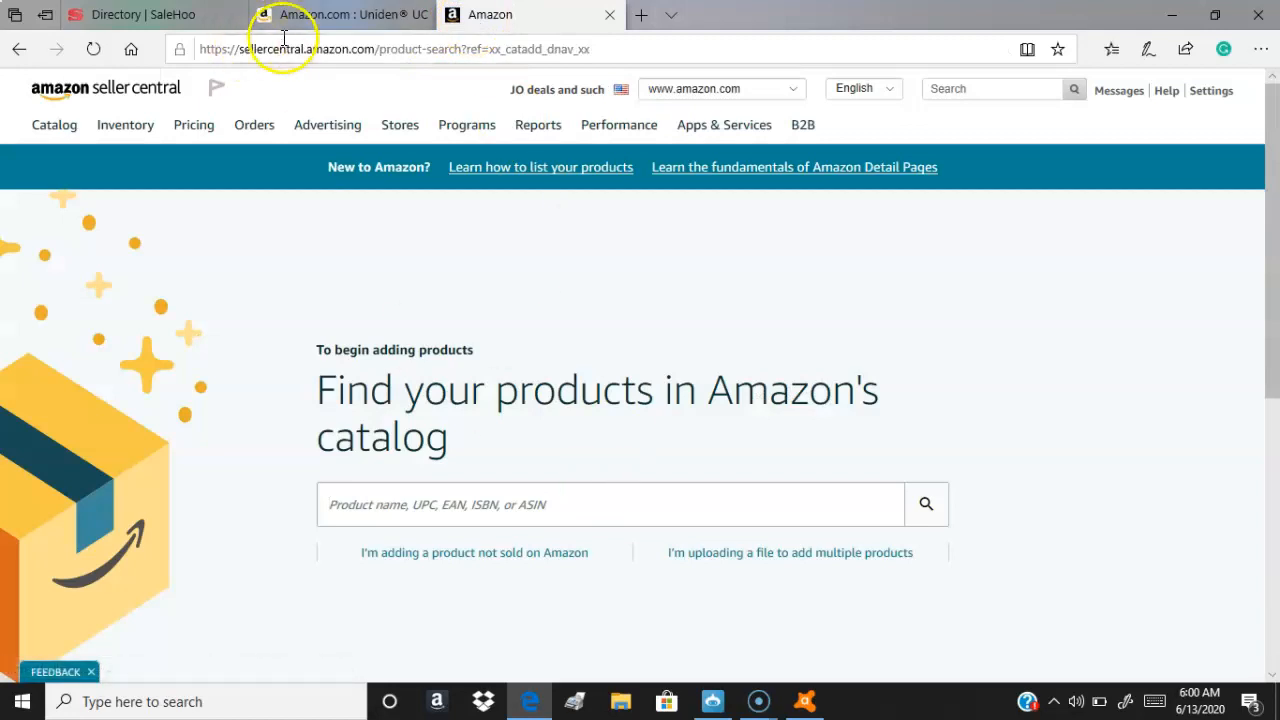
pyautogui.click(316, 27)
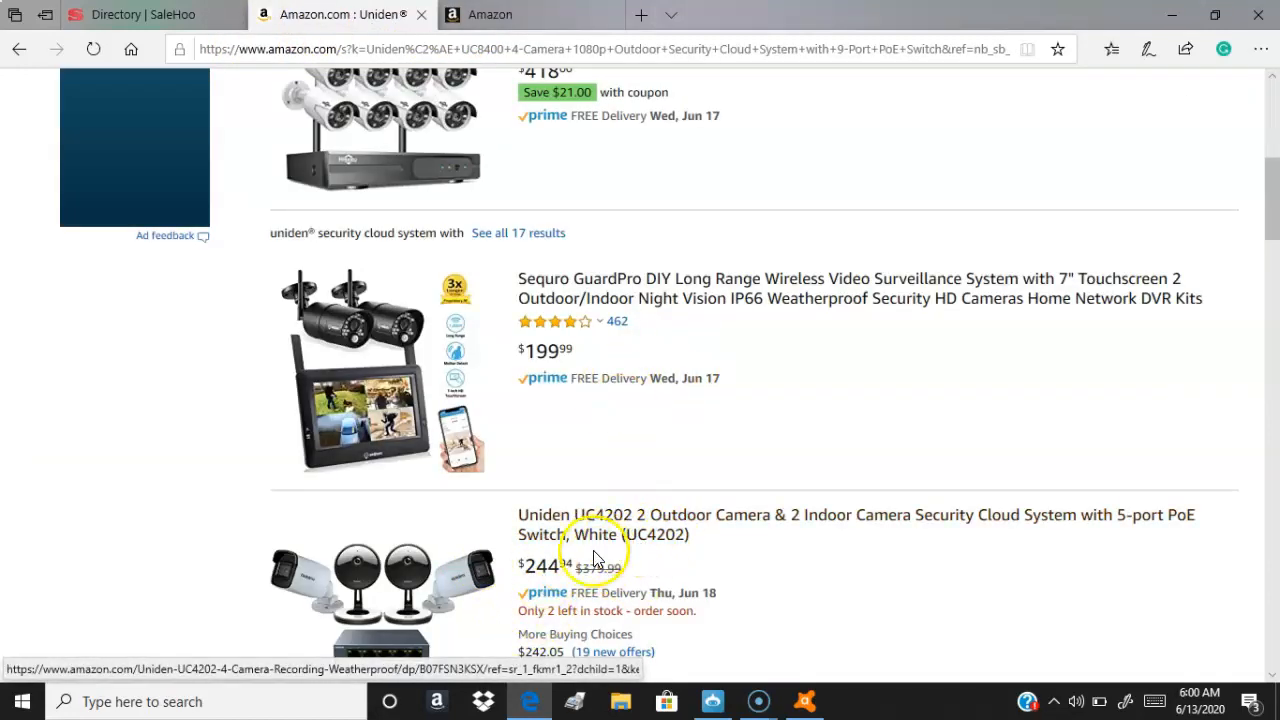
# Step: Open the product page of the Uniden UC4202 outdoor and indoor camera system from the Amazon results
pyautogui.moveTo(698, 540); pyautogui.dragTo(500, 529)
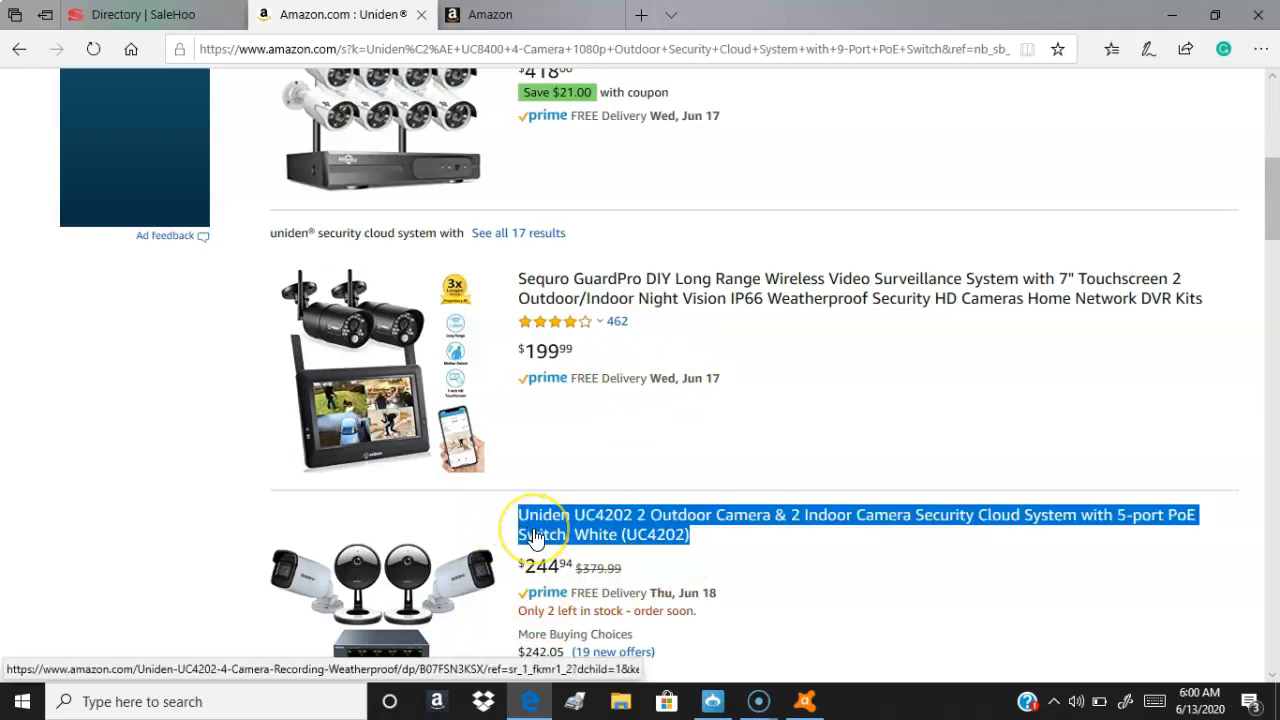
pyautogui.rightClick(526, 554)
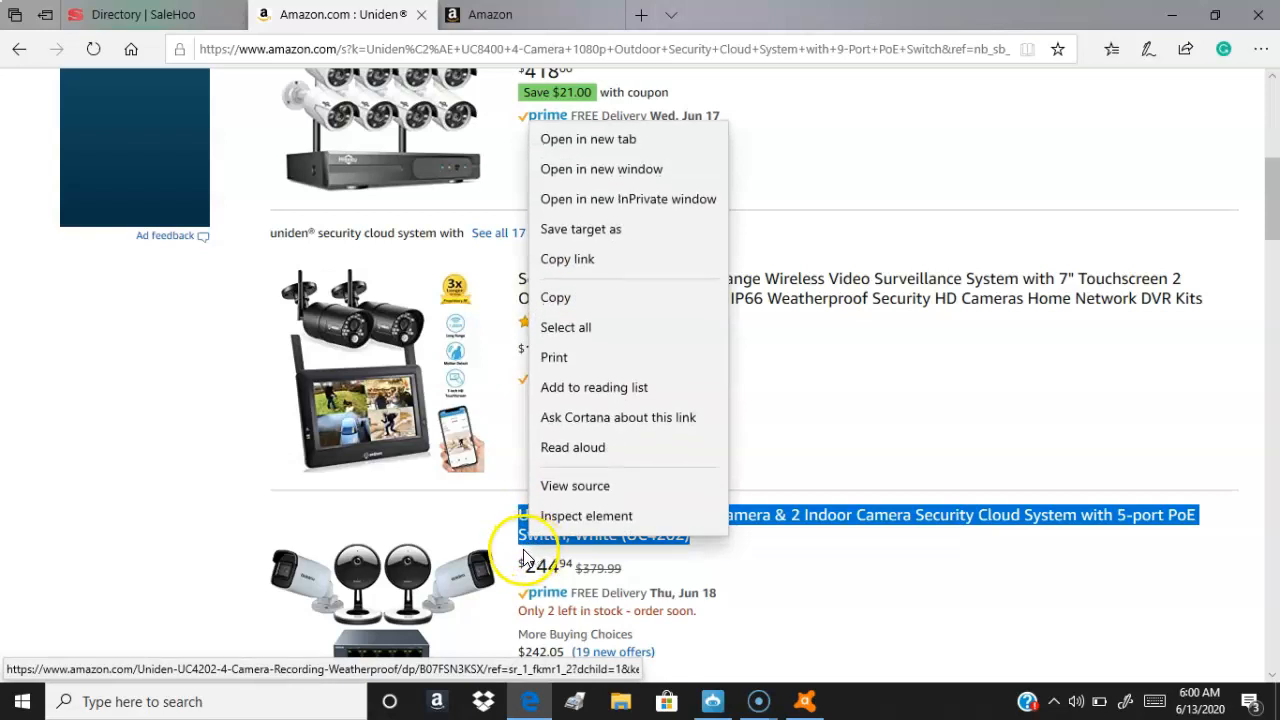
pyautogui.press('Escape')
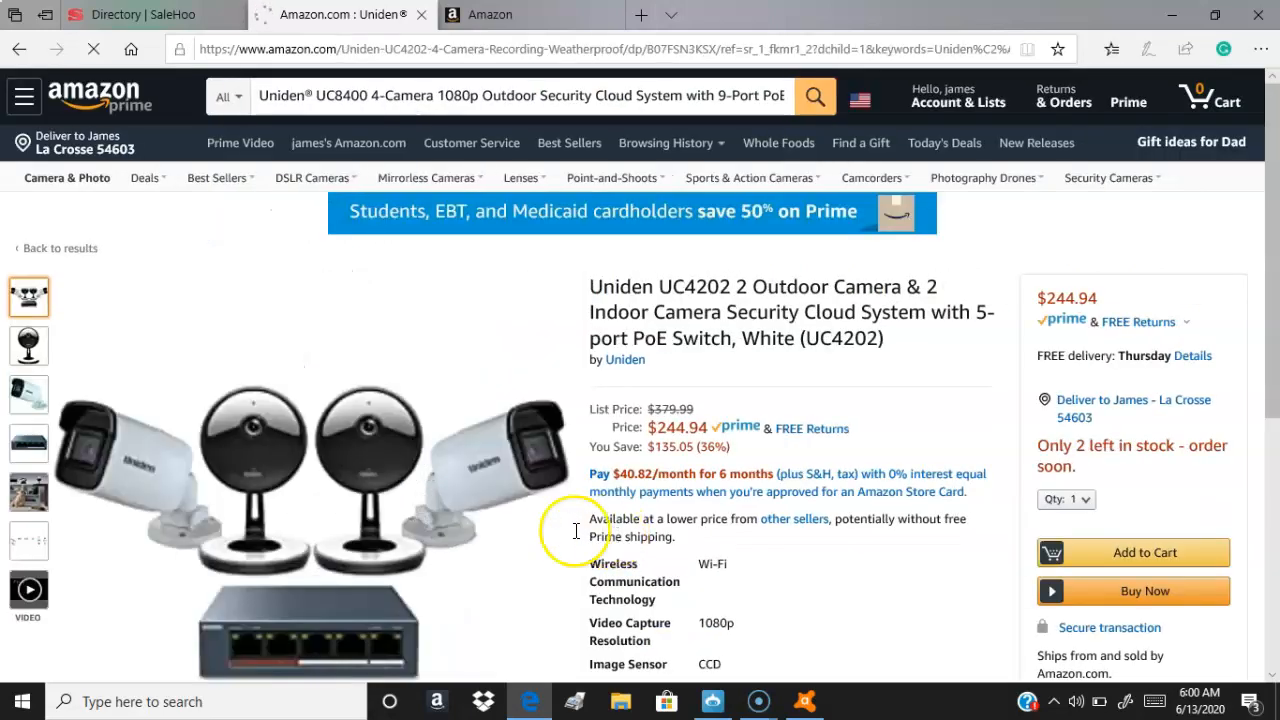
# Step: Examine the UC4202 page's description and product information, including its Best Sellers Rank and date first available
pyautogui.scroll(-2, 484, 556)
pyautogui.scroll(-12, 484, 556)
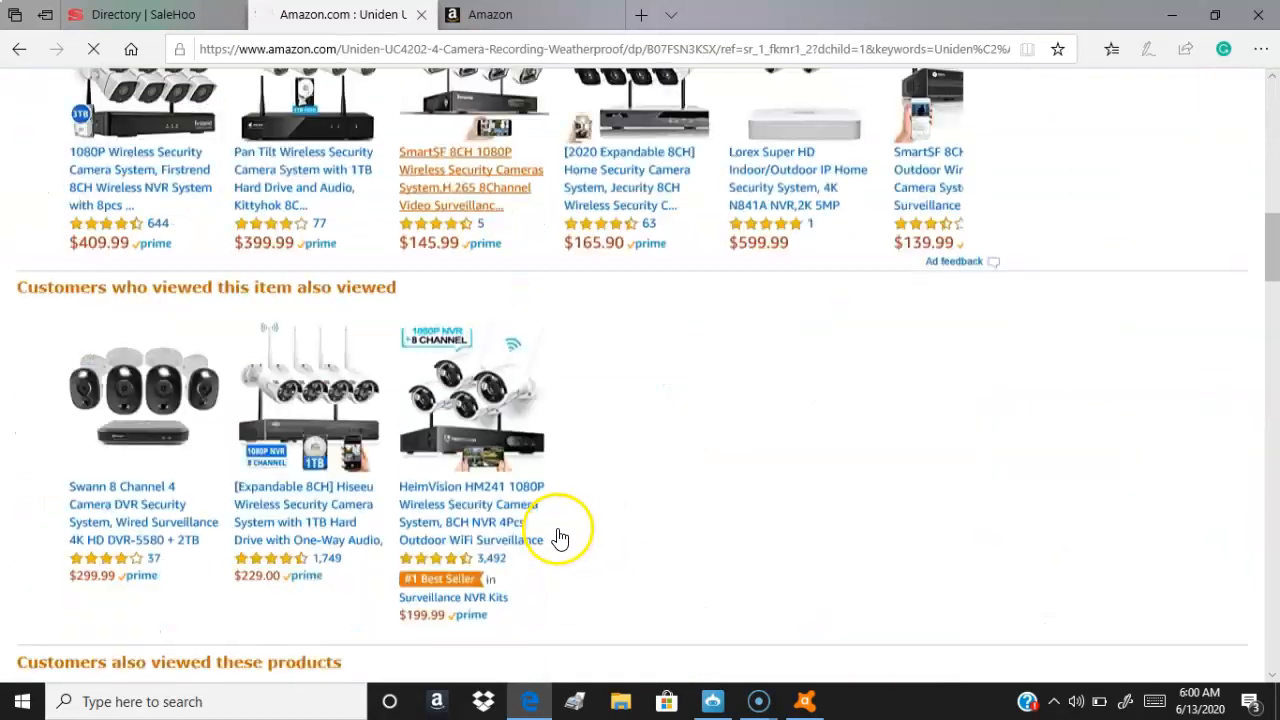
pyautogui.scroll(-15, 553, 543)
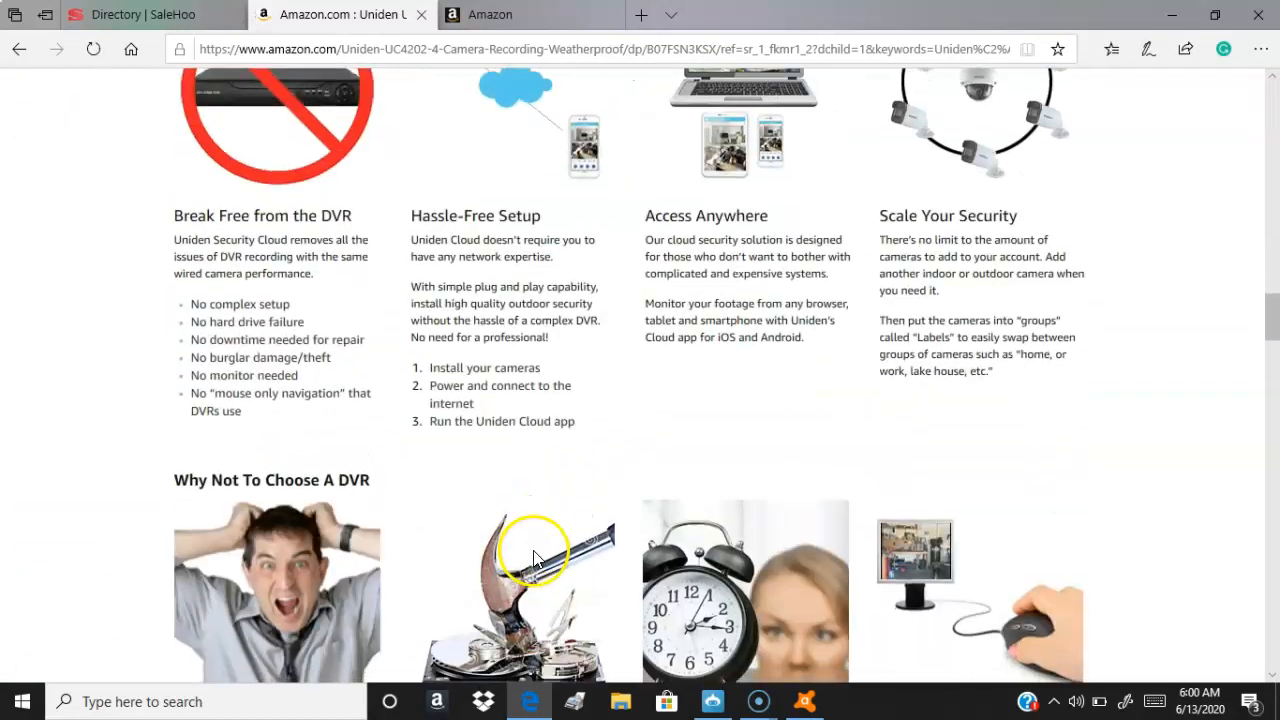
pyautogui.scroll(-7, 530, 558)
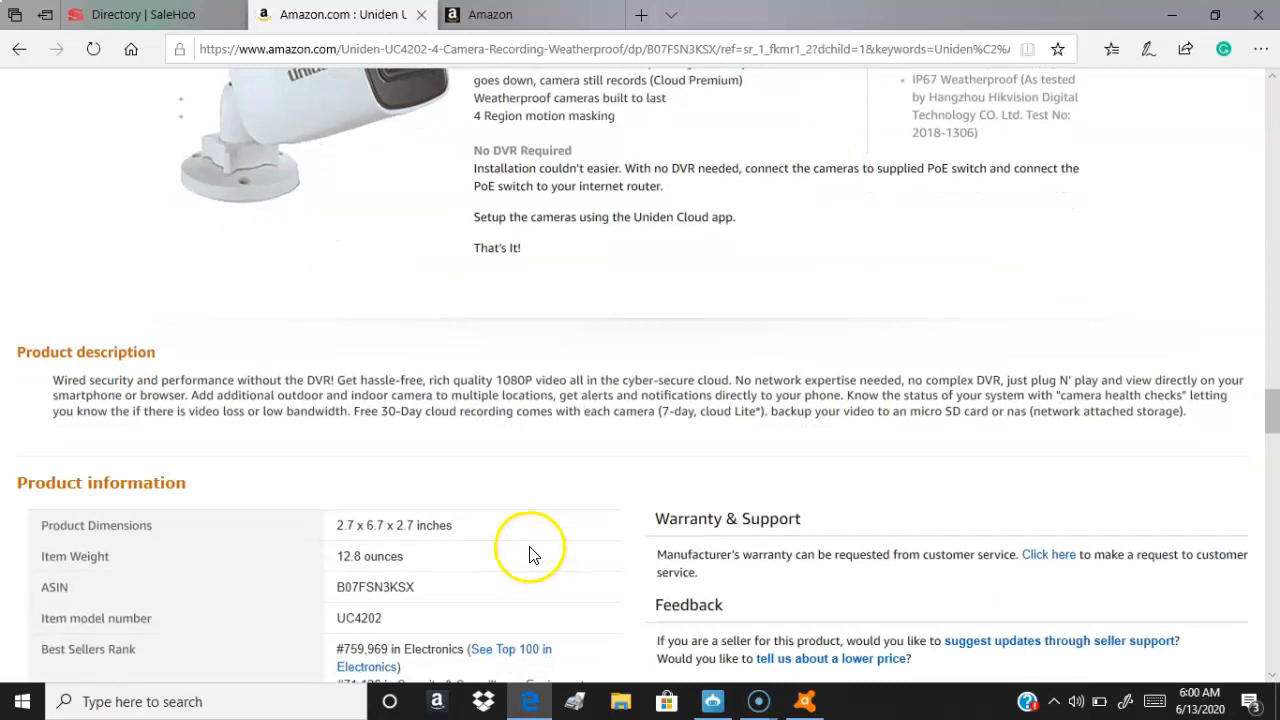
pyautogui.scroll(4, 530, 554)
pyautogui.scroll(-6, 600, 505)
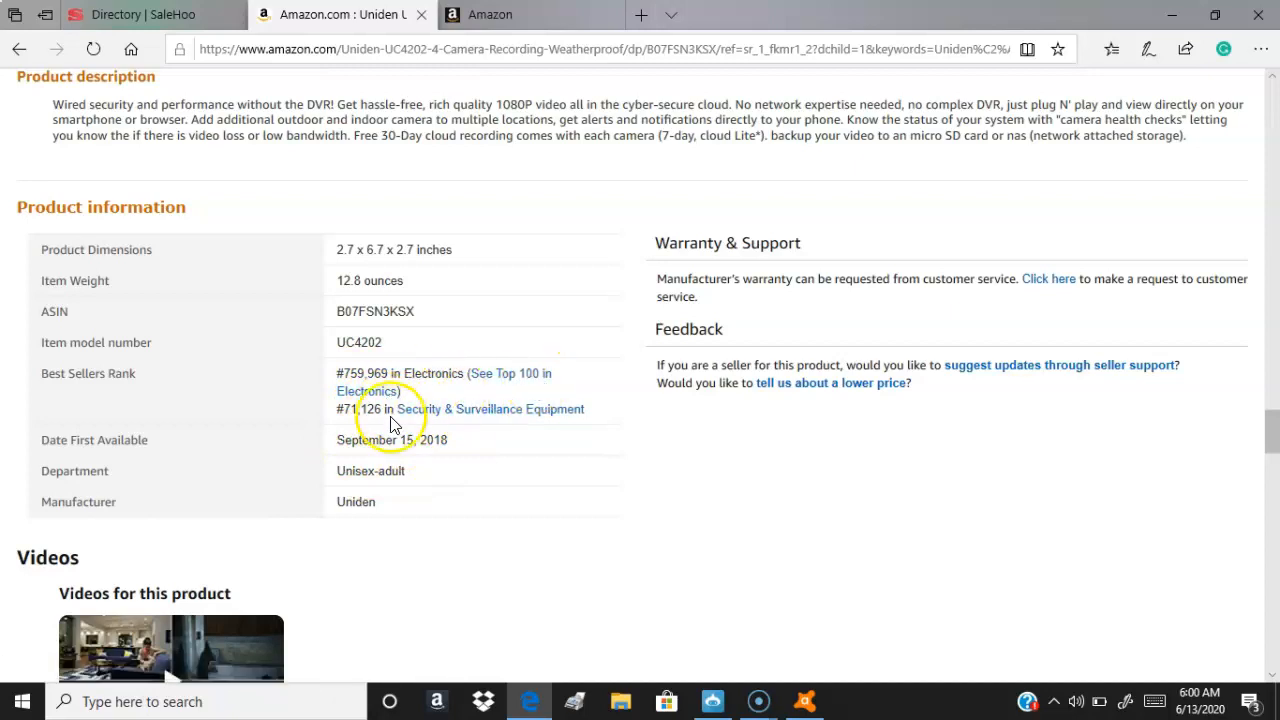
pyautogui.scroll(-2, 443, 508)
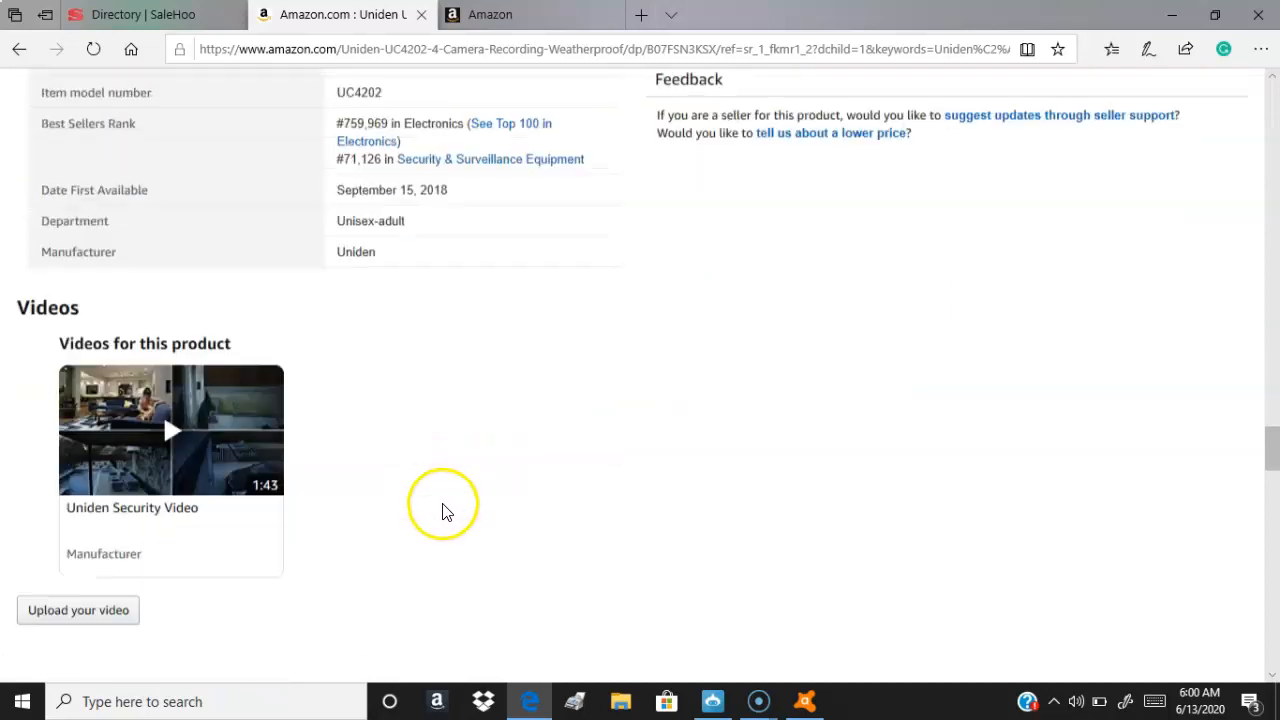
pyautogui.scroll(1, 446, 512)
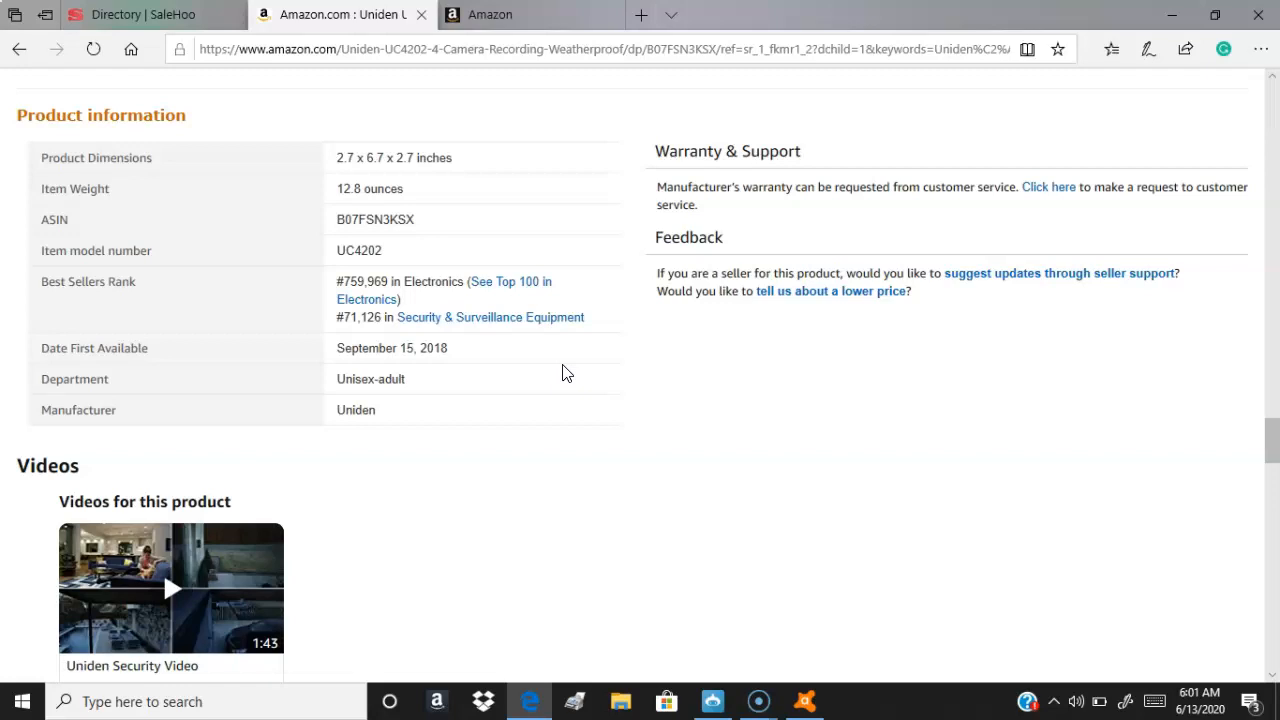
pyautogui.scroll(15, 543, 403)
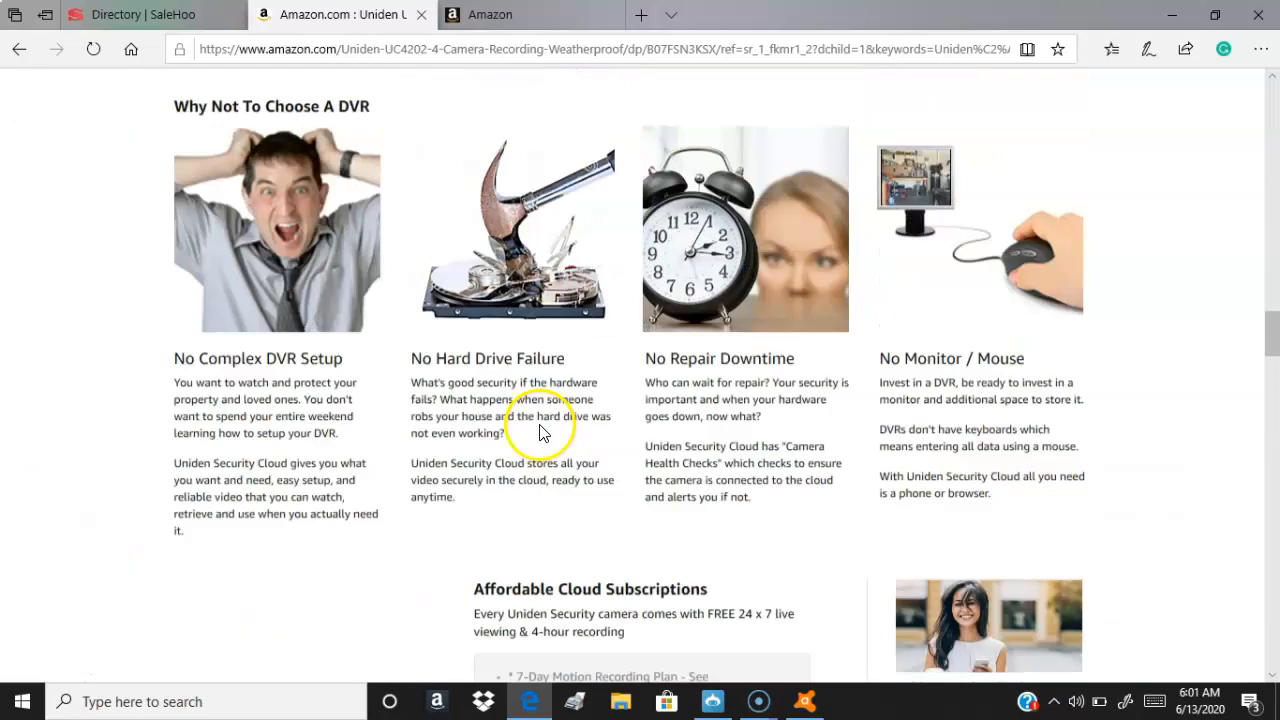
# Step: Copy the full title of the Uniden UC4202 camera system from its Amazon product page
pyautogui.scroll(20, 537, 437)
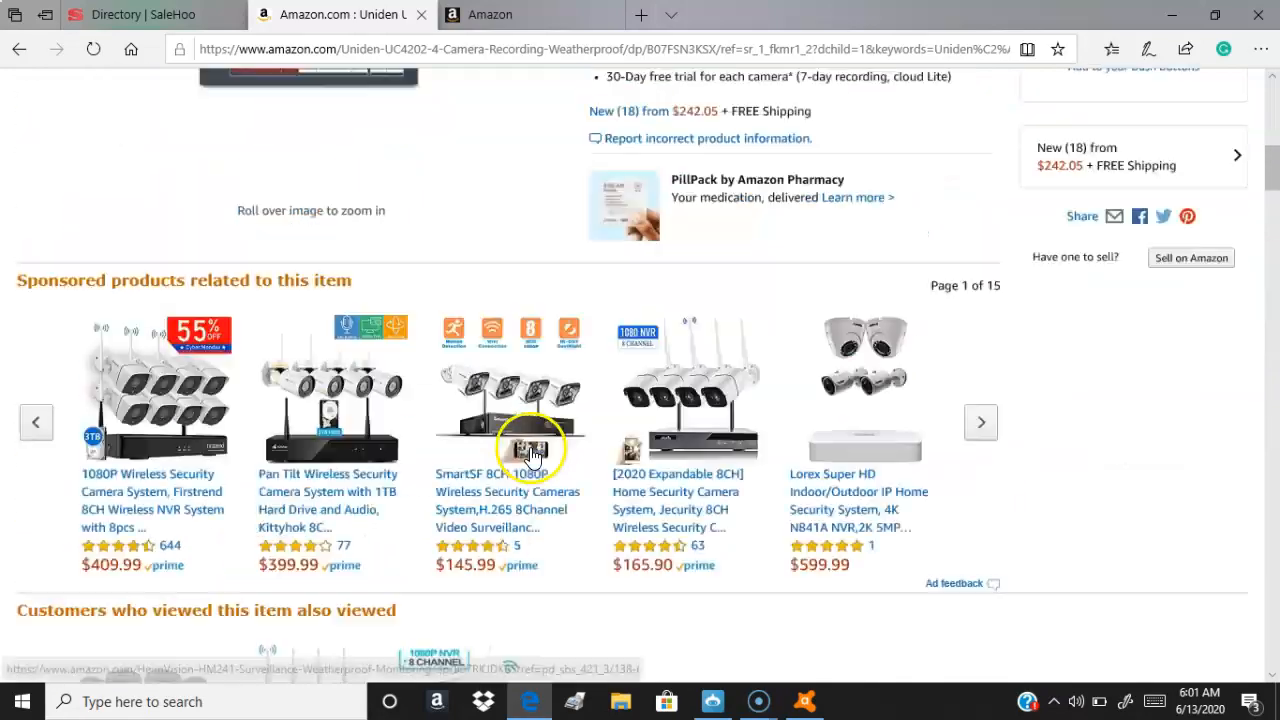
pyautogui.scroll(2, 535, 456)
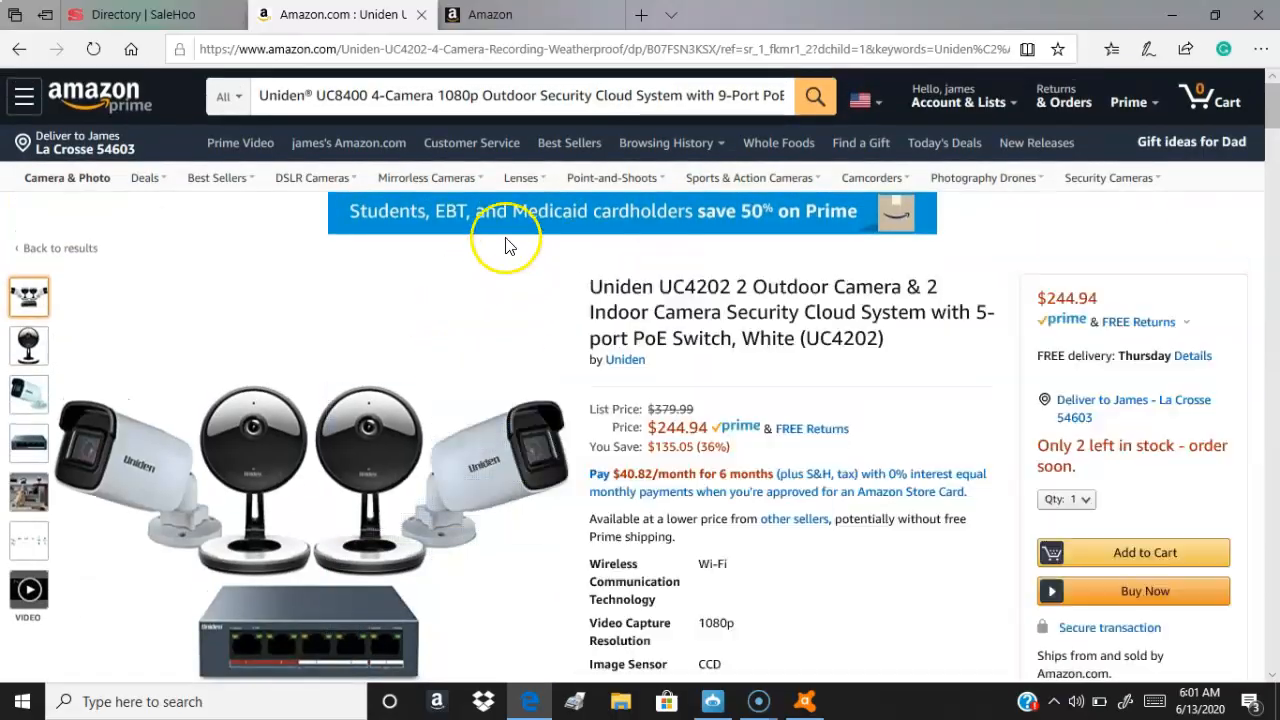
pyautogui.click(499, 21)
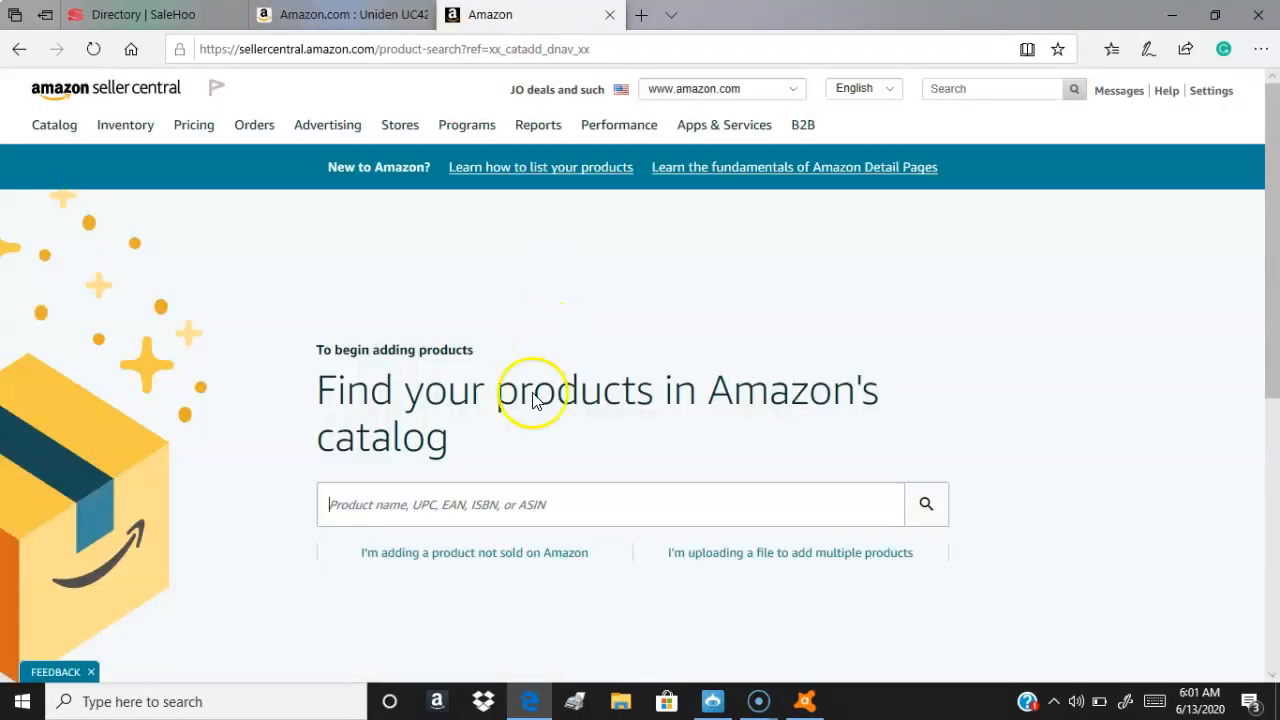
pyautogui.click(309, 25)
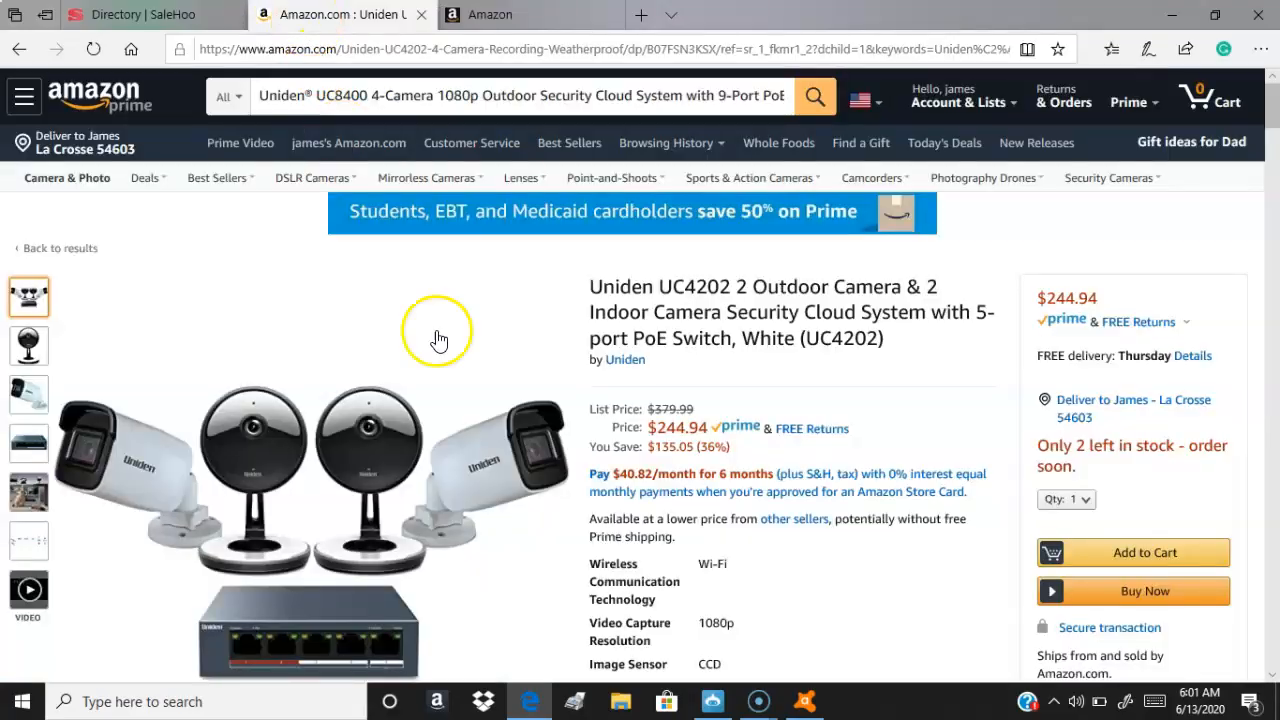
pyautogui.moveTo(884, 340); pyautogui.dragTo(607, 290)
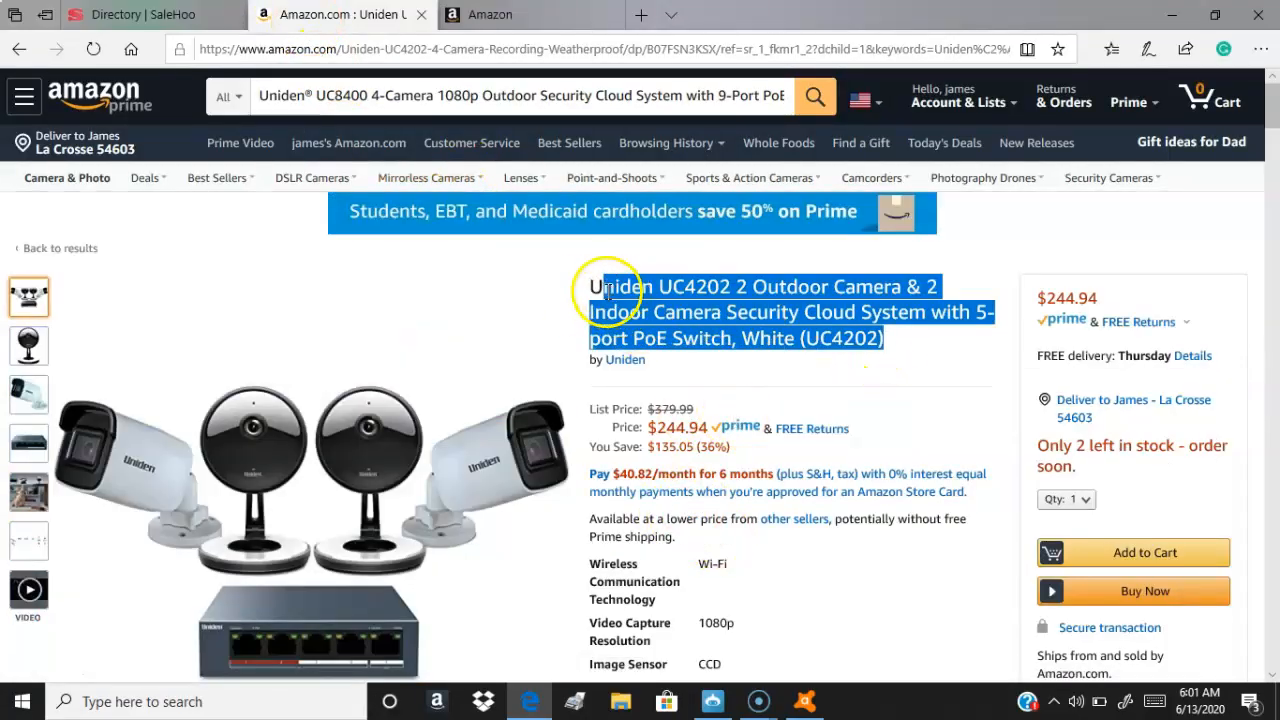
pyautogui.rightClick(605, 311)
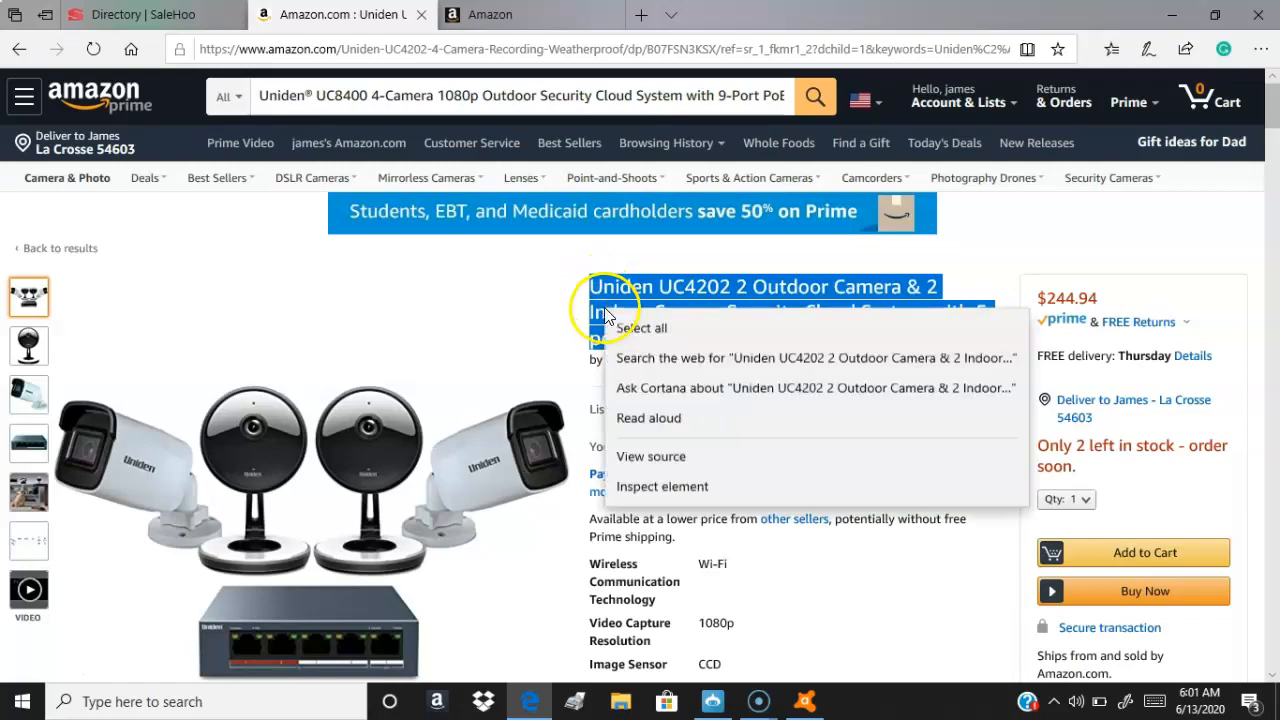
pyautogui.click(625, 326)
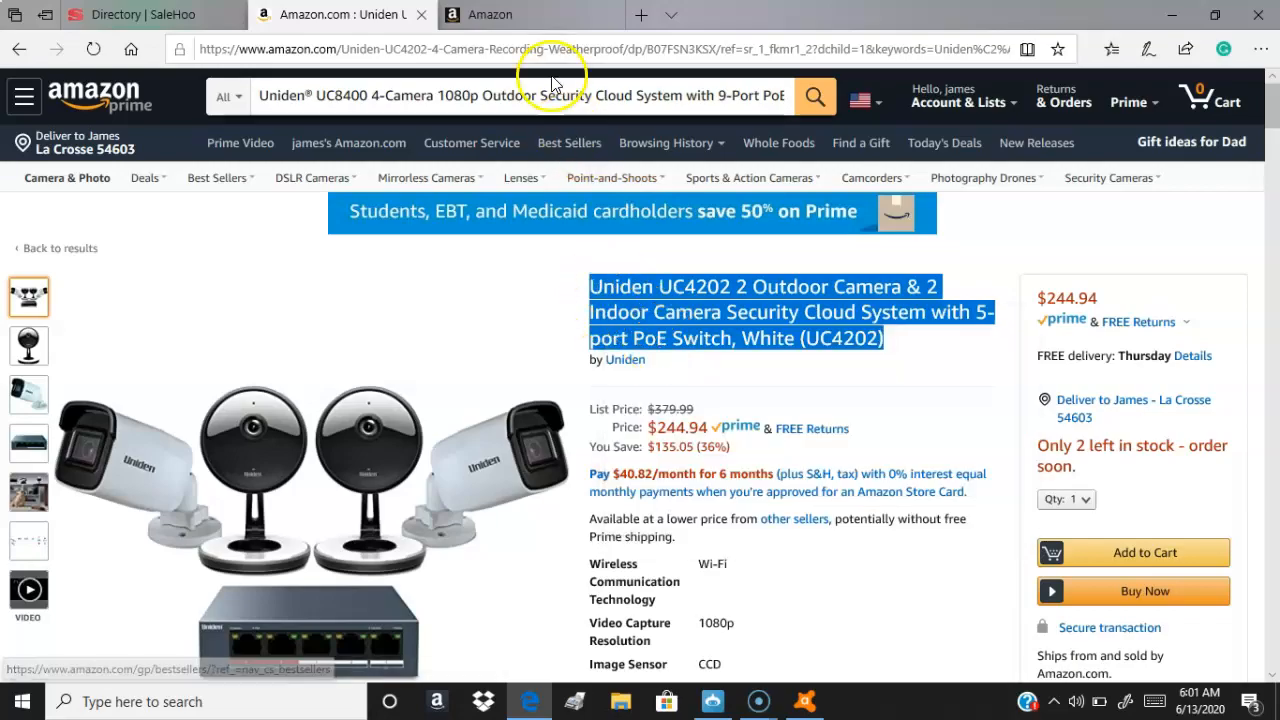
# Step: Switch to Seller Central and search Amazon's catalog for the copied UC4202 product title
pyautogui.click(503, 14)
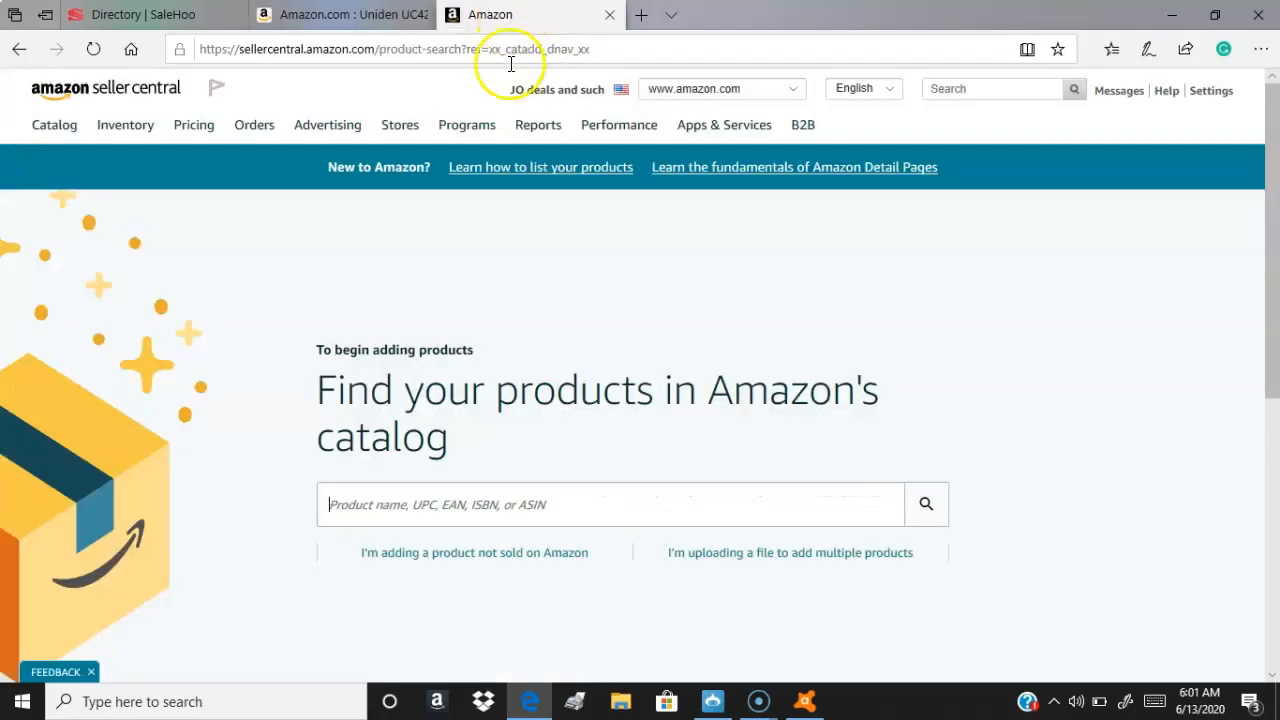
pyautogui.rightClick(404, 504)
pyautogui.click(440, 328)
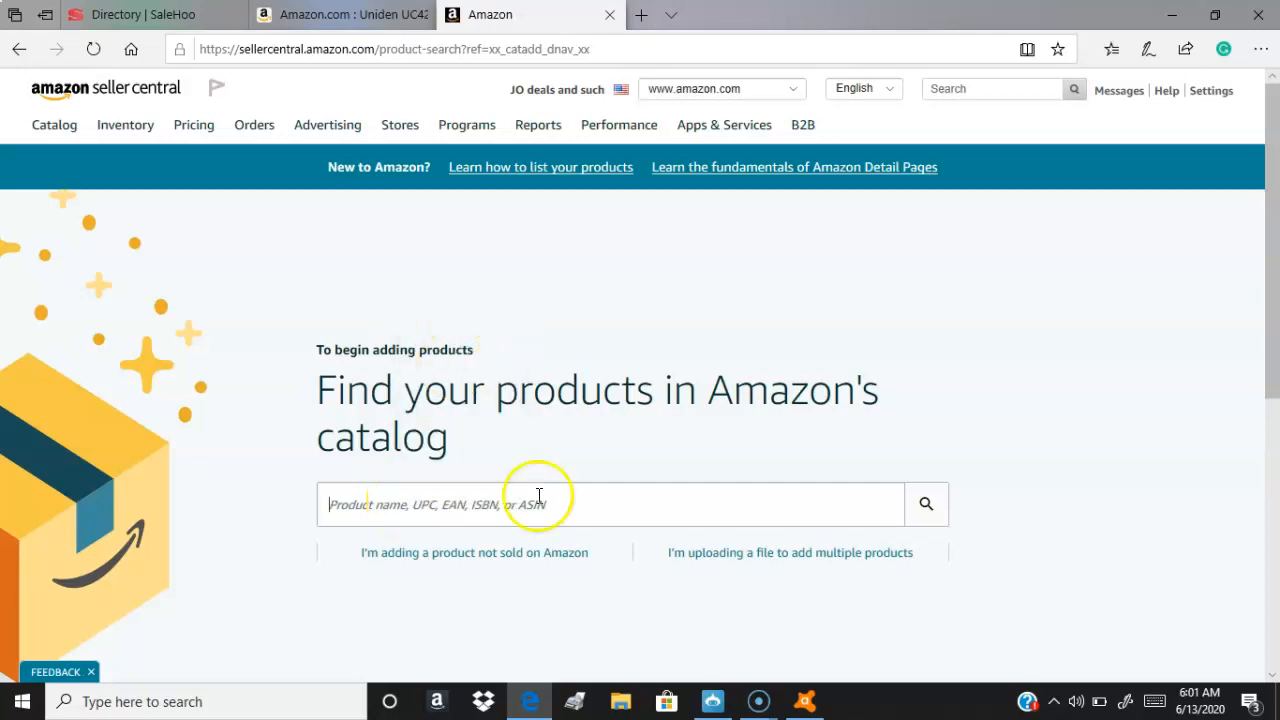
pyautogui.click(936, 519)
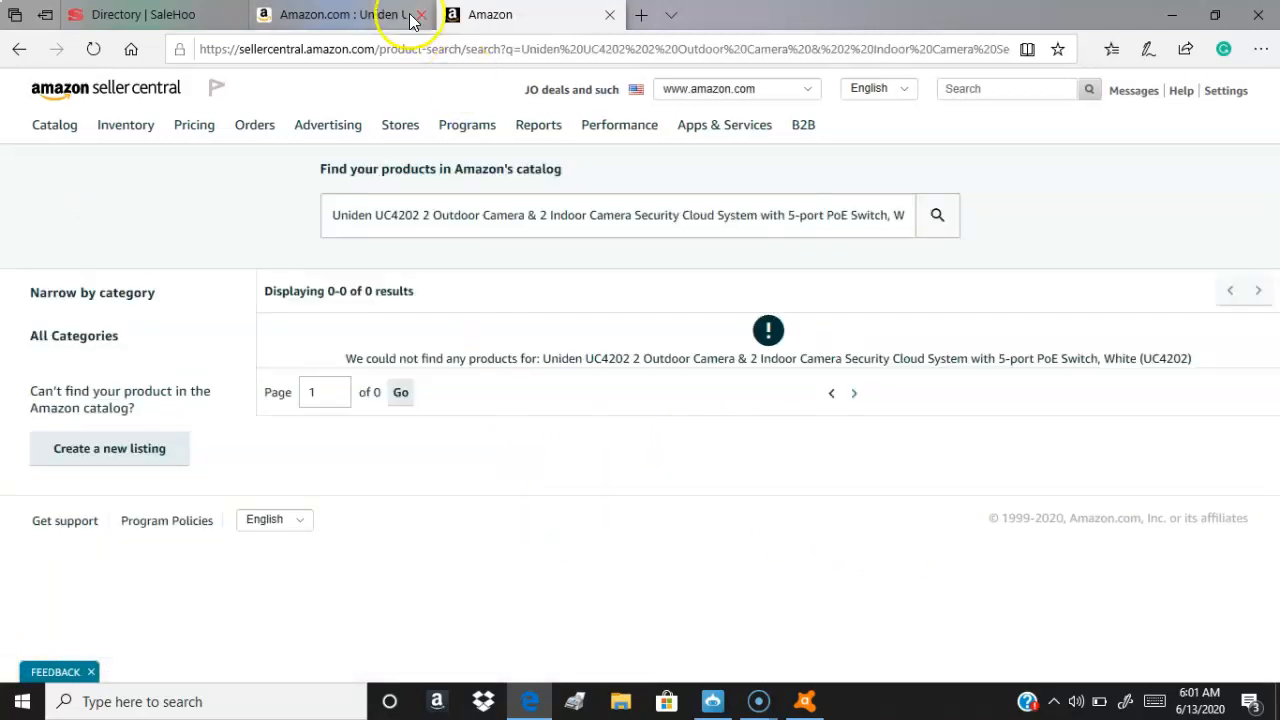
# Step: Return to the UC4202 product page and copy its ASIN, B07FSN3KSX, from the product information
pyautogui.click(322, 22)
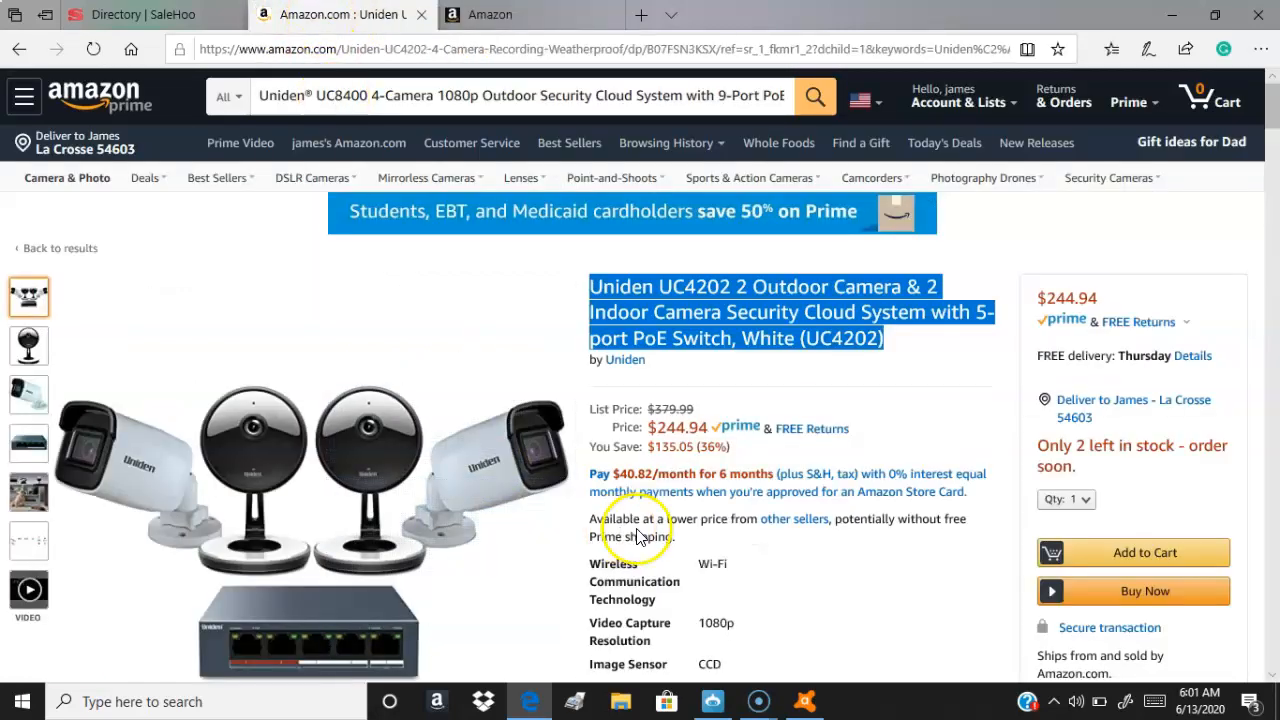
pyautogui.scroll(-2, 597, 594)
pyautogui.scroll(-20, 612, 422)
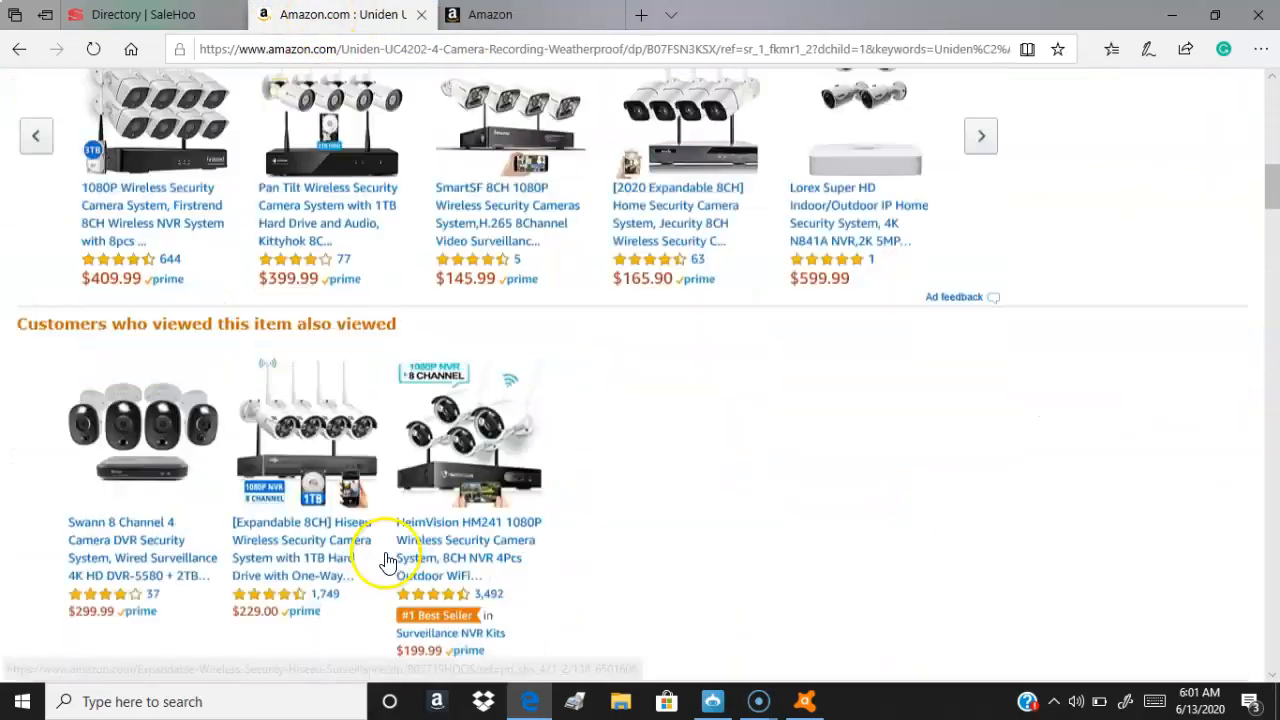
pyautogui.scroll(-15, 406, 566)
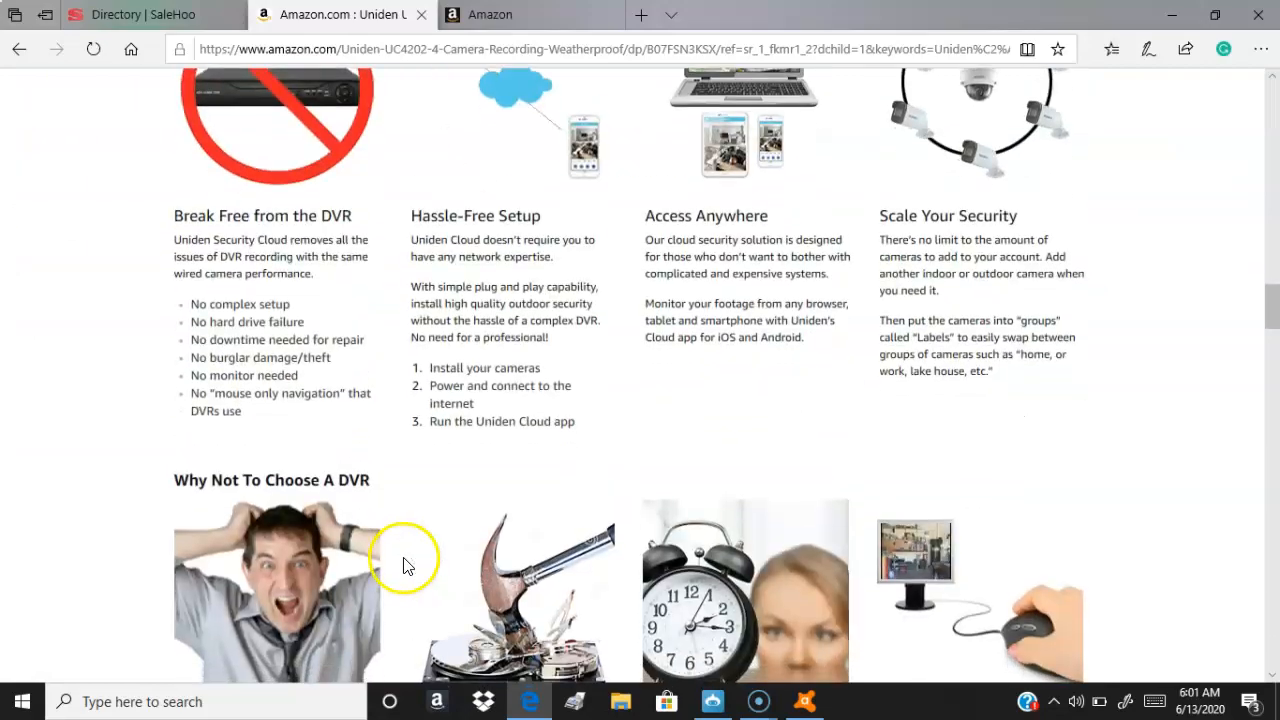
pyautogui.scroll(-5, 397, 566)
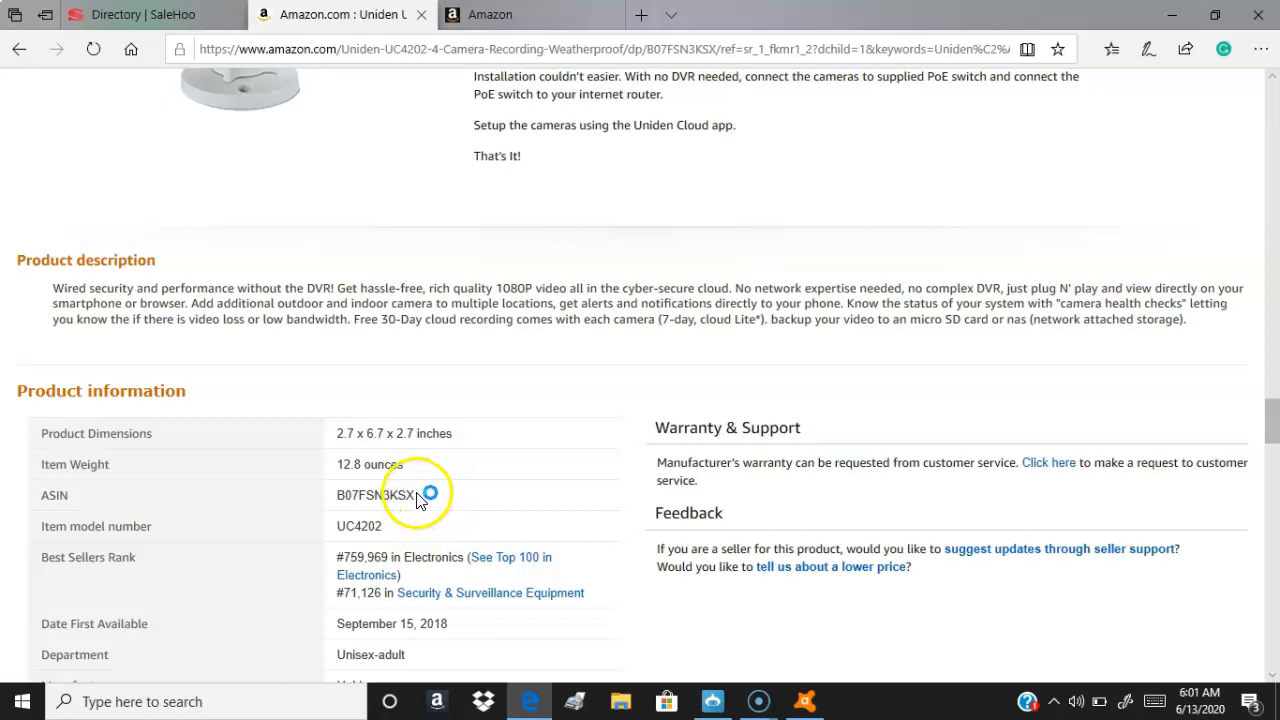
pyautogui.moveTo(414, 495); pyautogui.dragTo(354, 504)
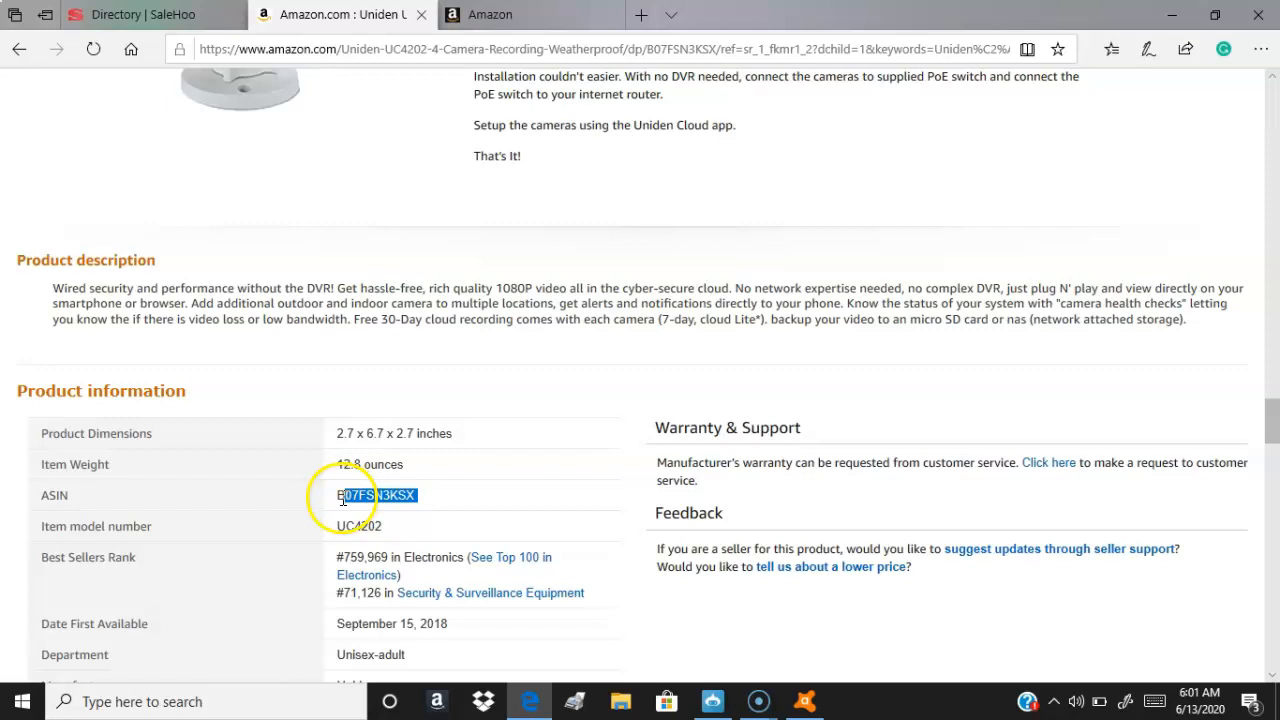
pyautogui.rightClick(347, 498)
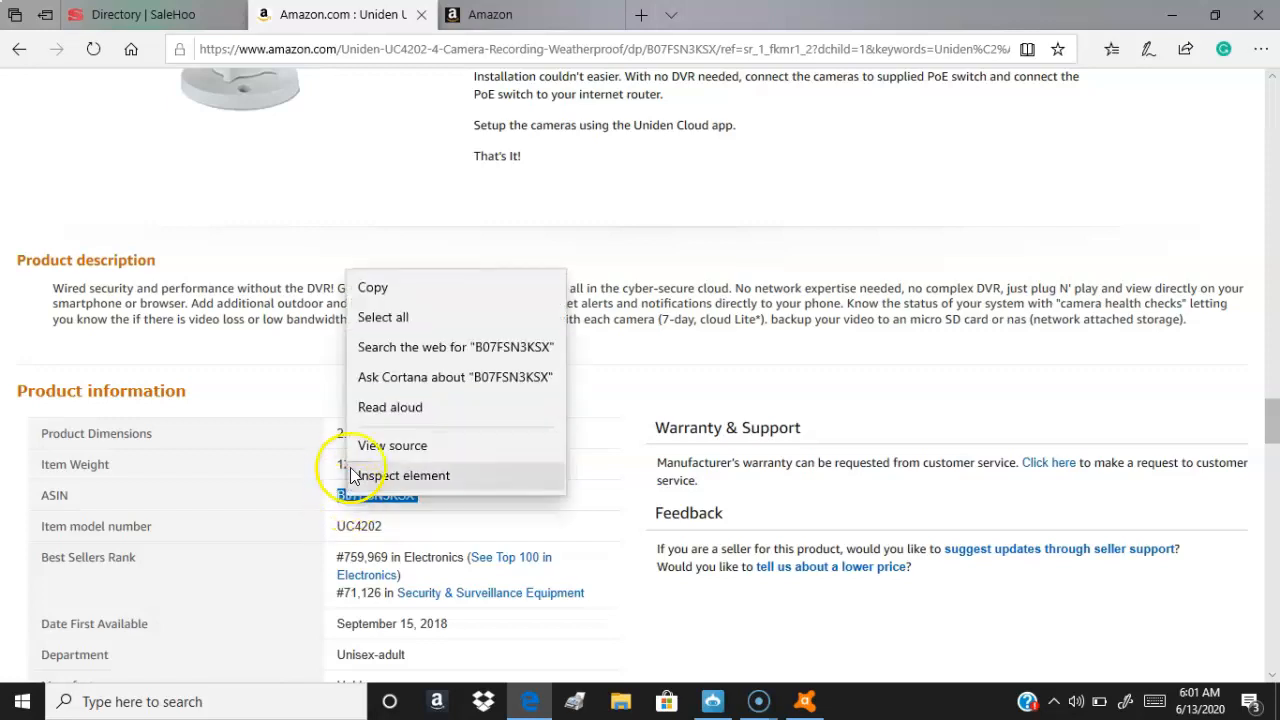
pyautogui.click(410, 287)
# Step: Search Amazon's catalog in Seller Central for the ASIN B07FSN3KSX
pyautogui.click(535, 18)
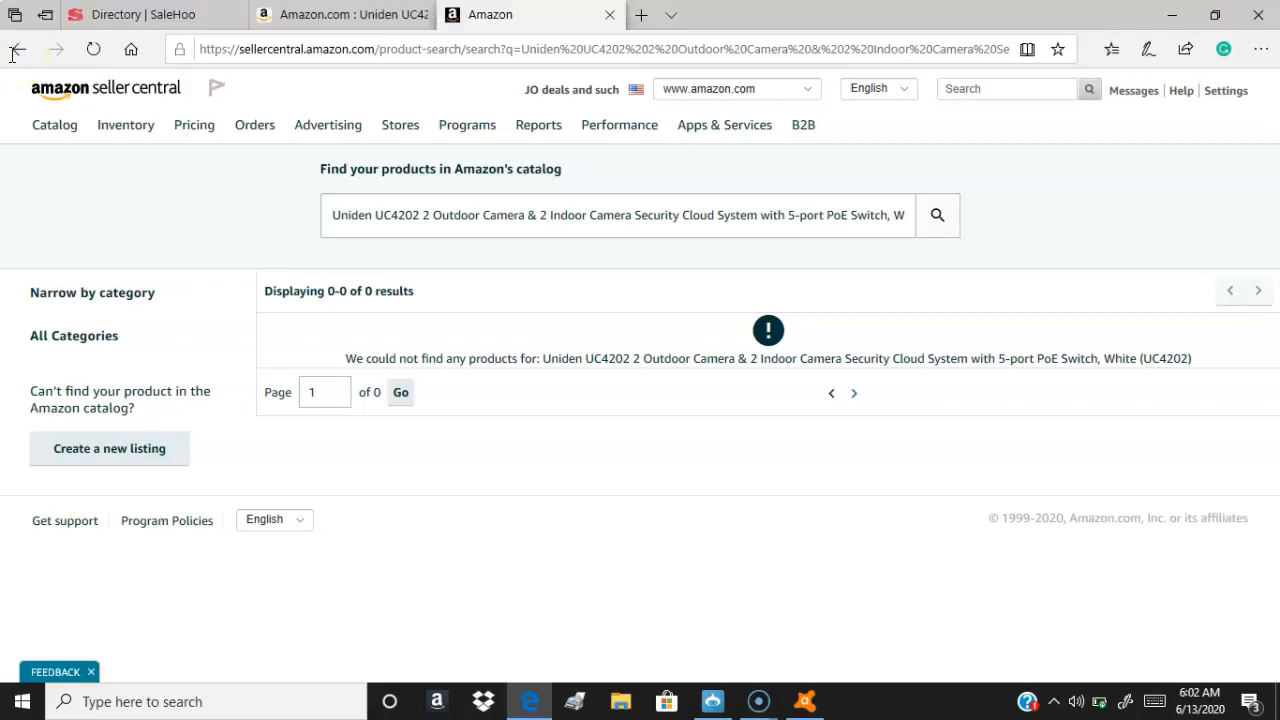
pyautogui.press('super+d')
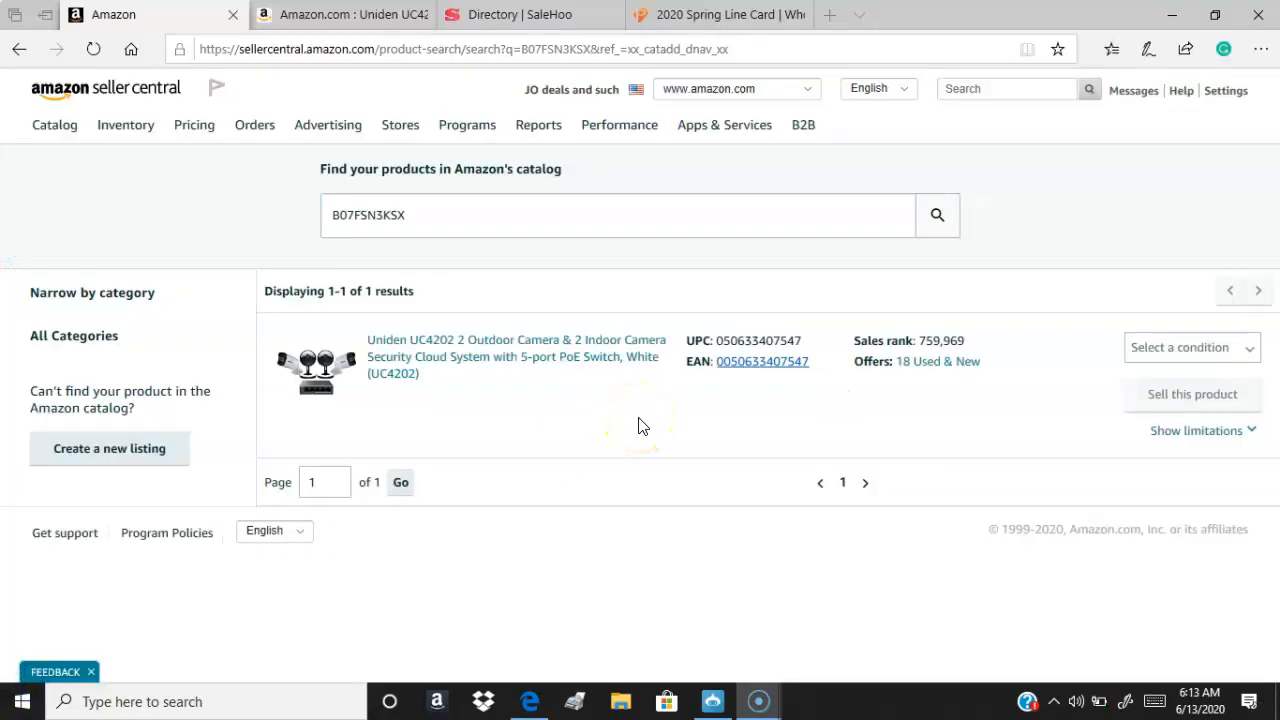
pyautogui.click(162, 118)
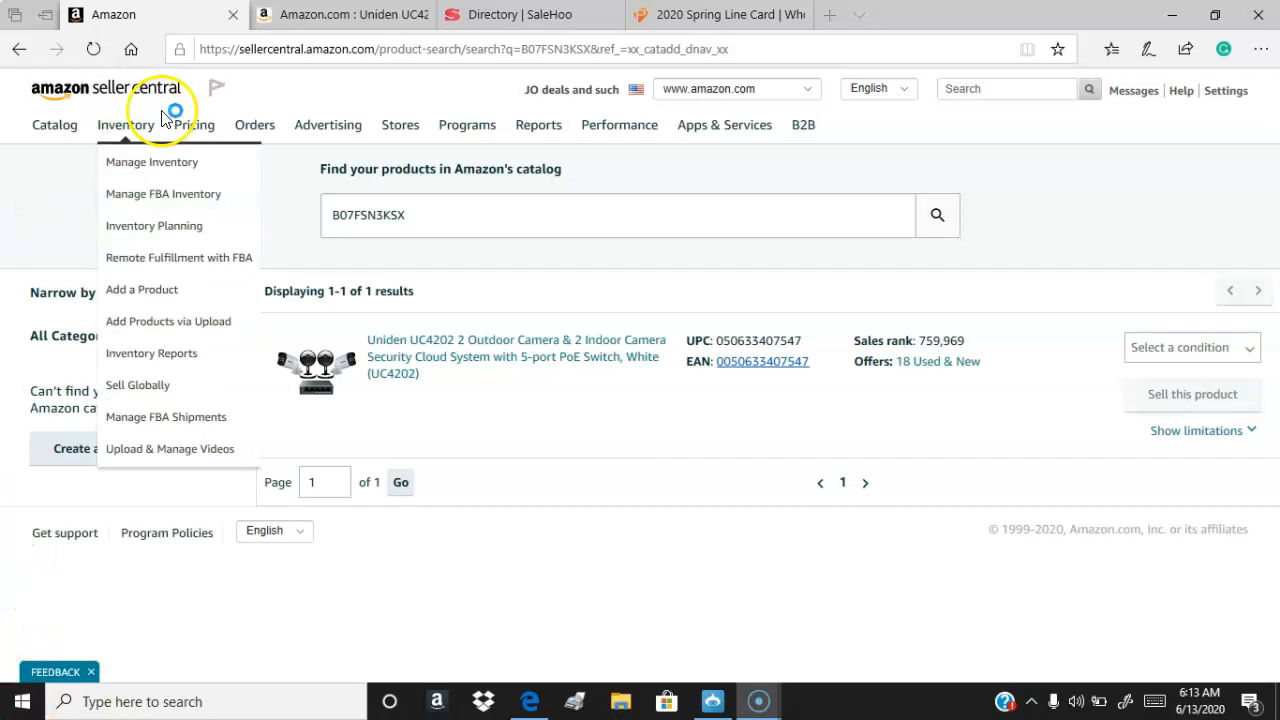
# Step: Choose the New condition for the found Uniden UC4202 and open the offer form to sell this product
pyautogui.click(1248, 352)
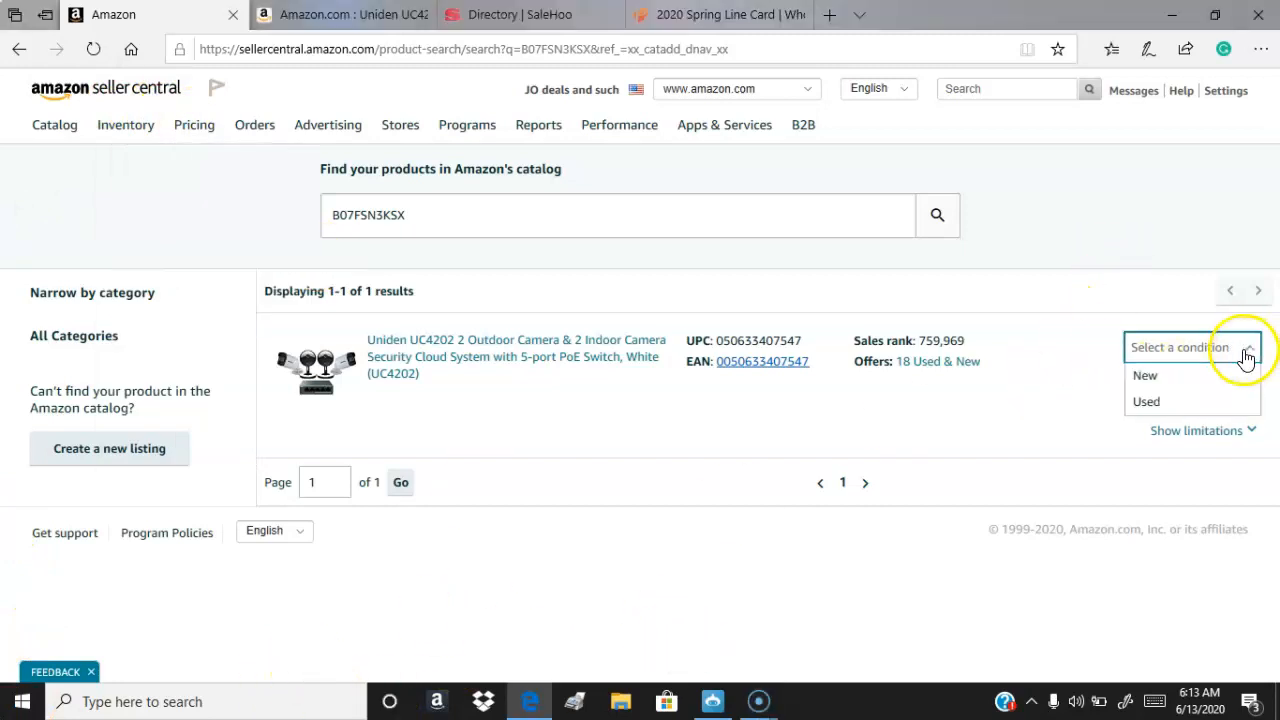
pyautogui.click(1200, 376)
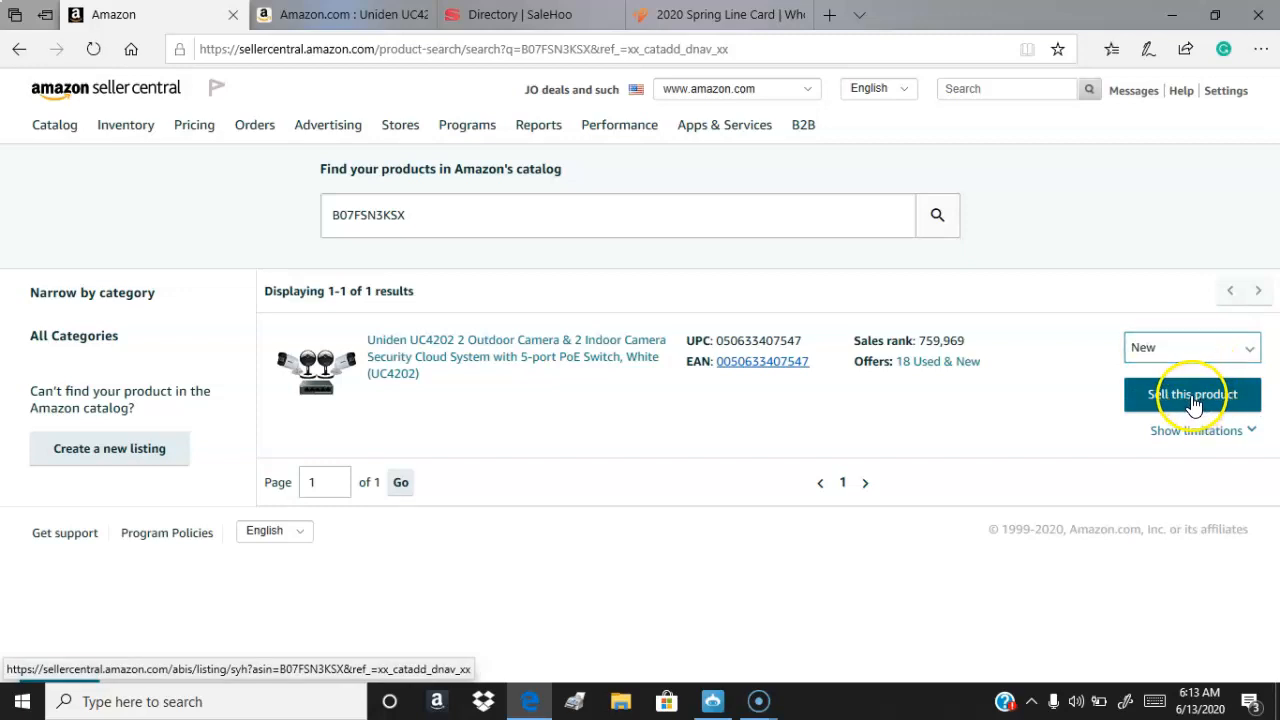
pyautogui.click(1193, 400)
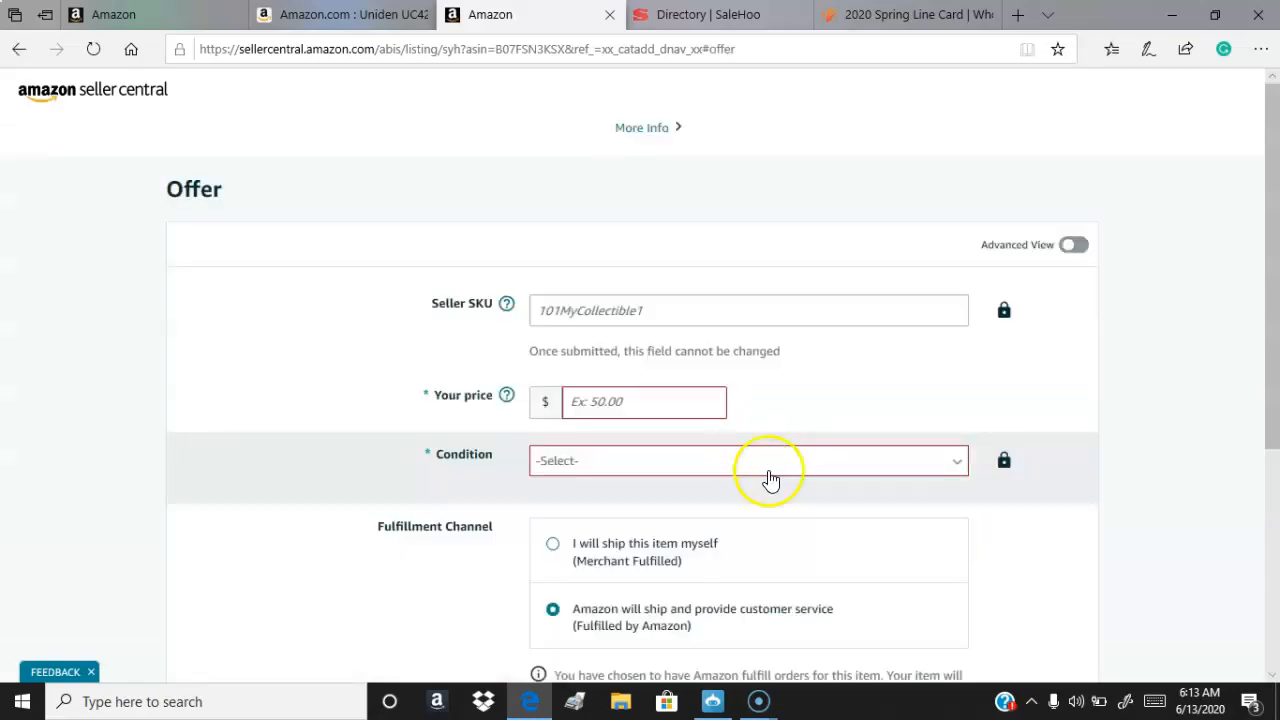
pyautogui.scroll(-1, 677, 466)
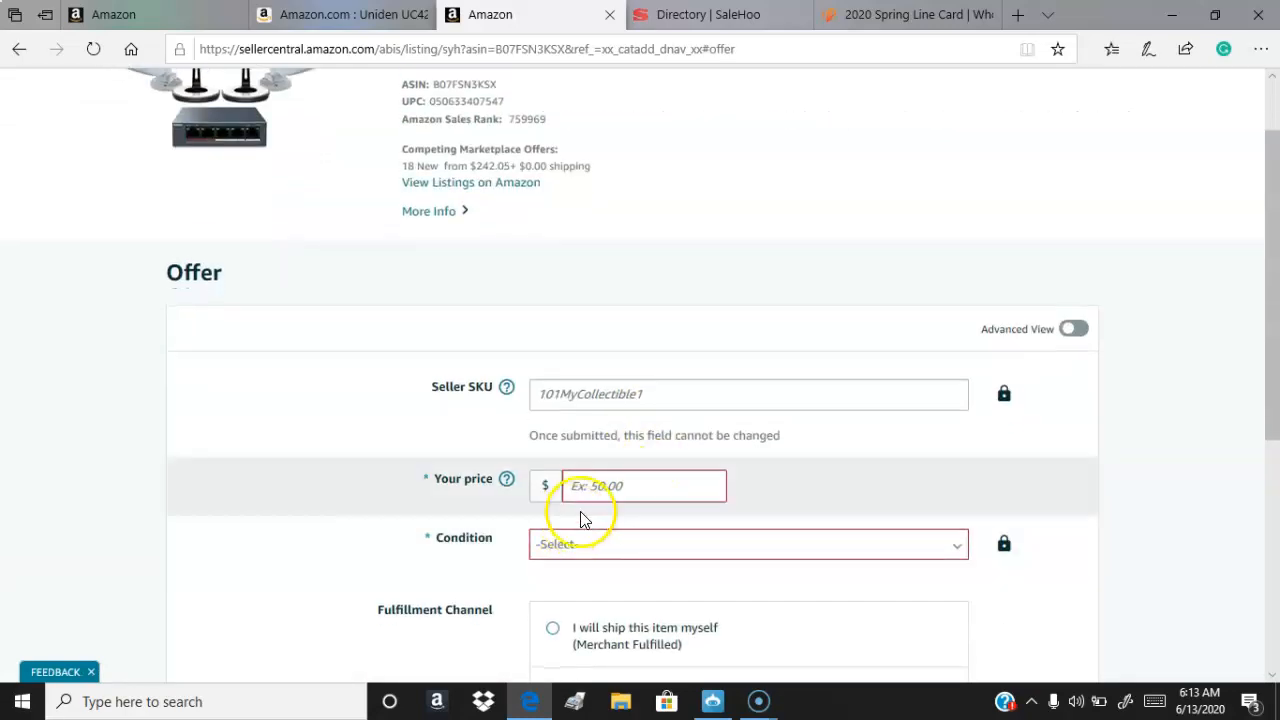
# Step: Check the UC4202's selling price on its Amazon product page and return to the offer form
pyautogui.click(333, 24)
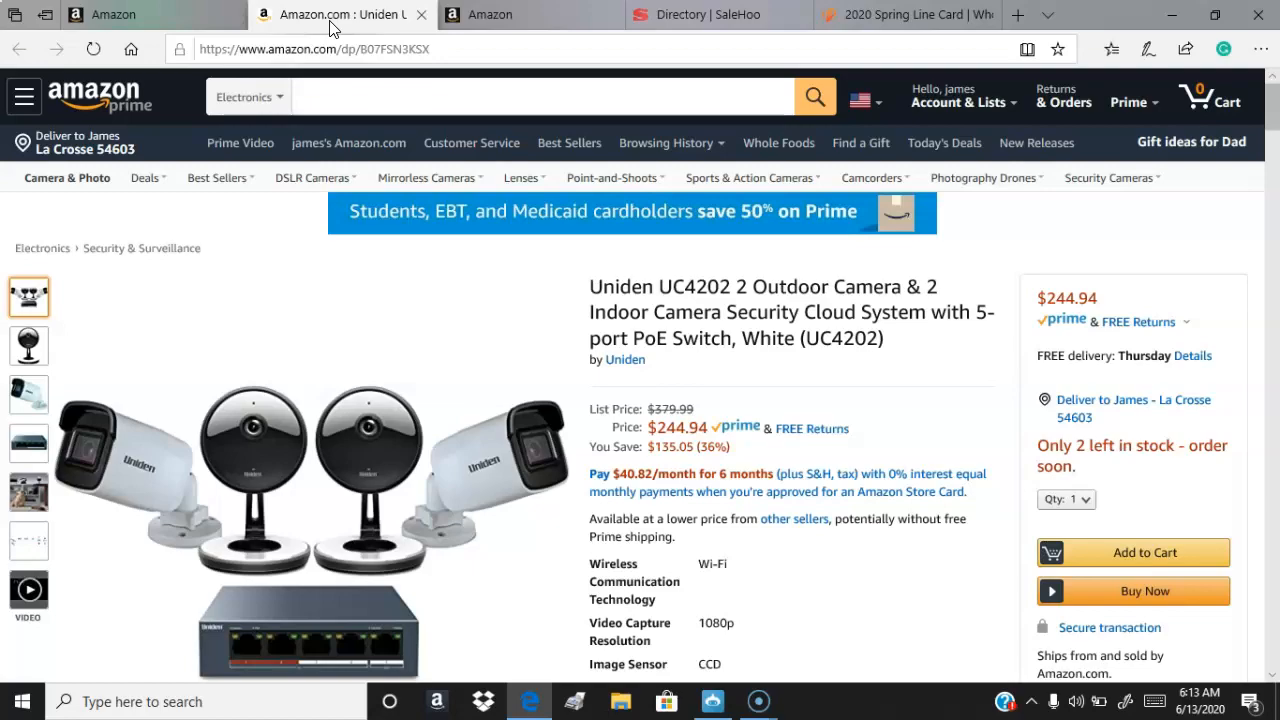
pyautogui.click(155, 25)
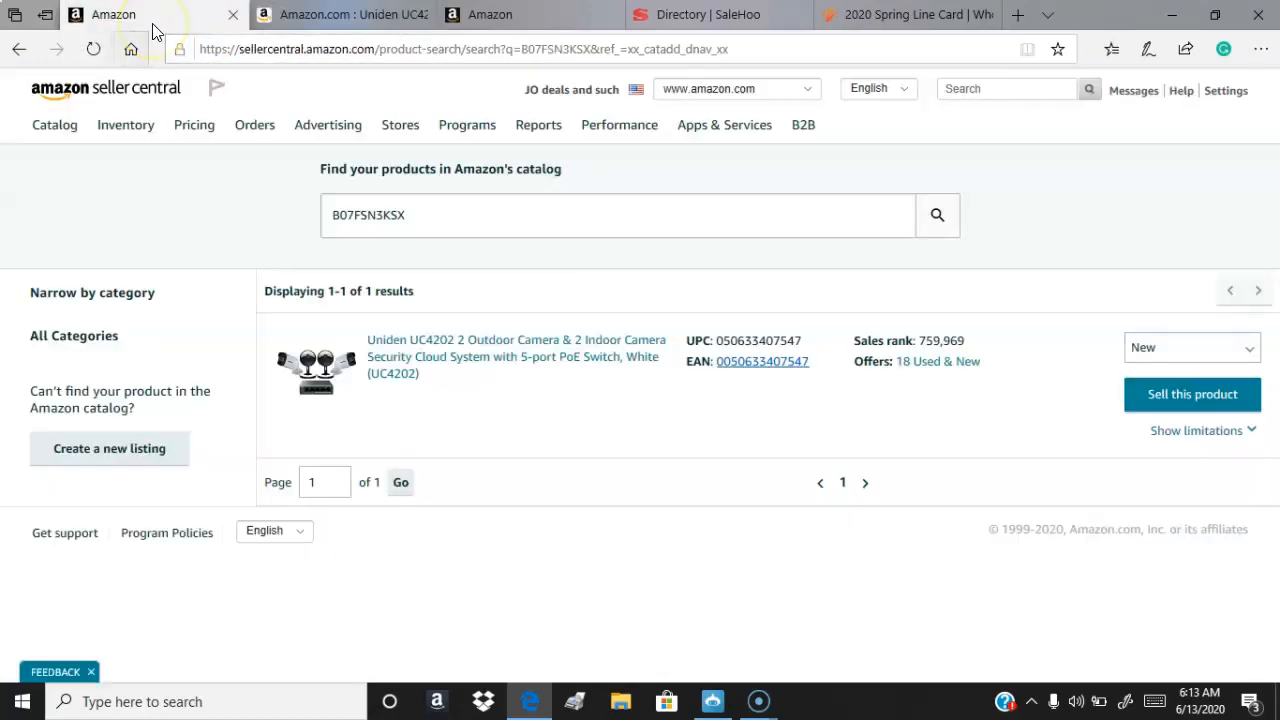
pyautogui.click(358, 18)
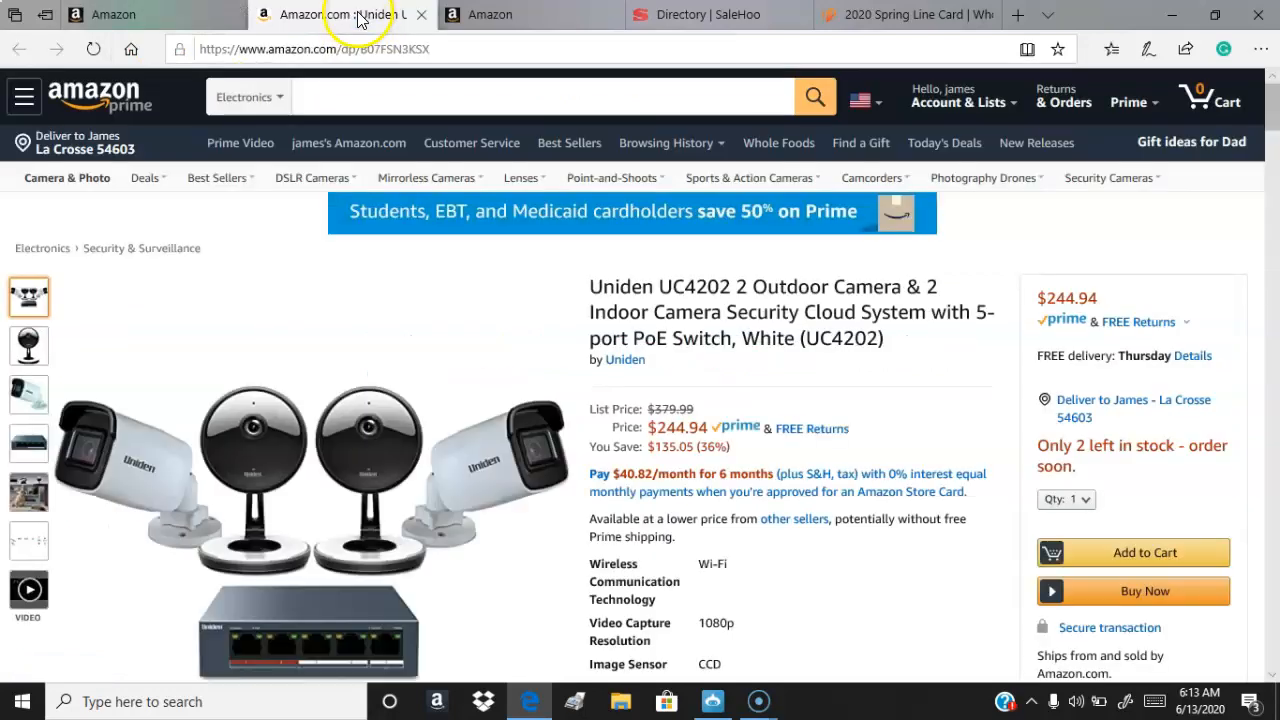
pyautogui.click(500, 18)
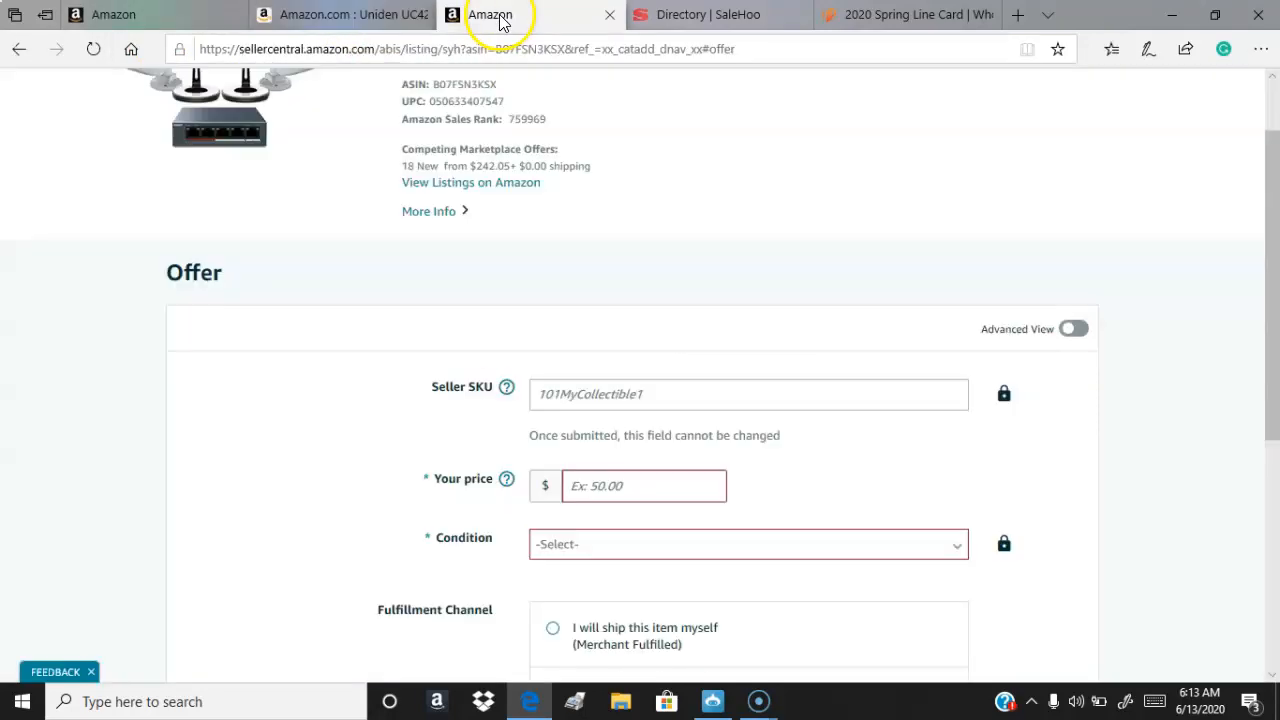
# Step: Set the offer's price to $235 and its condition to New
pyautogui.click(642, 486)
pyautogui.write('235')
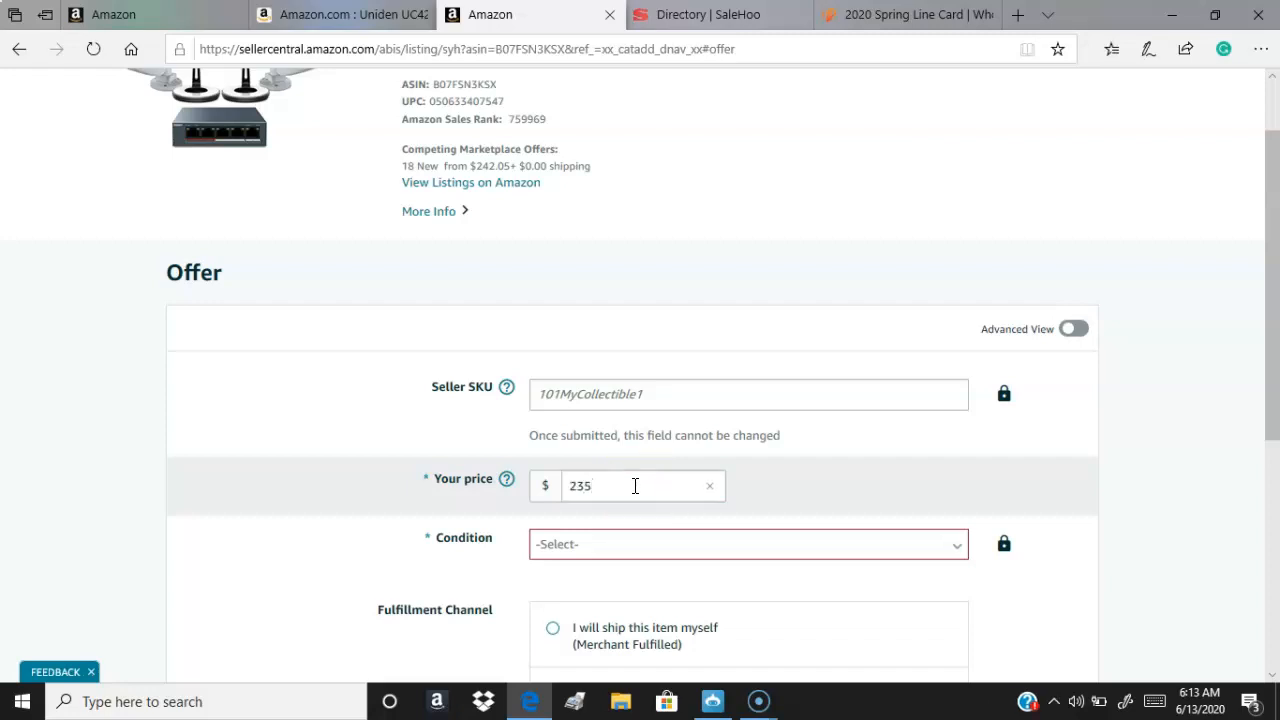
pyautogui.click(943, 553)
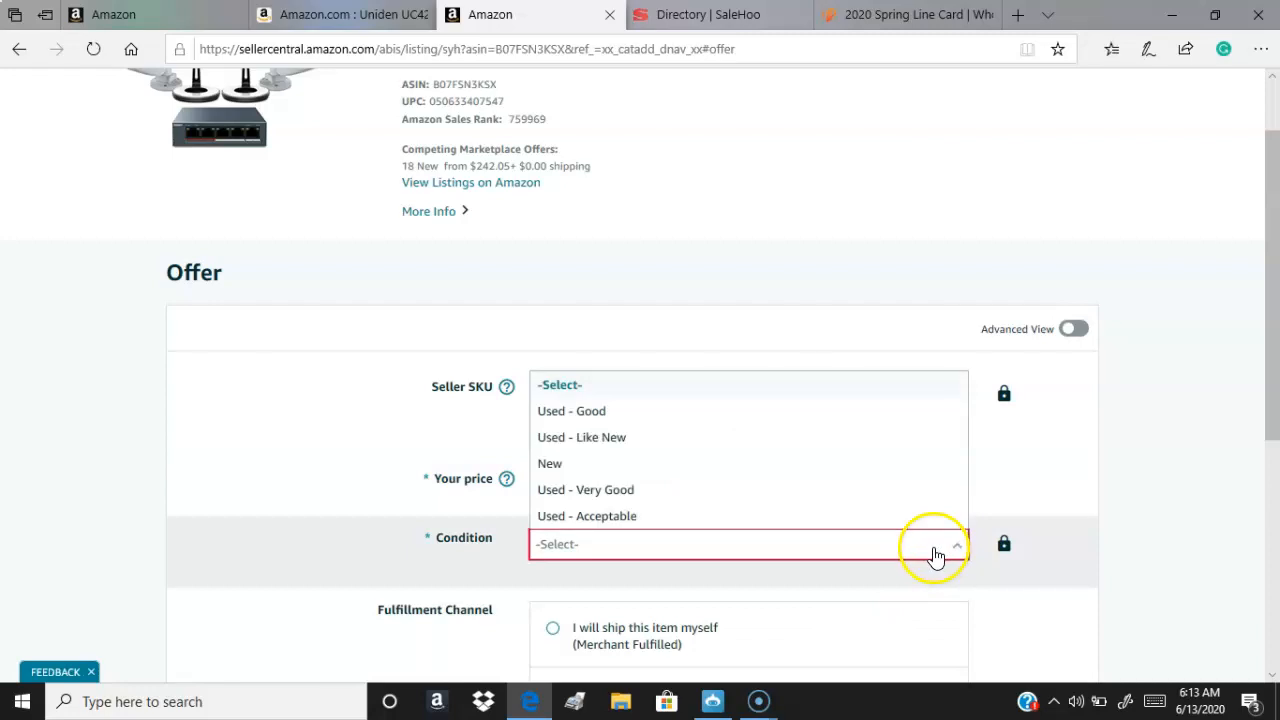
pyautogui.click(606, 465)
pyautogui.scroll(-3, 430, 560)
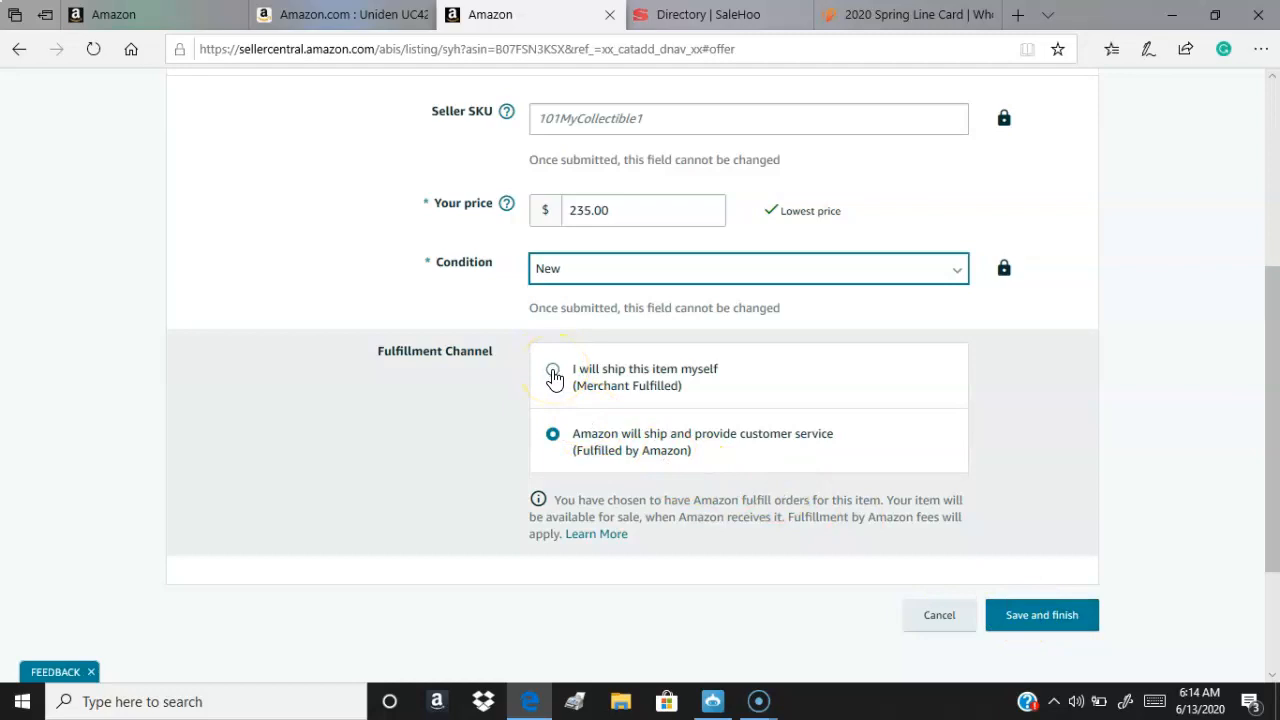
# Step: Switch to SaleHoo, go back from Petra Industries to the Home & Garden supplier results and dismiss the filter tip
pyautogui.click(710, 18)
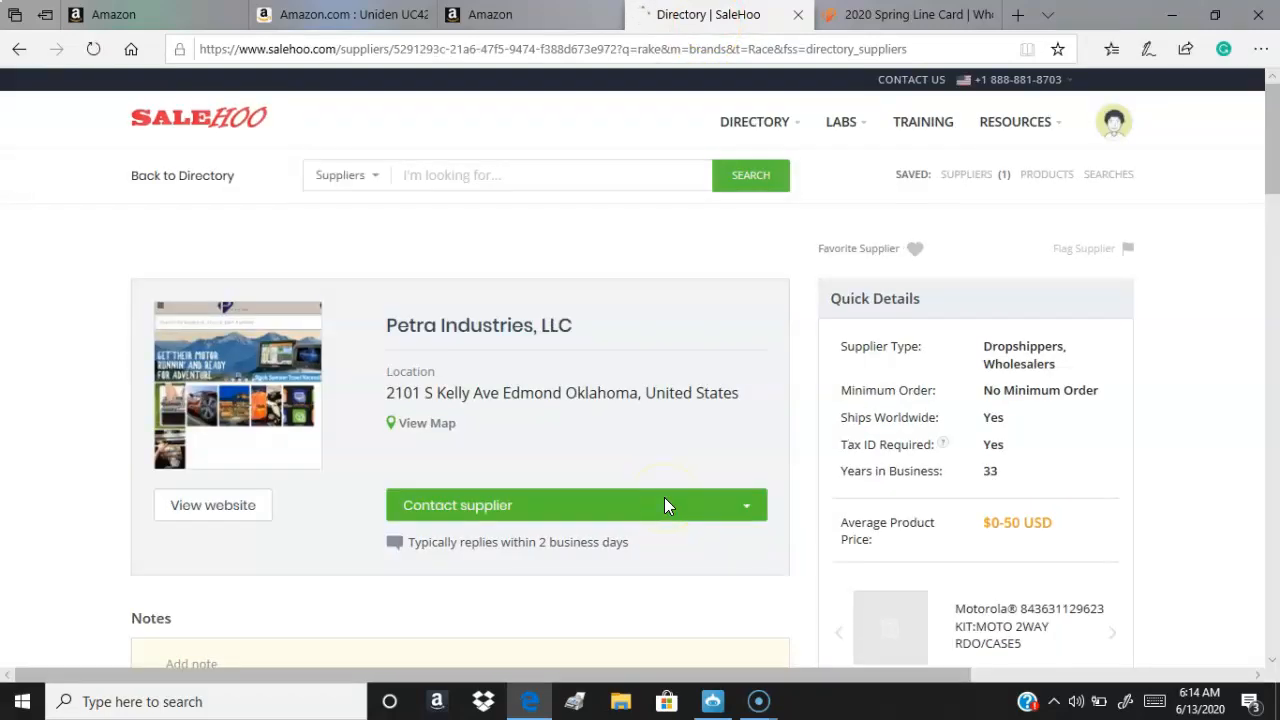
pyautogui.click(18, 52)
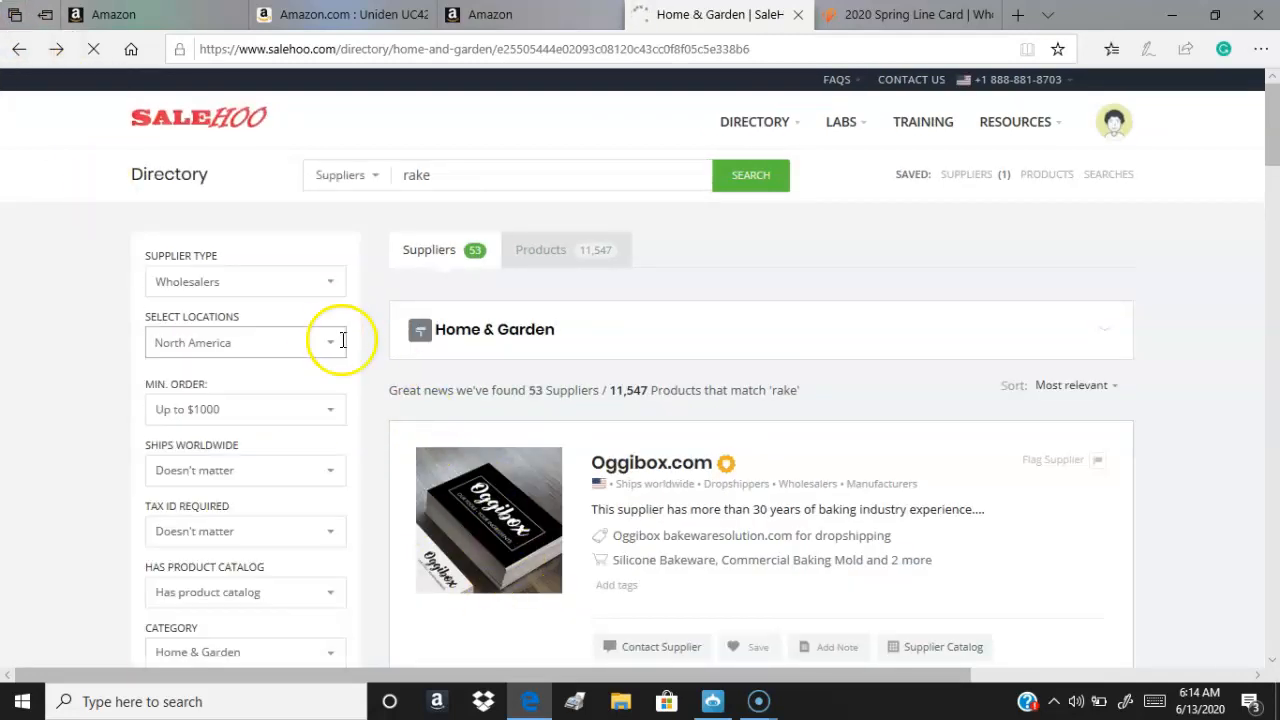
pyautogui.scroll(3, 285, 315)
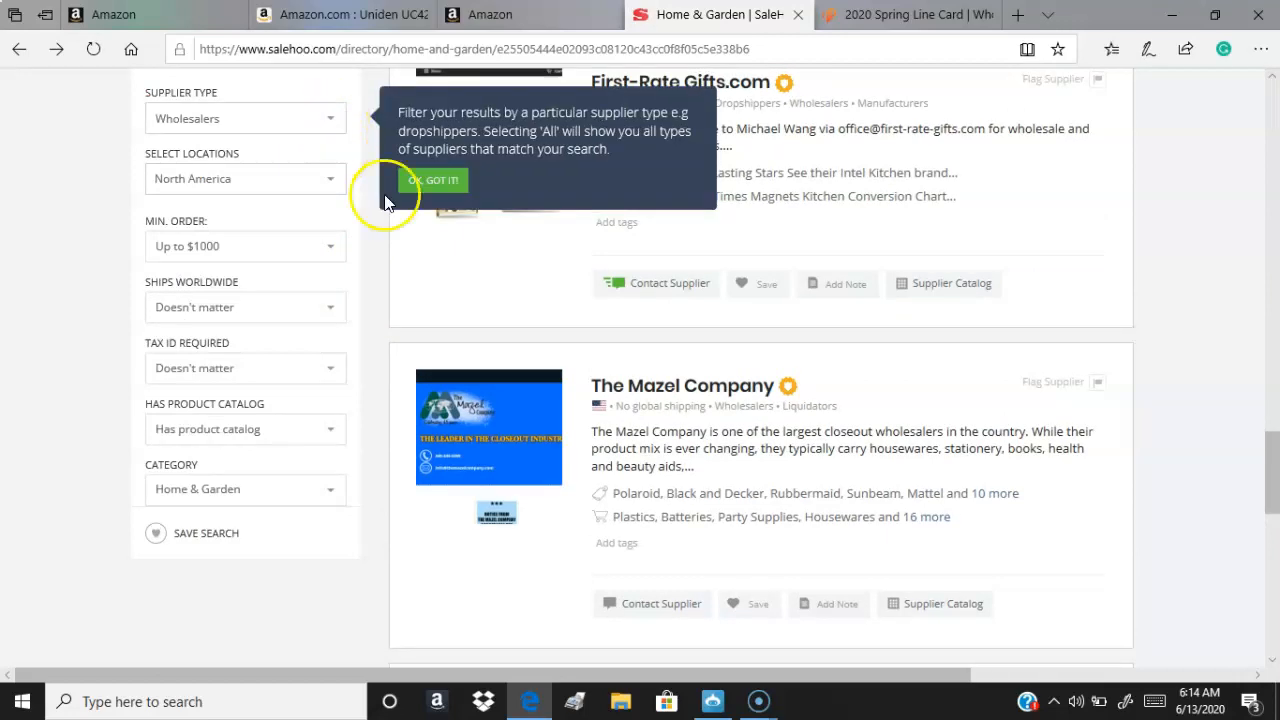
pyautogui.click(418, 184)
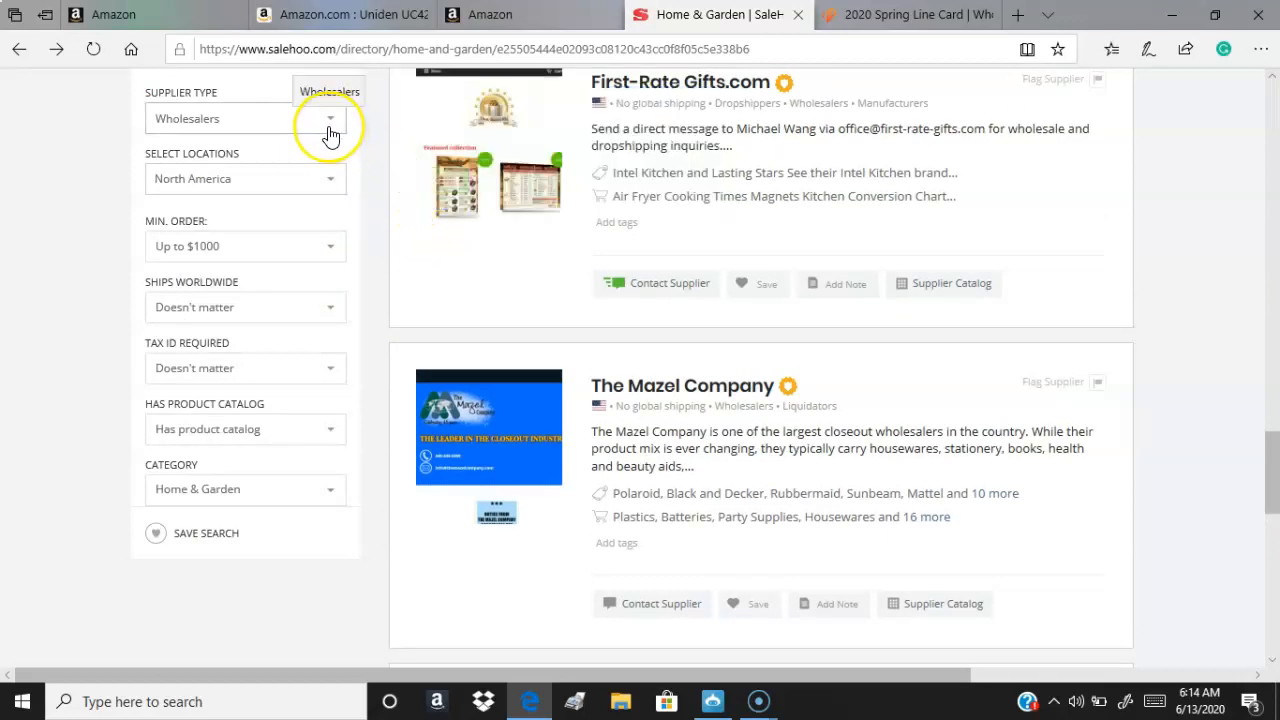
# Step: Change the supplier type filter from Wholesalers to Dropshippers
pyautogui.click(330, 136)
pyautogui.click(155, 174)
pyautogui.click(178, 199)
pyautogui.click(66, 255)
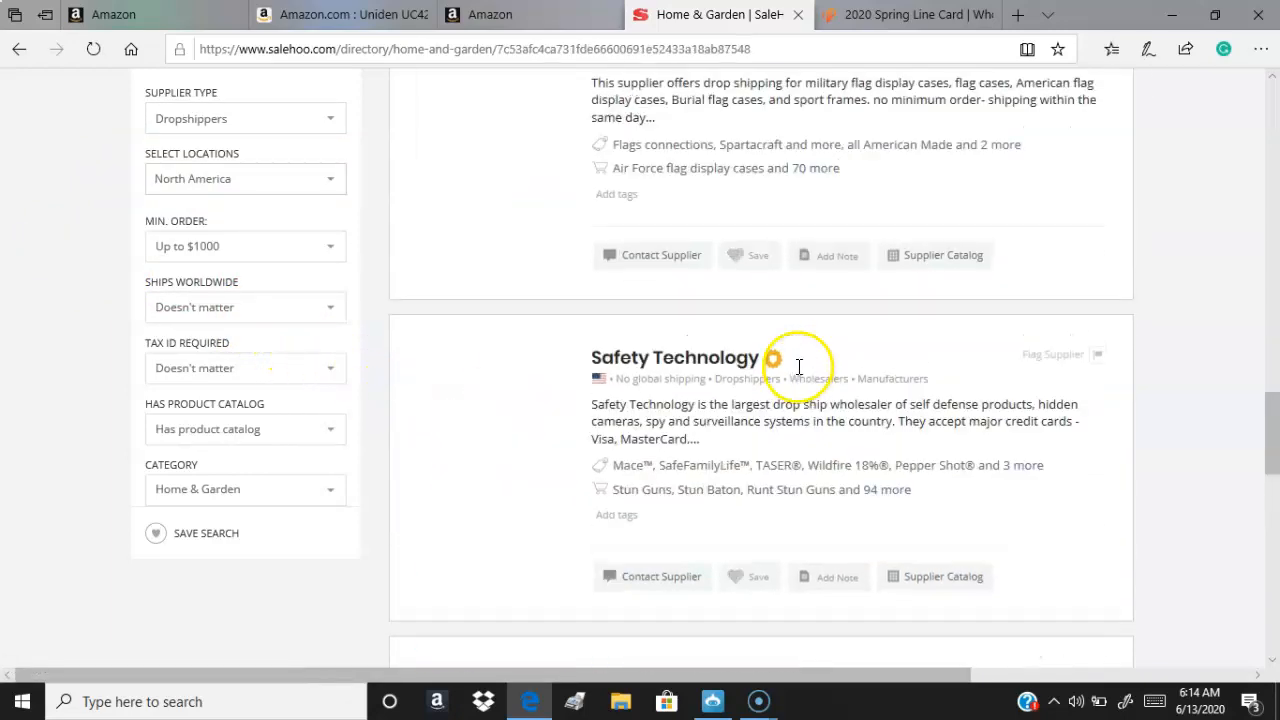
# Step: Look through the North American Home & Garden dropshippers for their brands and product ranges
pyautogui.scroll(2, 800, 366)
pyautogui.scroll(3, 789, 375)
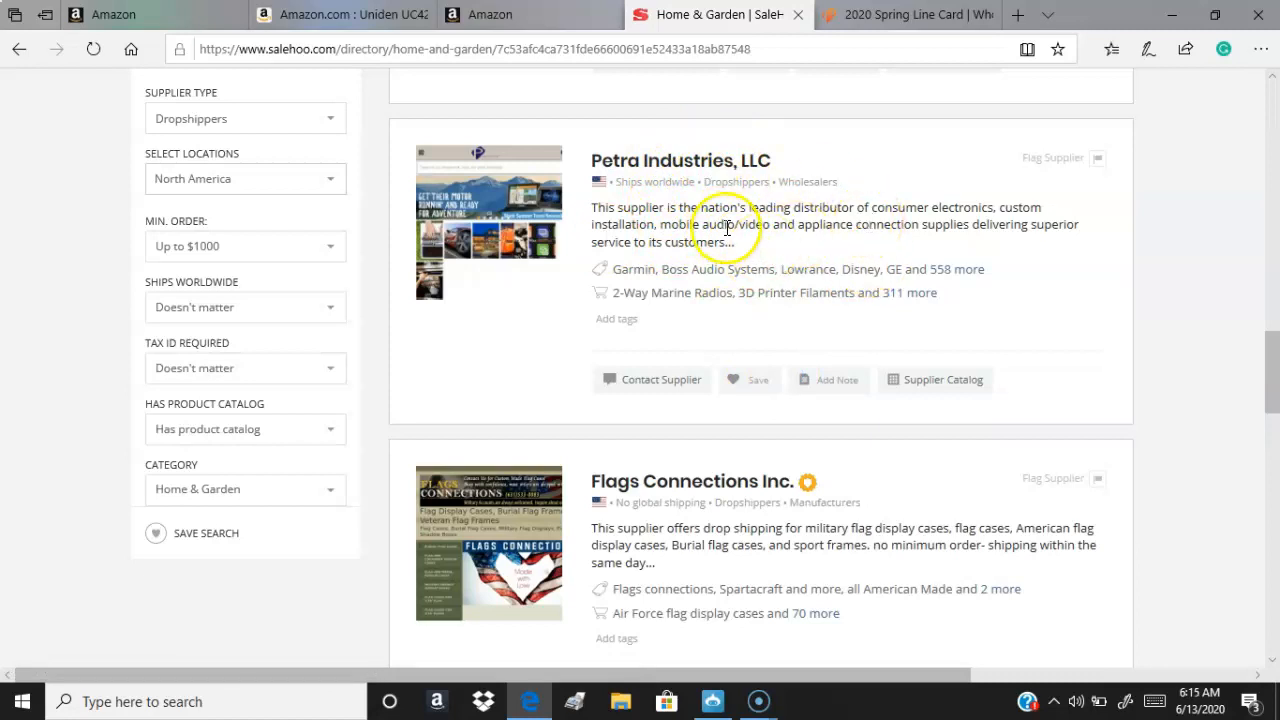
pyautogui.scroll(9, 737, 220)
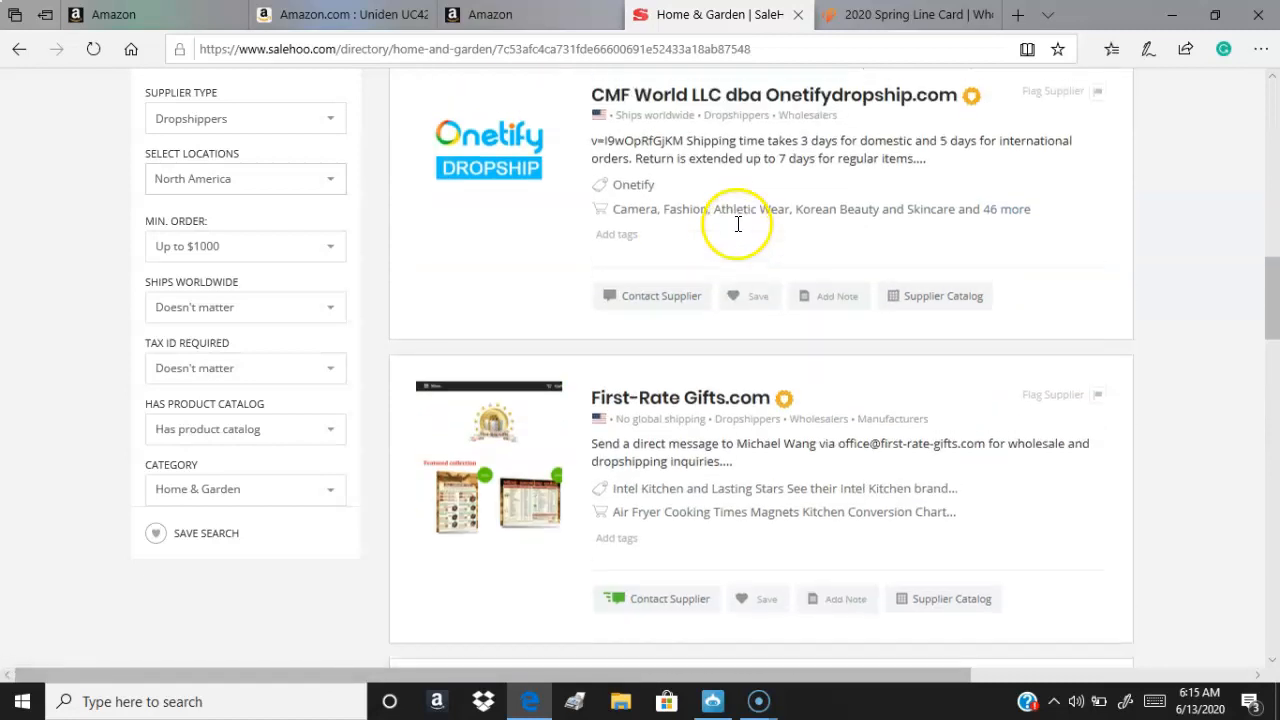
pyautogui.scroll(9, 782, 300)
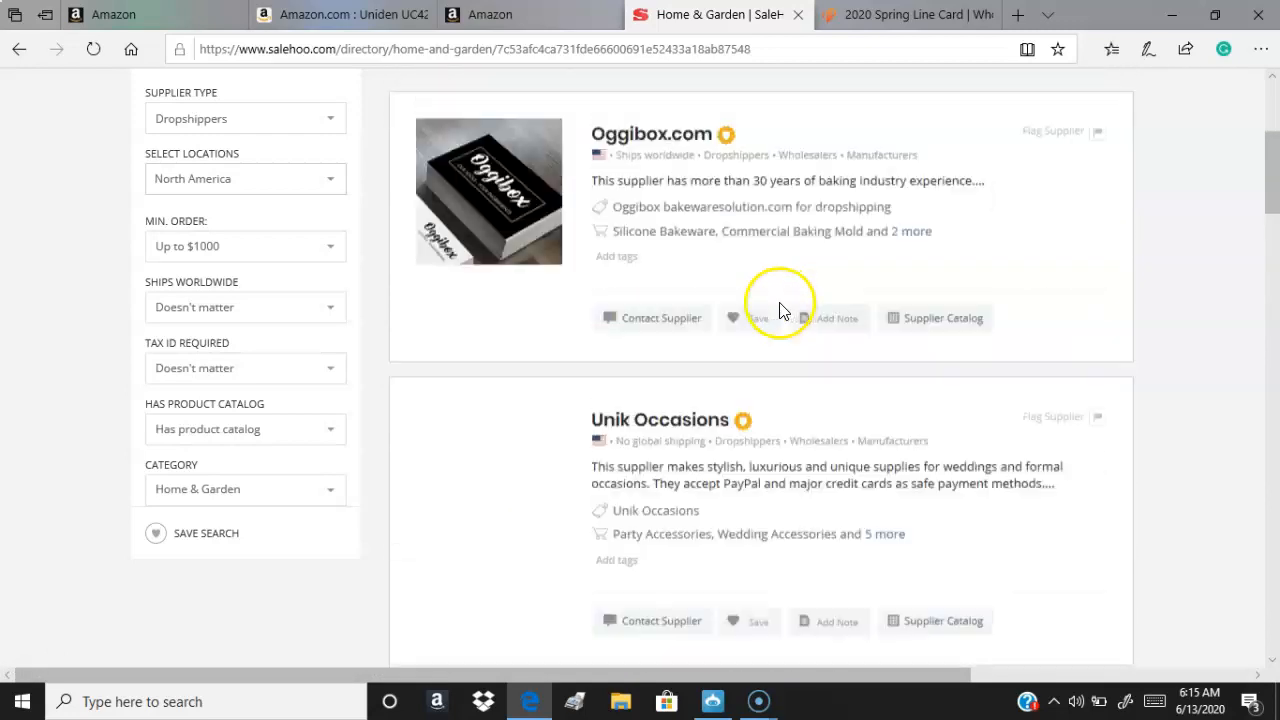
pyautogui.scroll(-1, 785, 307)
pyautogui.scroll(-15, 785, 307)
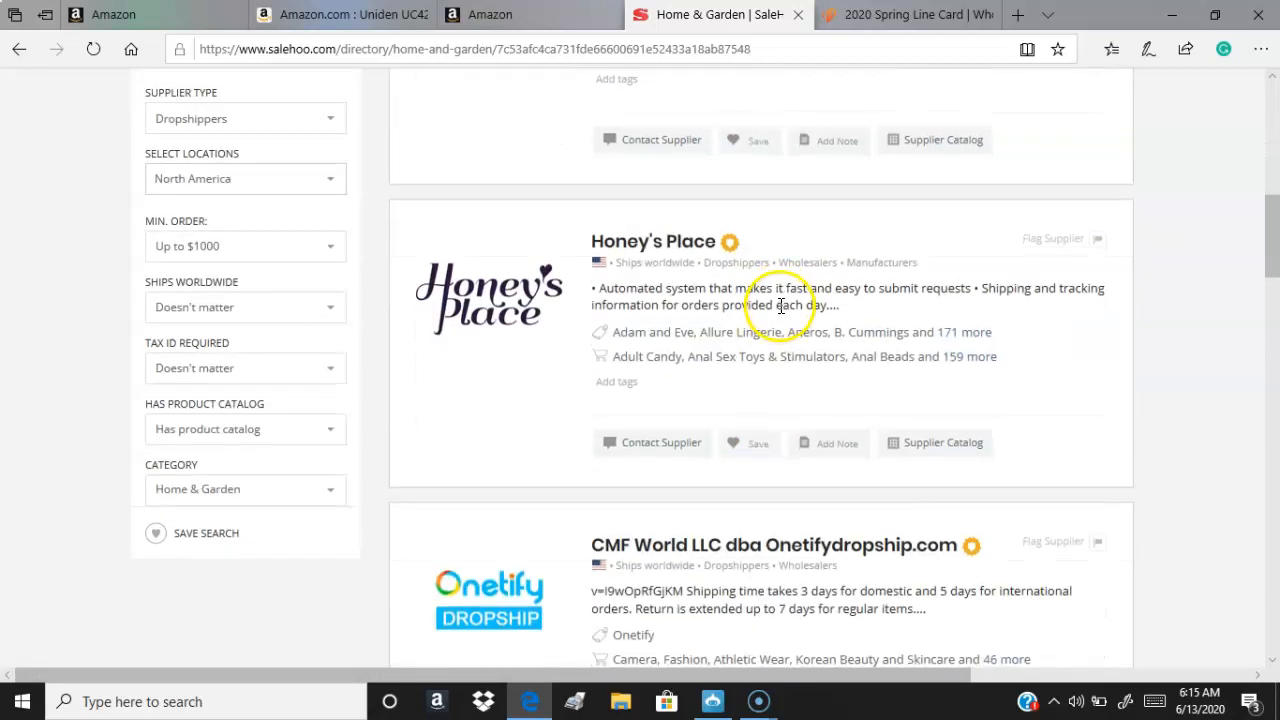
pyautogui.scroll(8, 775, 310)
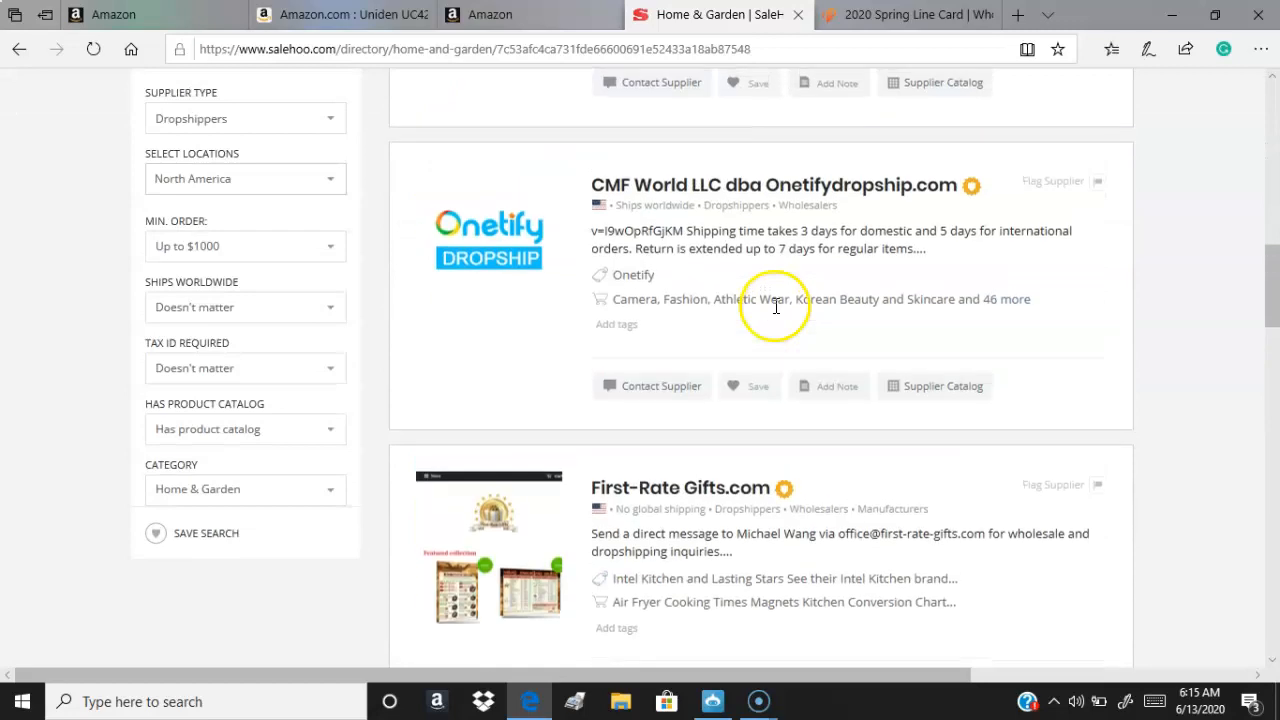
pyautogui.scroll(-2, 840, 410)
pyautogui.scroll(-15, 840, 418)
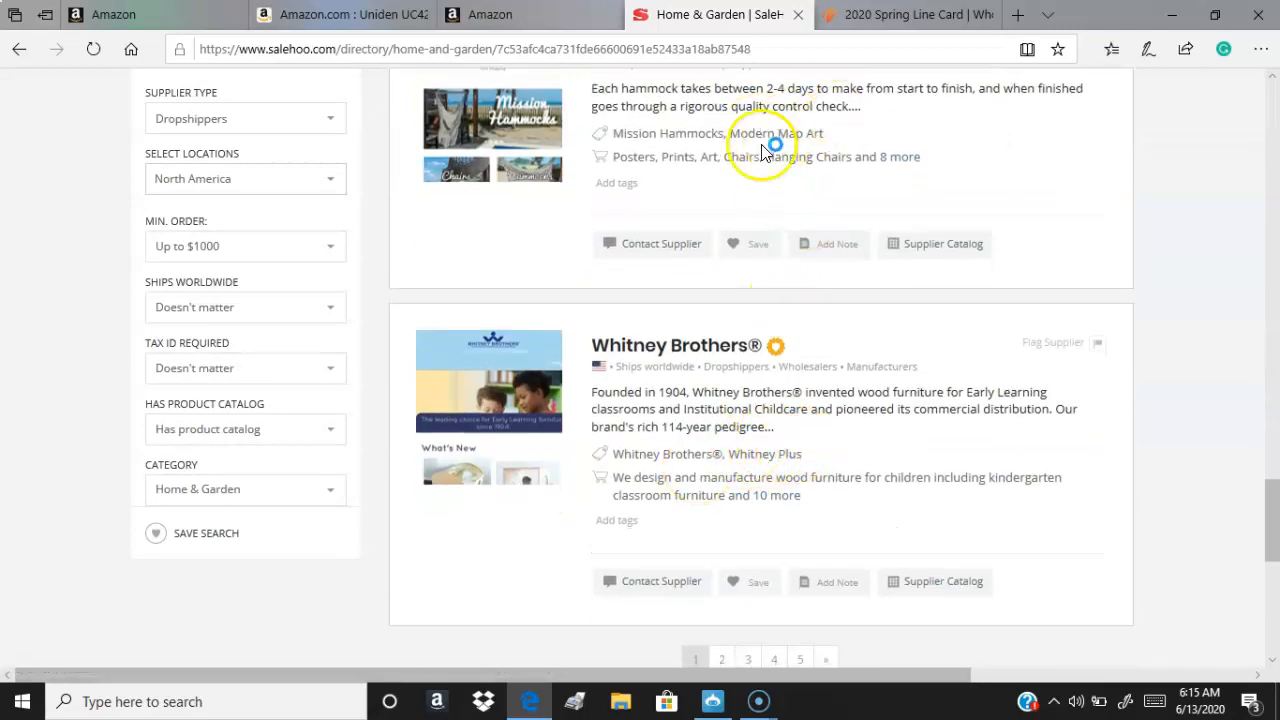
pyautogui.scroll(-5, 800, 405)
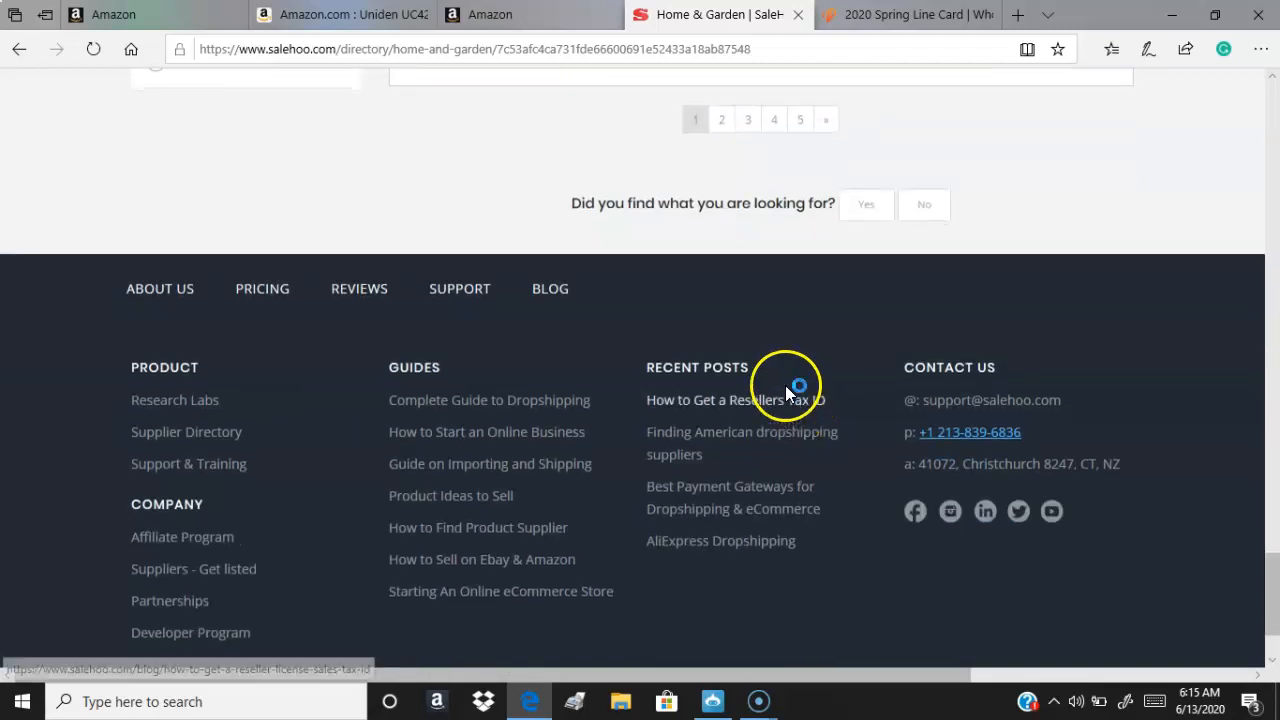
pyautogui.scroll(15, 700, 165)
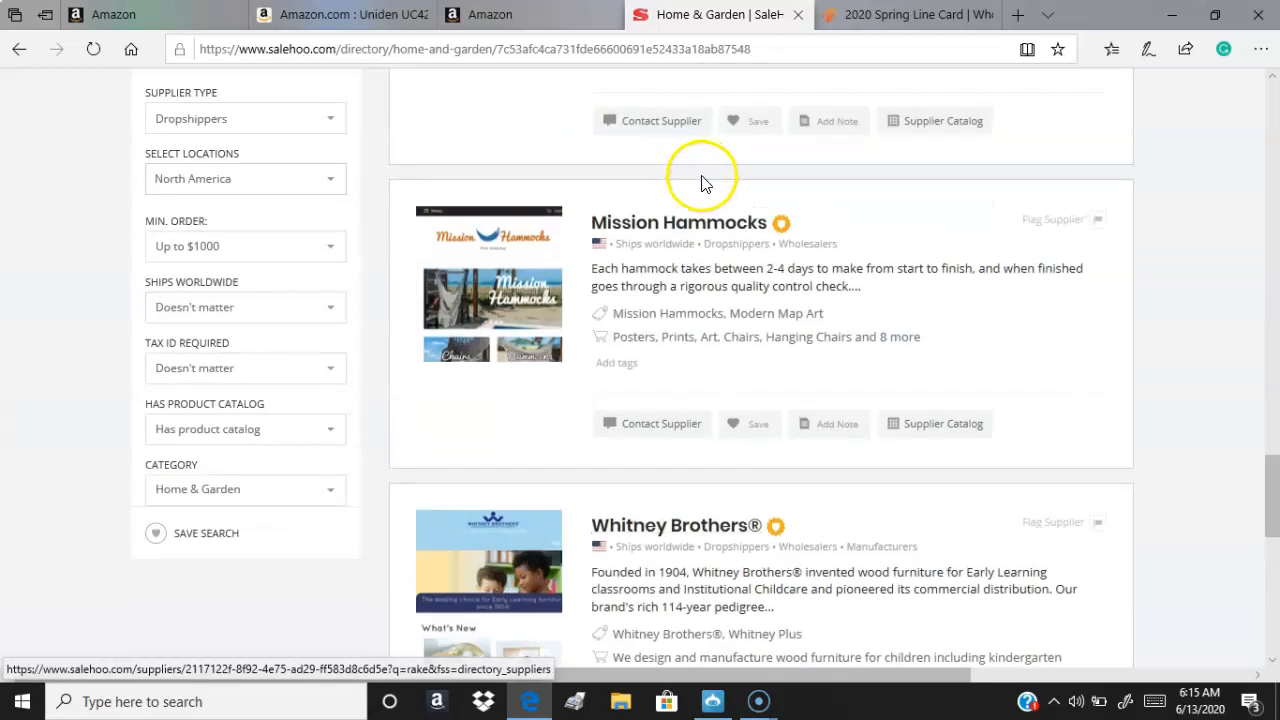
pyautogui.scroll(10, 708, 177)
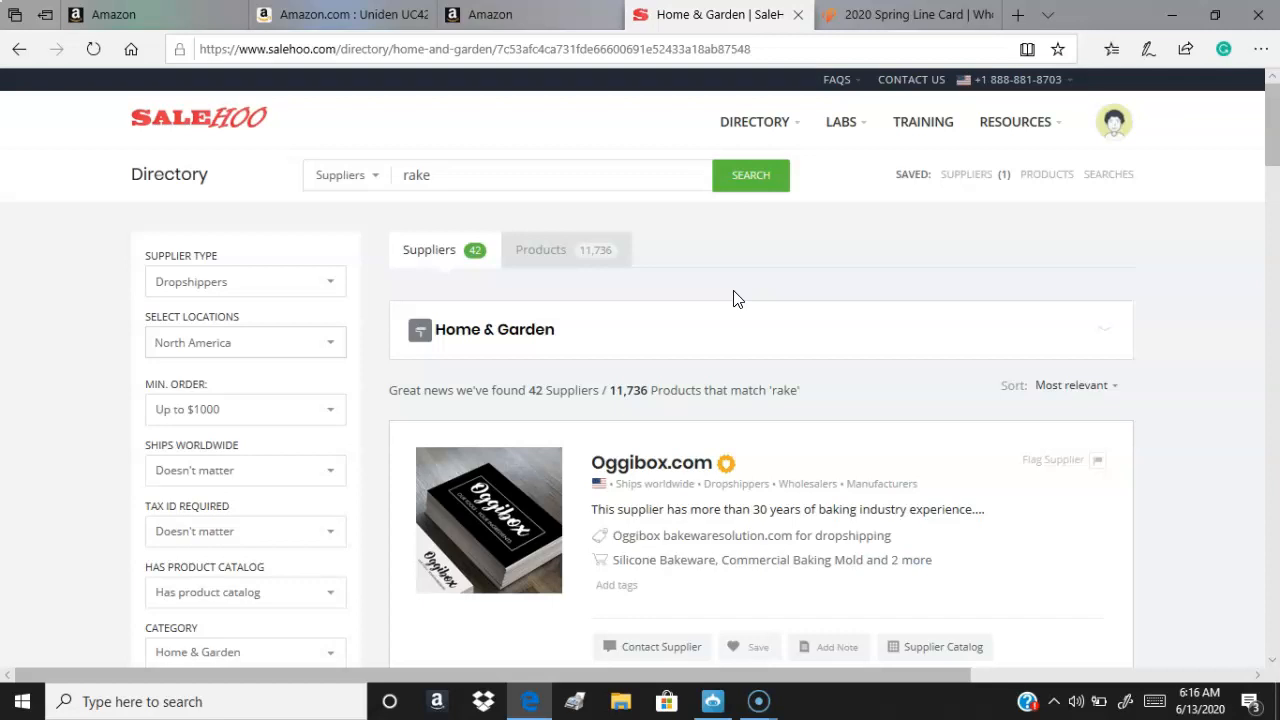
# Step: Switch to Seller Central's UC4202 offer form and submit the offer
pyautogui.click(766, 190)
pyautogui.click(122, 24)
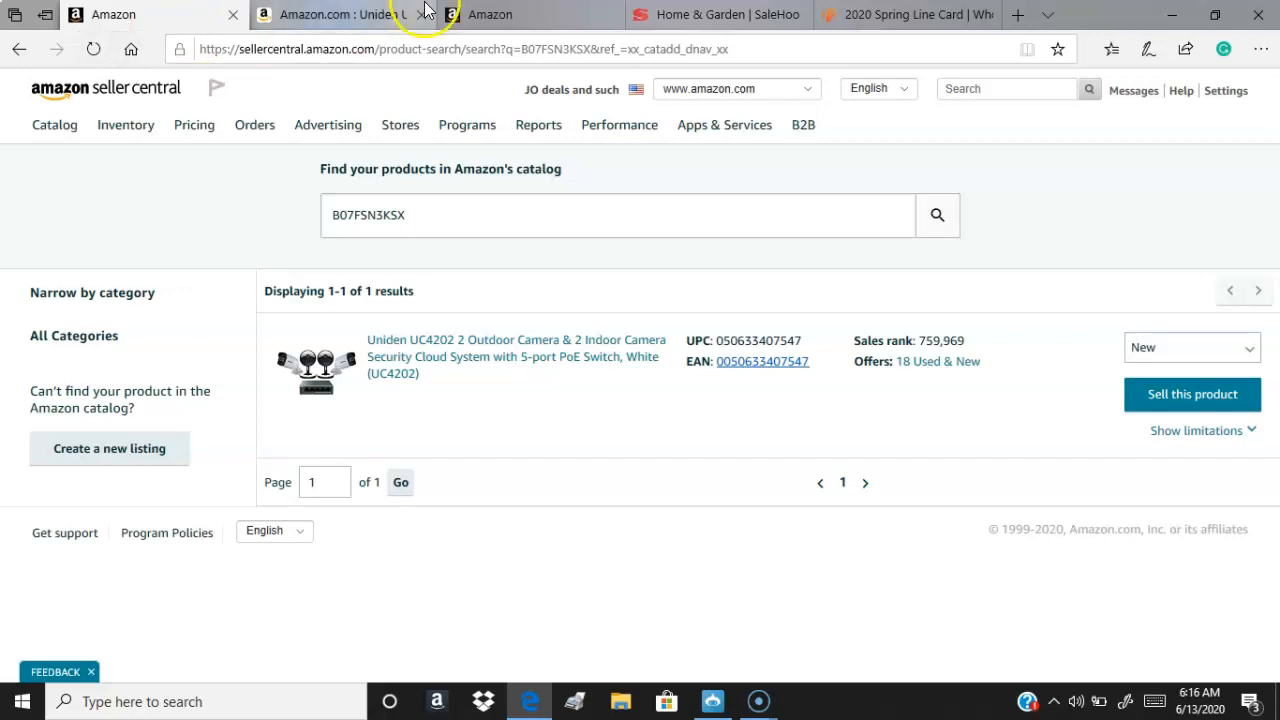
pyautogui.click(490, 18)
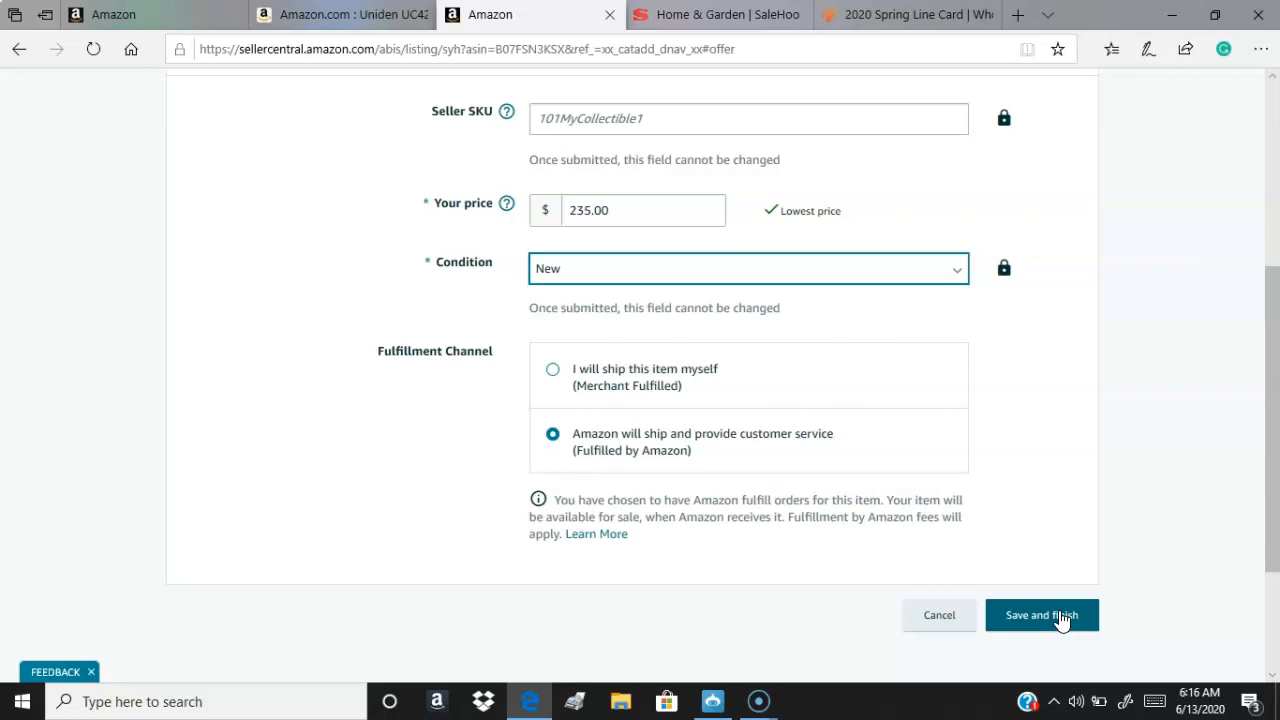
pyautogui.click(1062, 617)
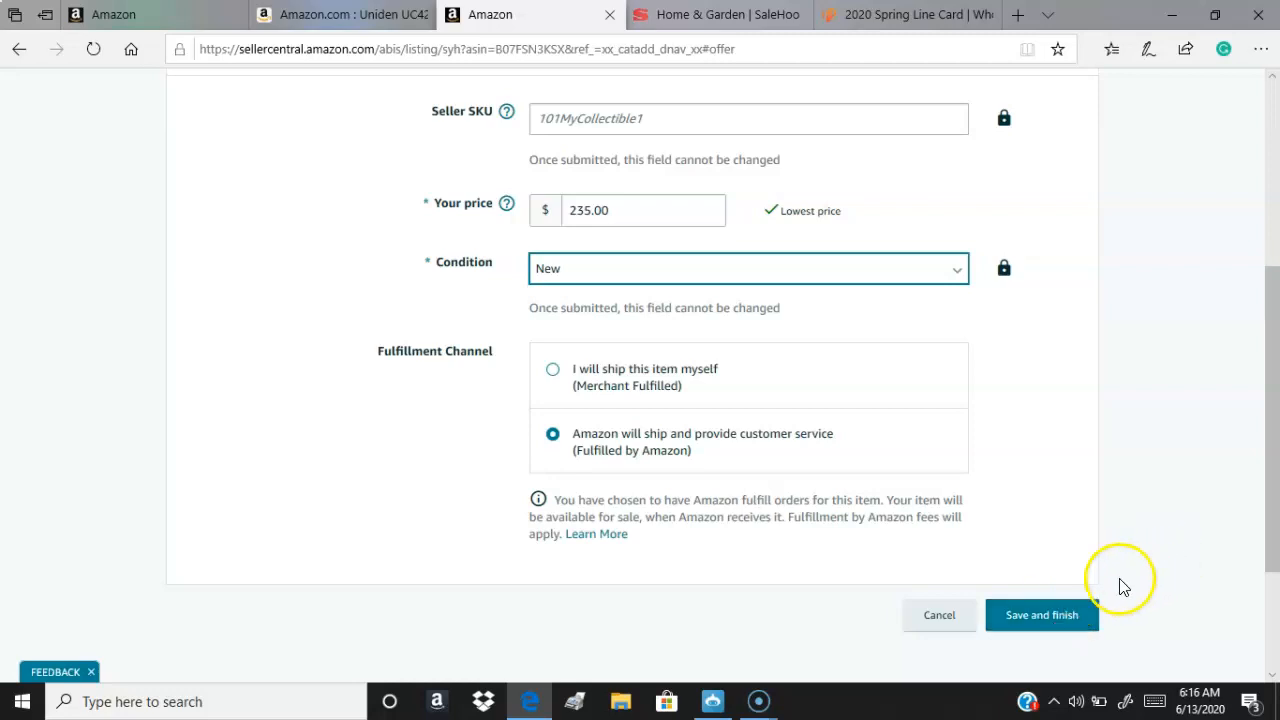
pyautogui.scroll(-3, 1013, 540)
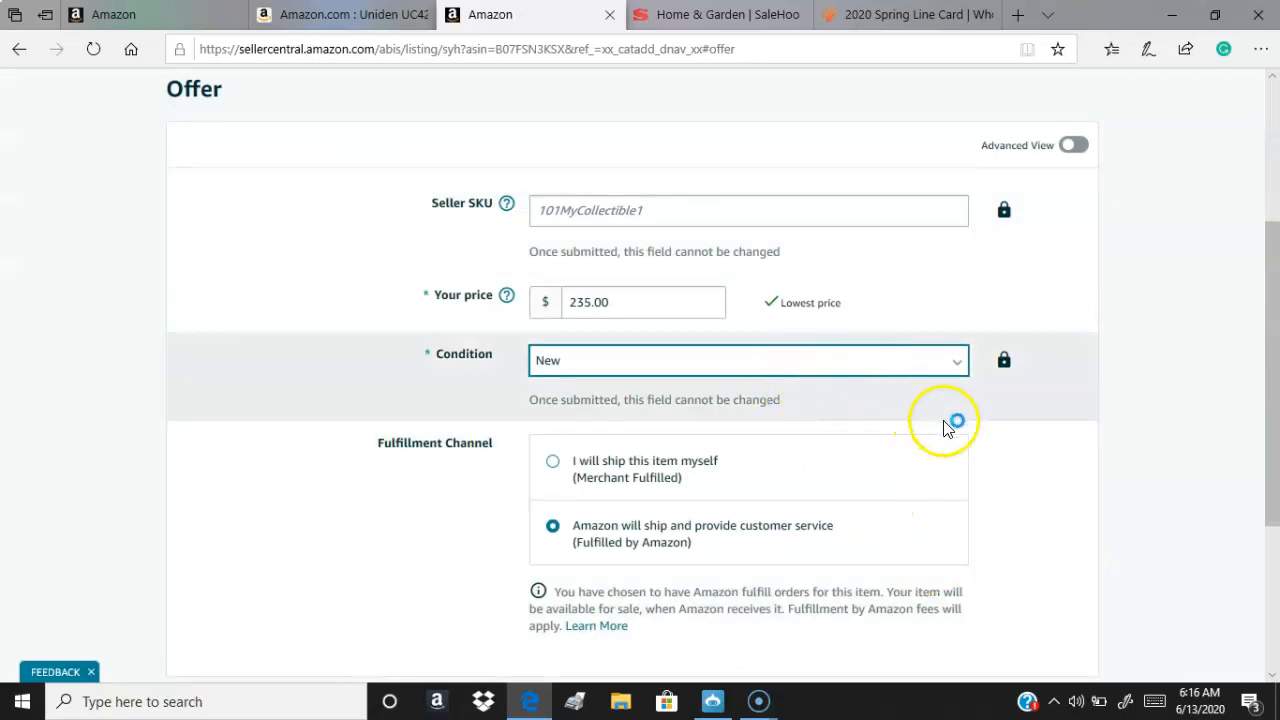
pyautogui.scroll(-3, 1095, 508)
# Step: Choose Amazon barcode as the UC4202's barcode type and continue to the Fulfilled by Amazon conversion
pyautogui.click(1029, 433)
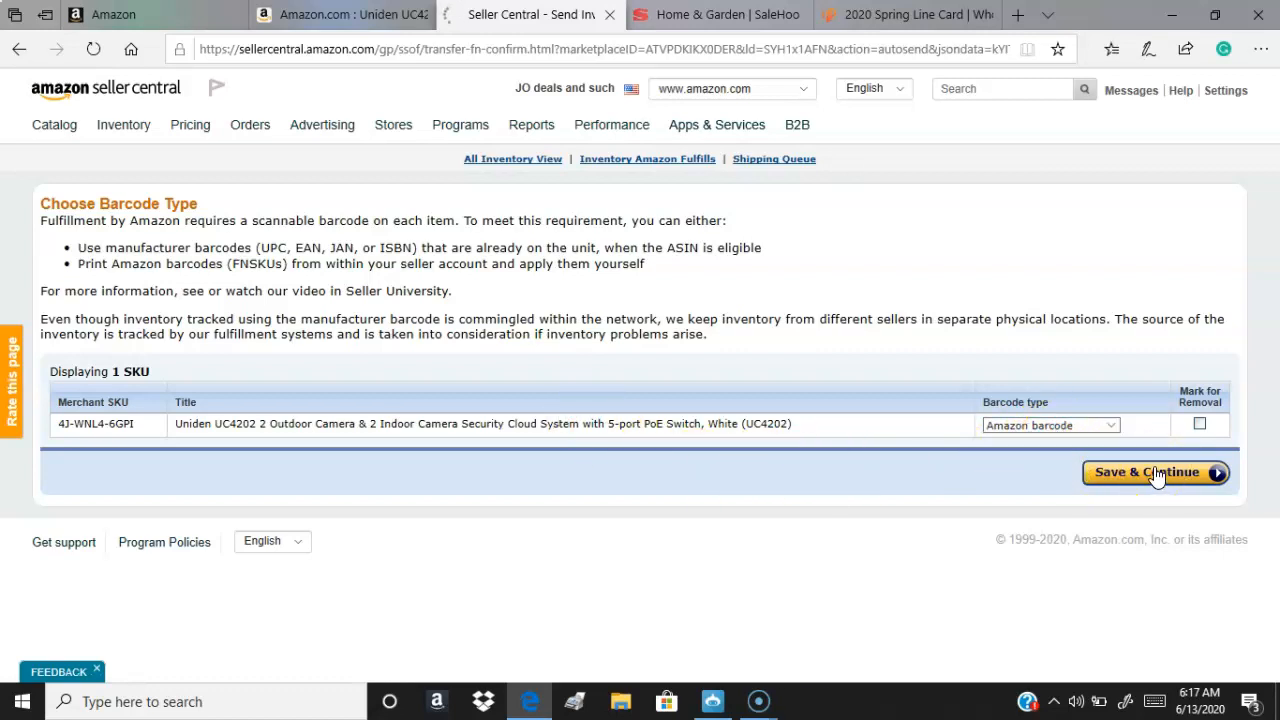
pyautogui.click(1117, 478)
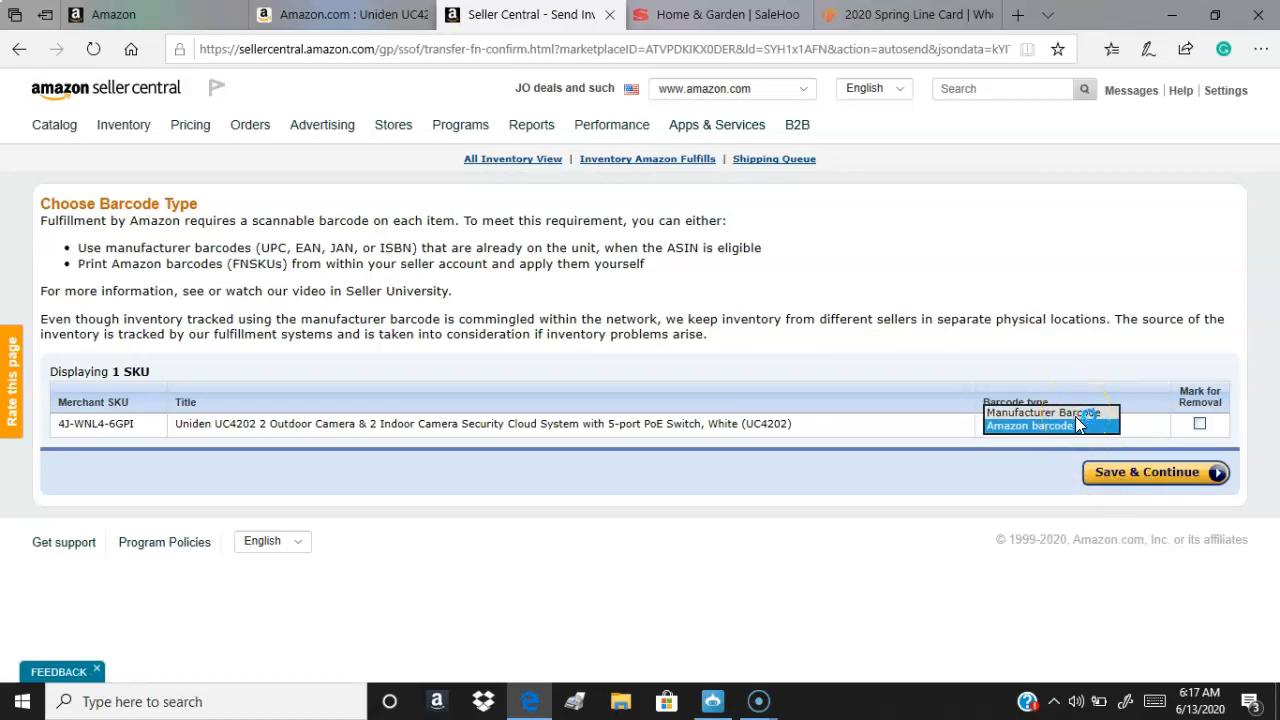
pyautogui.click(1139, 476)
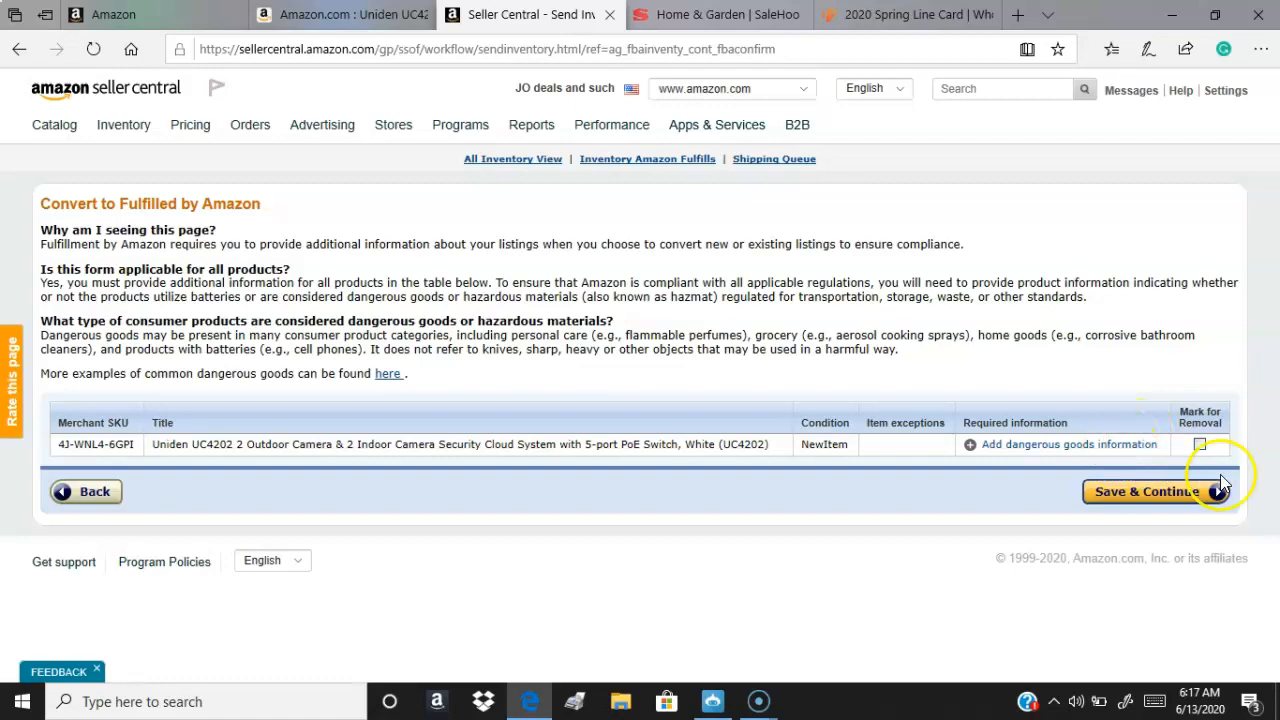
# Step: Try to continue the Fulfilled by Amazon conversion and to open the UC4202's dangerous goods information
pyautogui.click(1148, 494)
pyautogui.click(1158, 491)
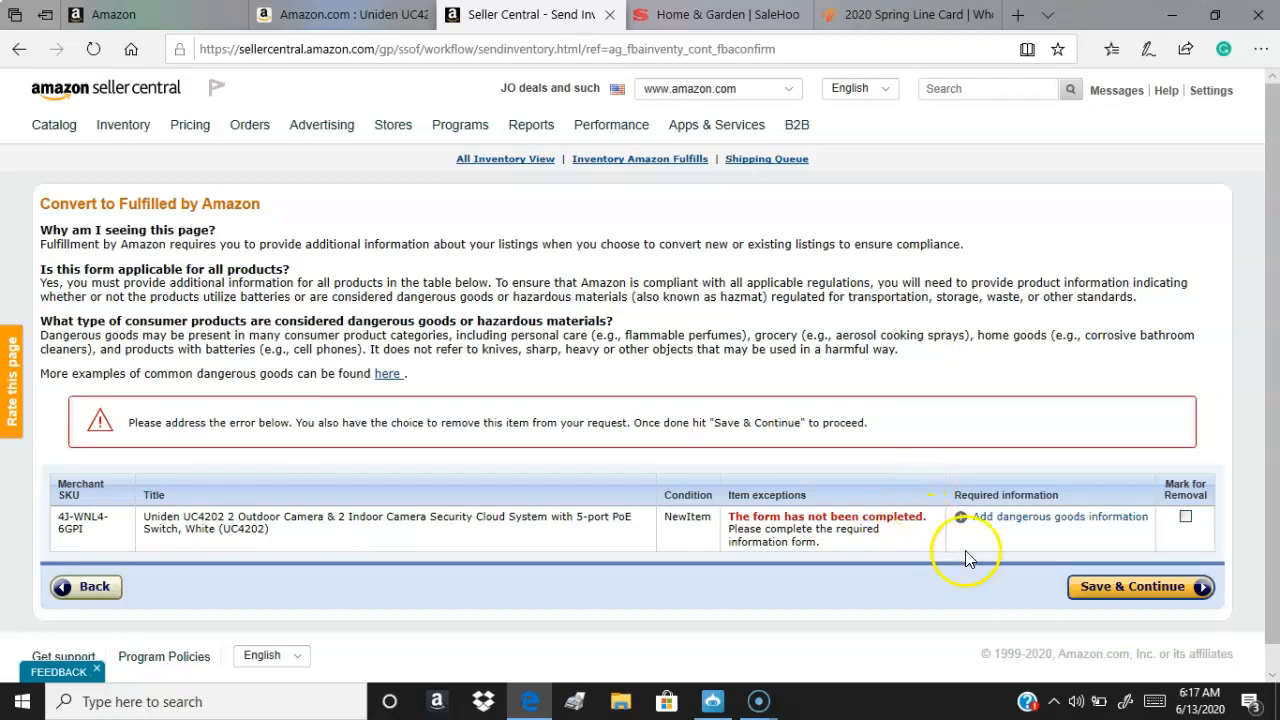
pyautogui.click(957, 522)
pyautogui.click(38, 669)
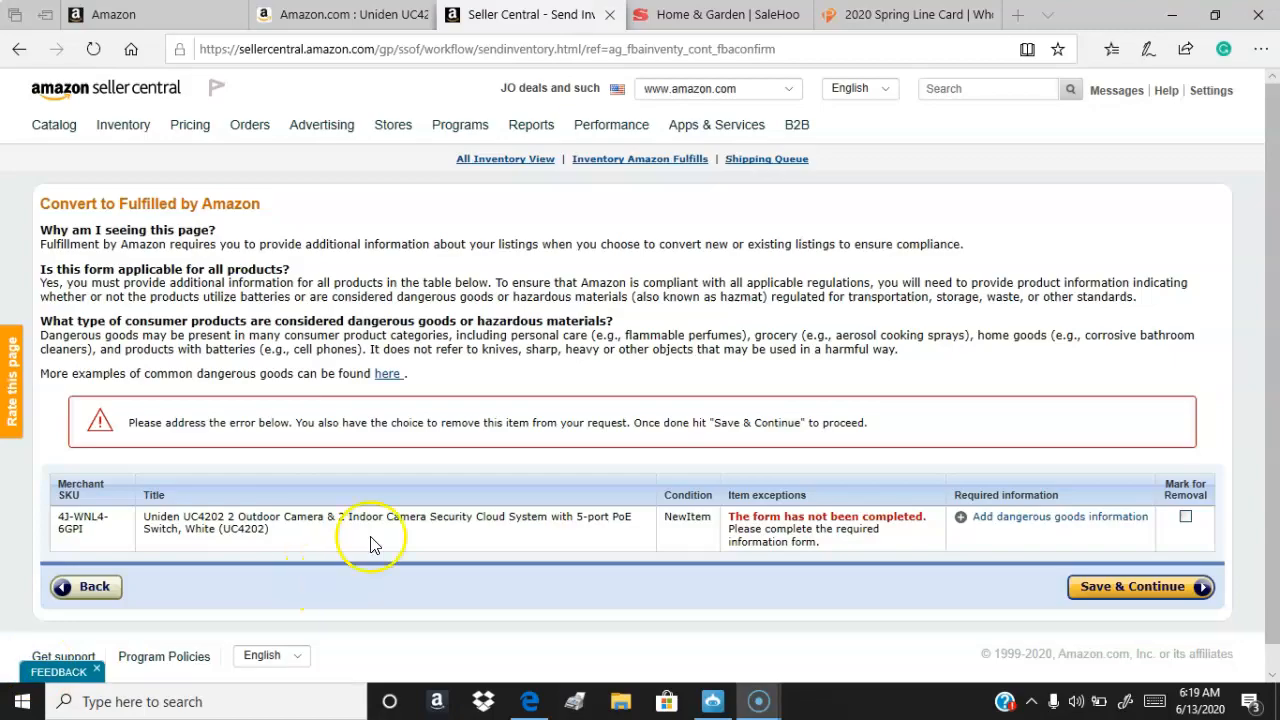
# Step: Switch to SaleHoo and glance over the first dropshippers in the Home & Garden results
pyautogui.click(712, 20)
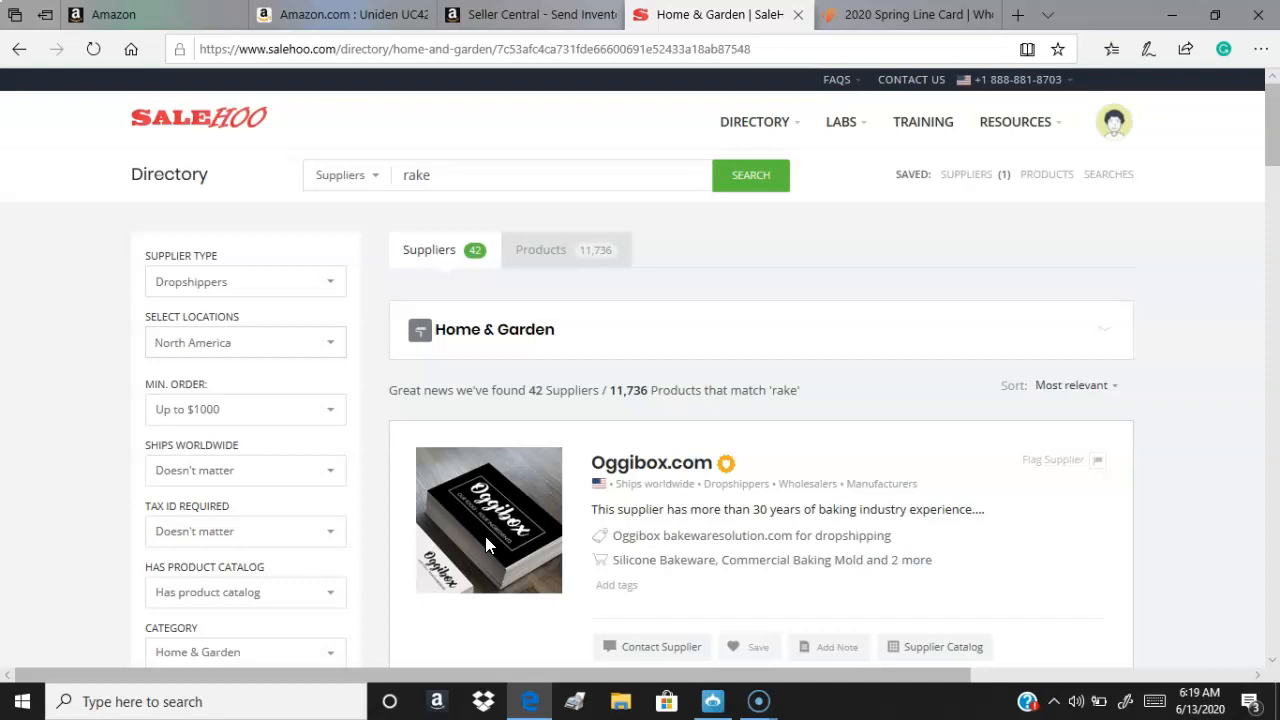
pyautogui.scroll(-3, 529, 509)
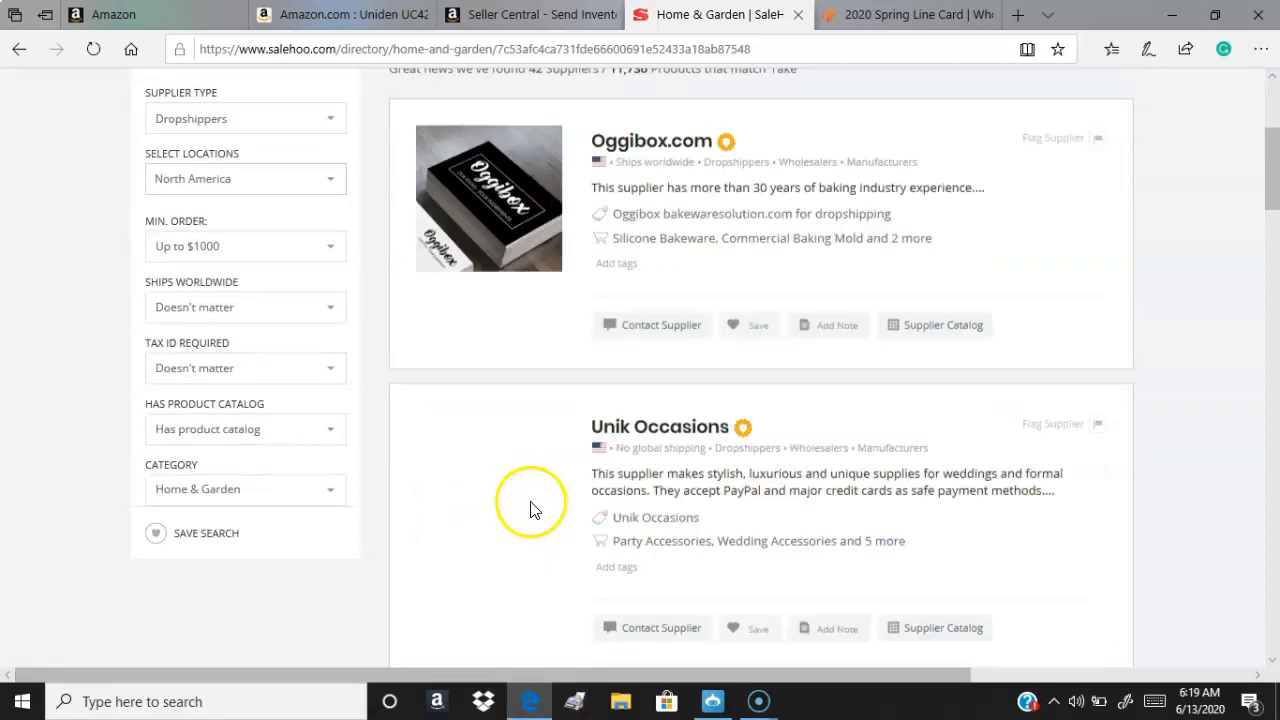
pyautogui.scroll(3, 728, 312)
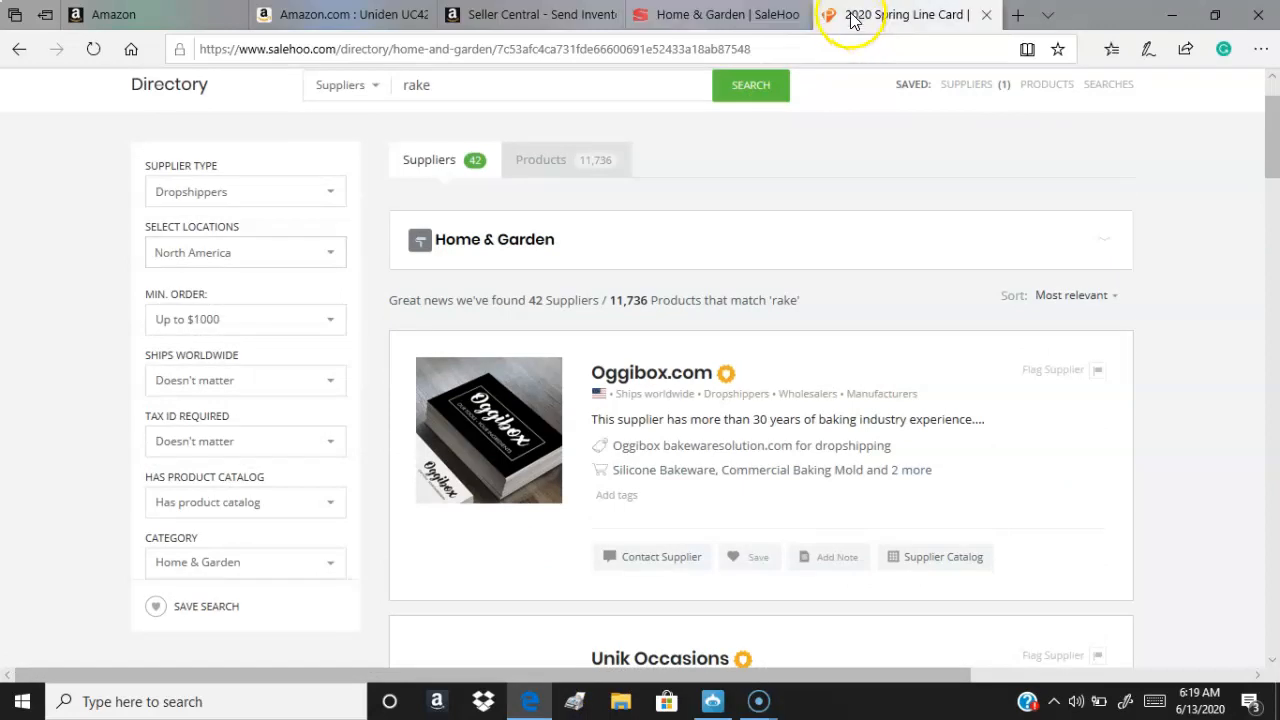
# Step: Switch to Petra's 2020 Spring Line Card and examine the brands it carries
pyautogui.click(856, 18)
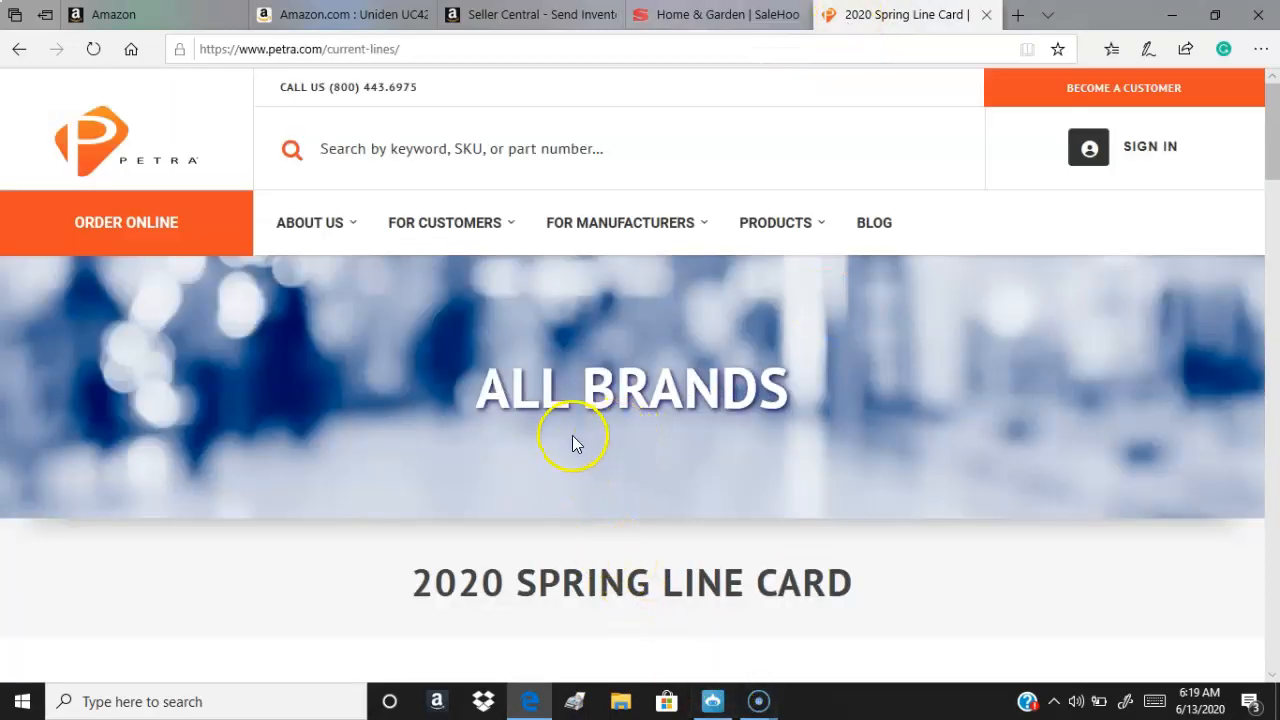
pyautogui.scroll(-5, 573, 440)
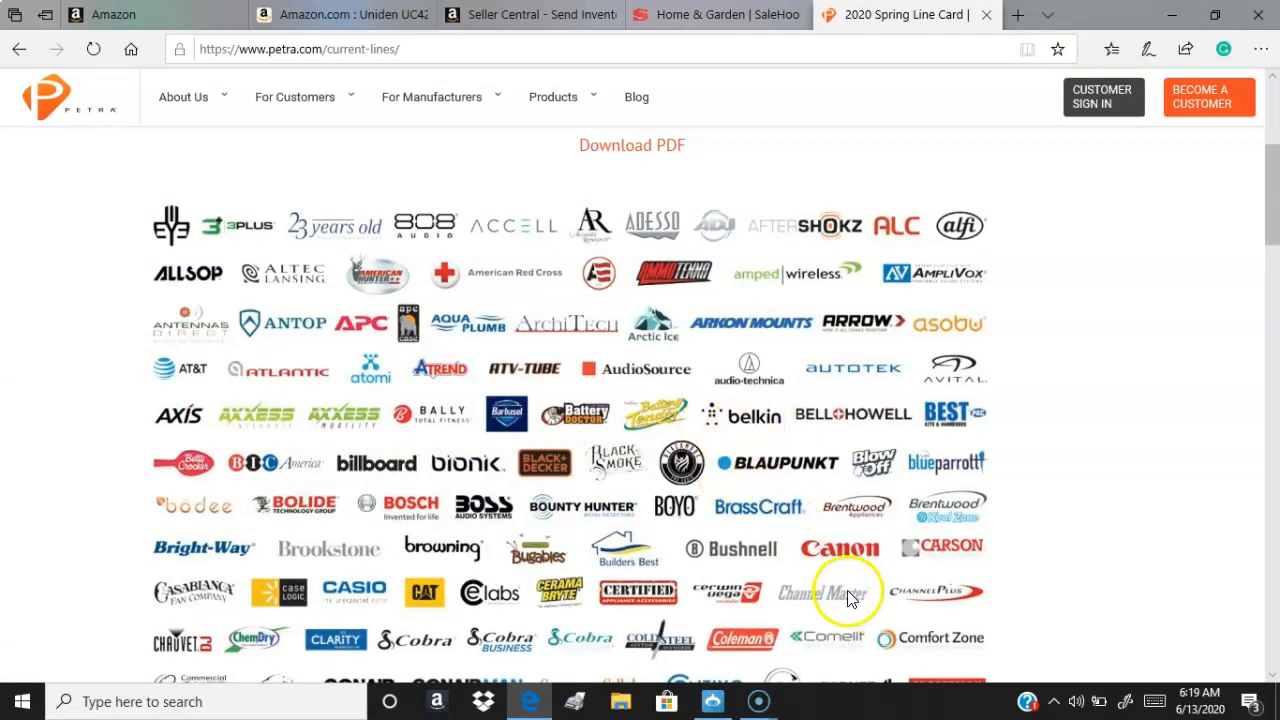
pyautogui.scroll(-2, 810, 440)
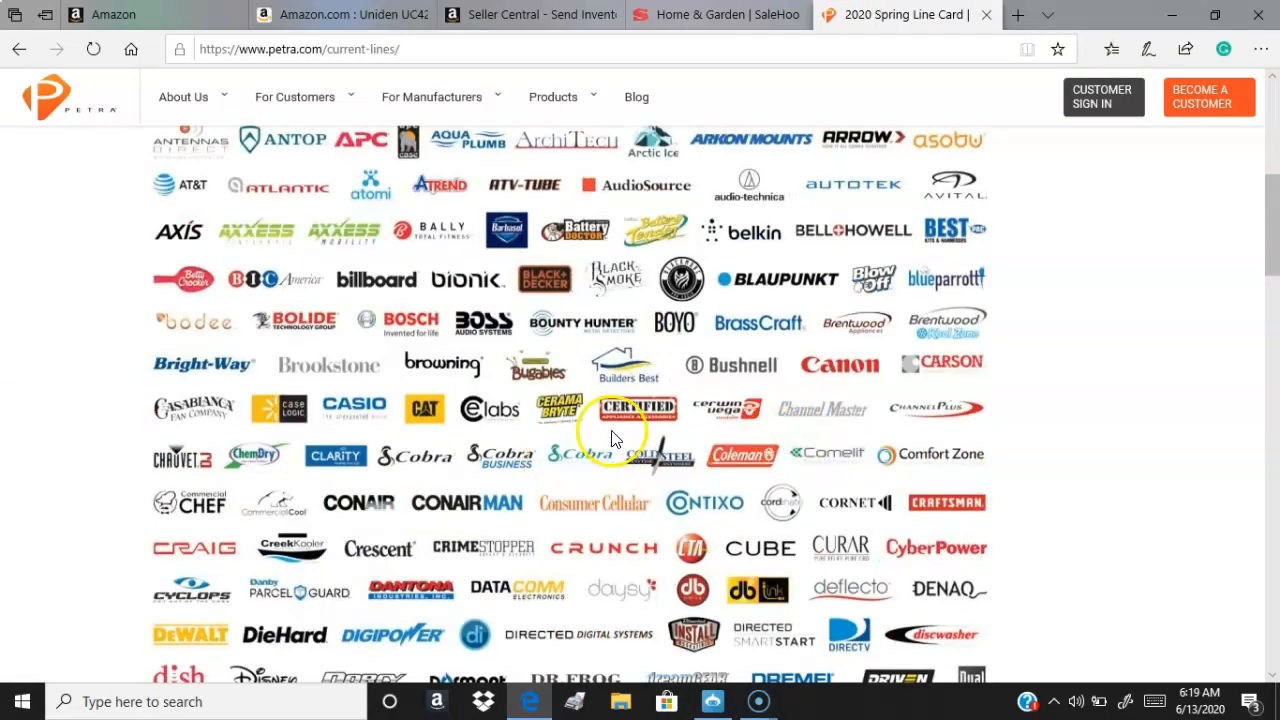
pyautogui.scroll(-10, 613, 440)
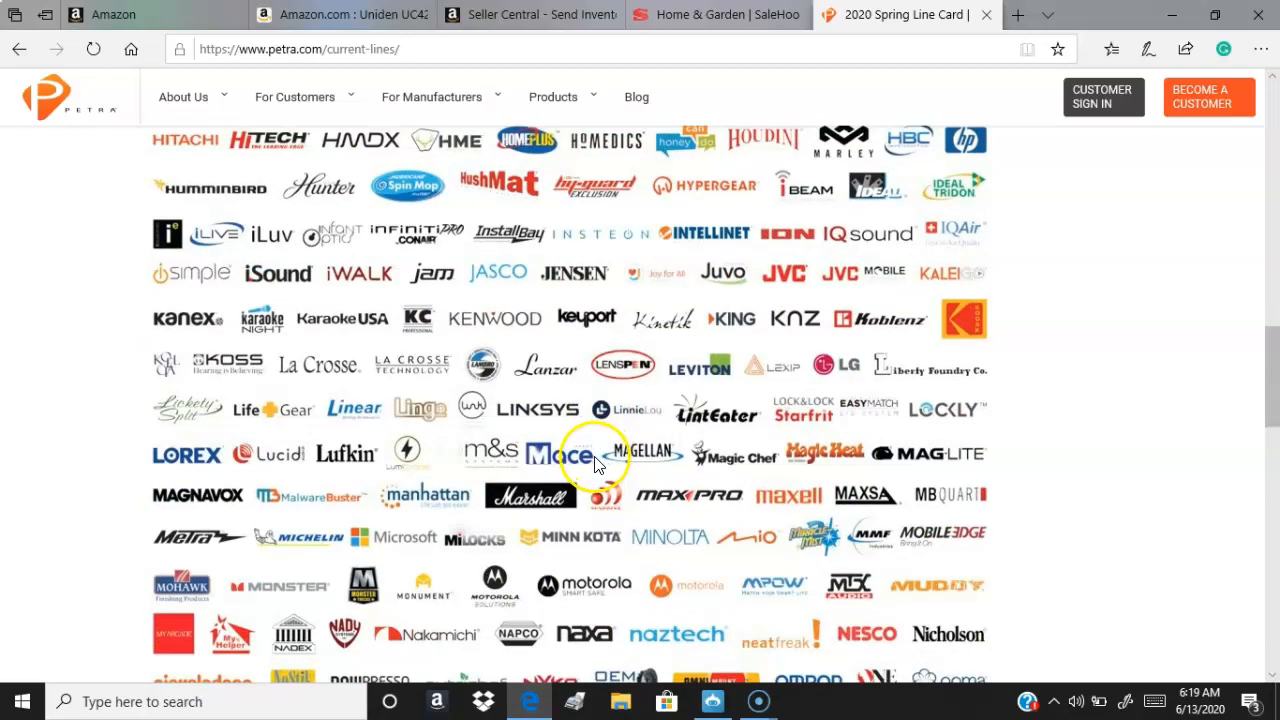
pyautogui.scroll(-10, 596, 463)
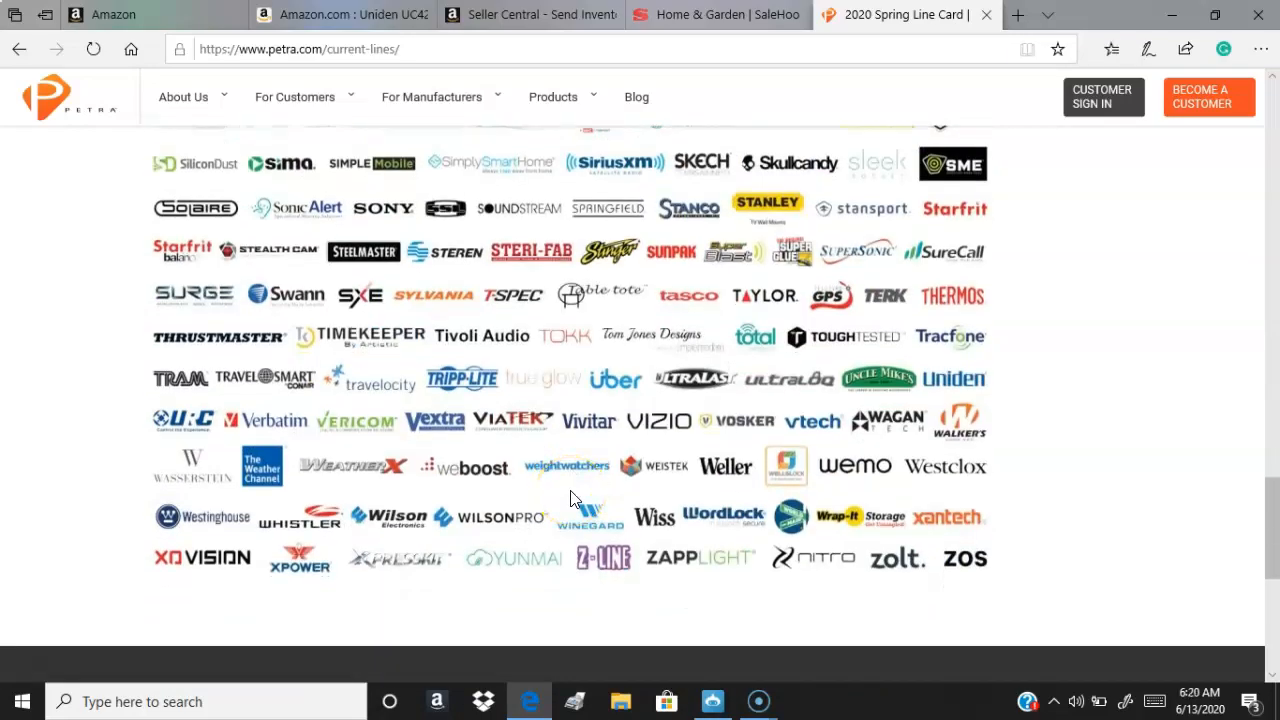
pyautogui.scroll(20, 600, 510)
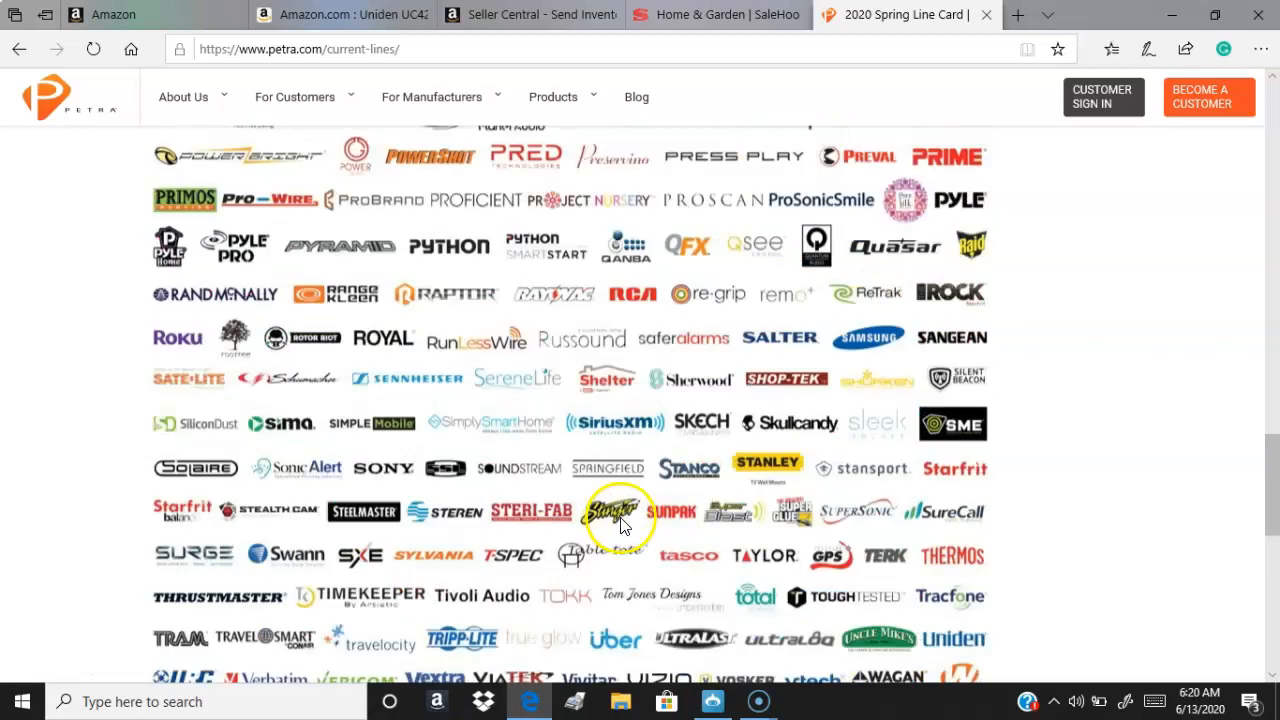
pyautogui.scroll(3, 640, 548)
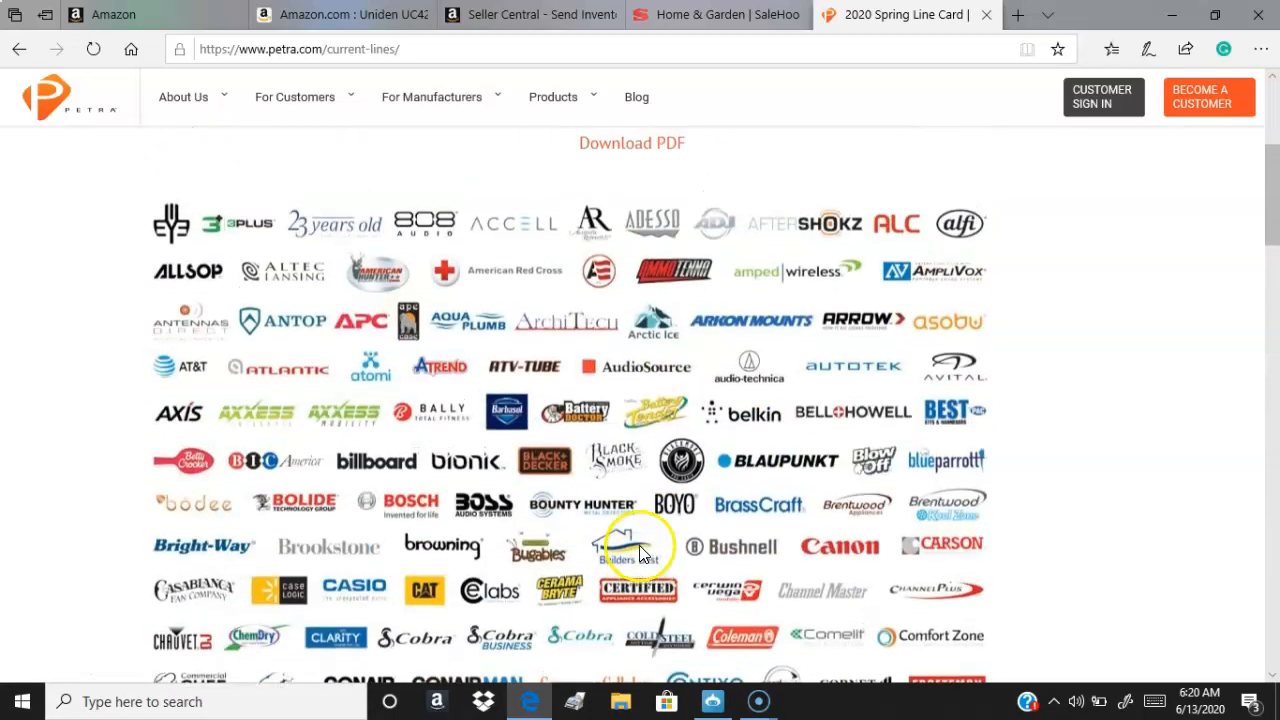
pyautogui.scroll(2, 628, 563)
pyautogui.scroll(5, 628, 563)
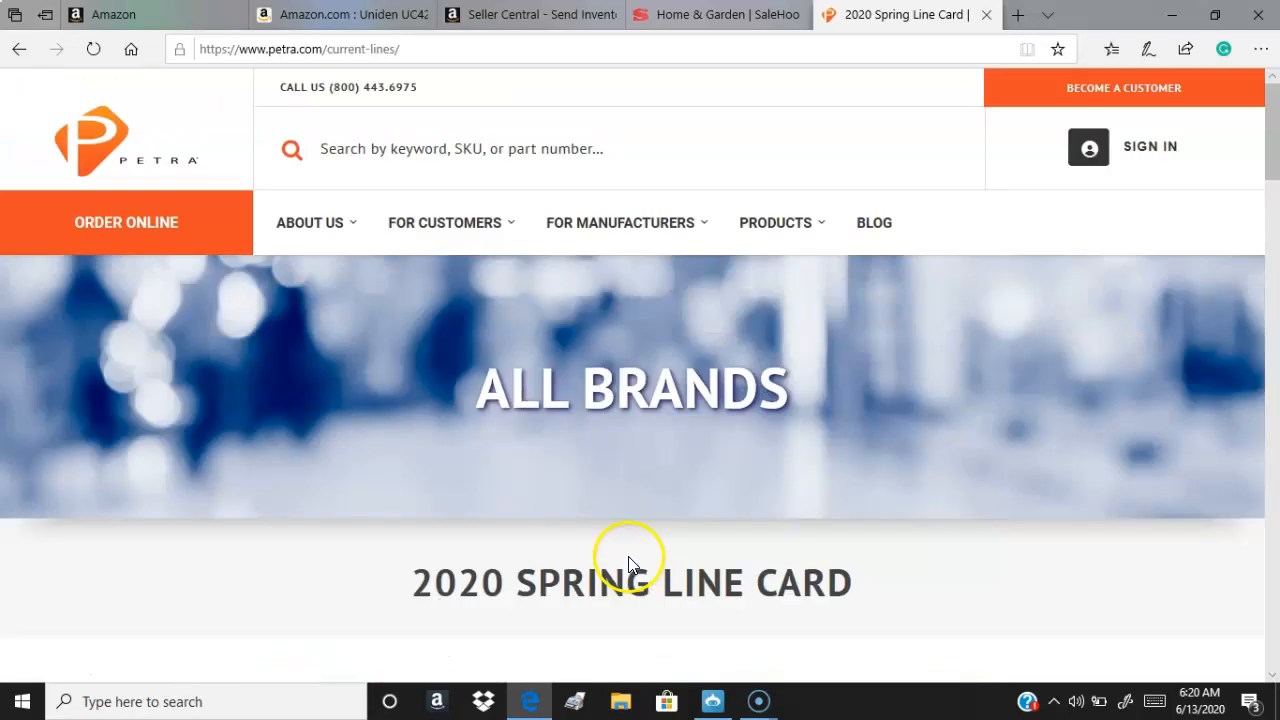
# Step: Check Petra's manufacturer and customer options and open the Independent Retailers page among the customers it serves
pyautogui.moveTo(588, 228)
pyautogui.moveTo(571, 277)
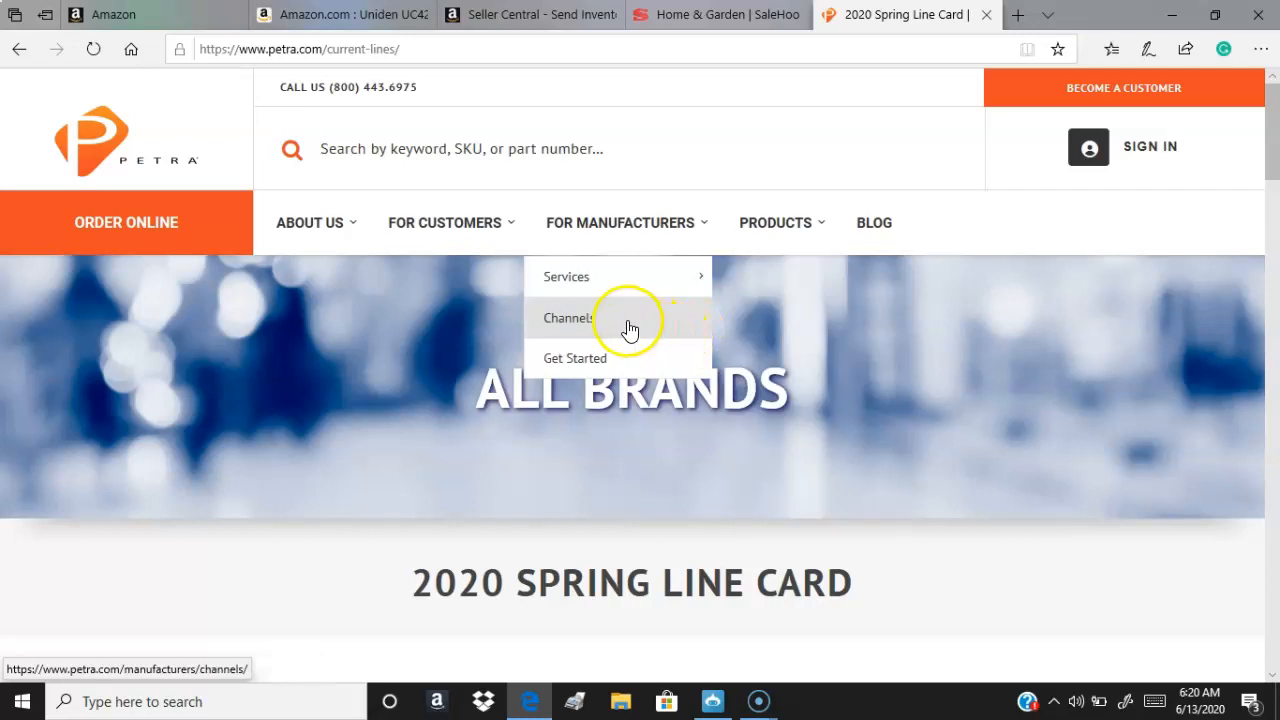
pyautogui.moveTo(457, 229)
pyautogui.moveTo(447, 281)
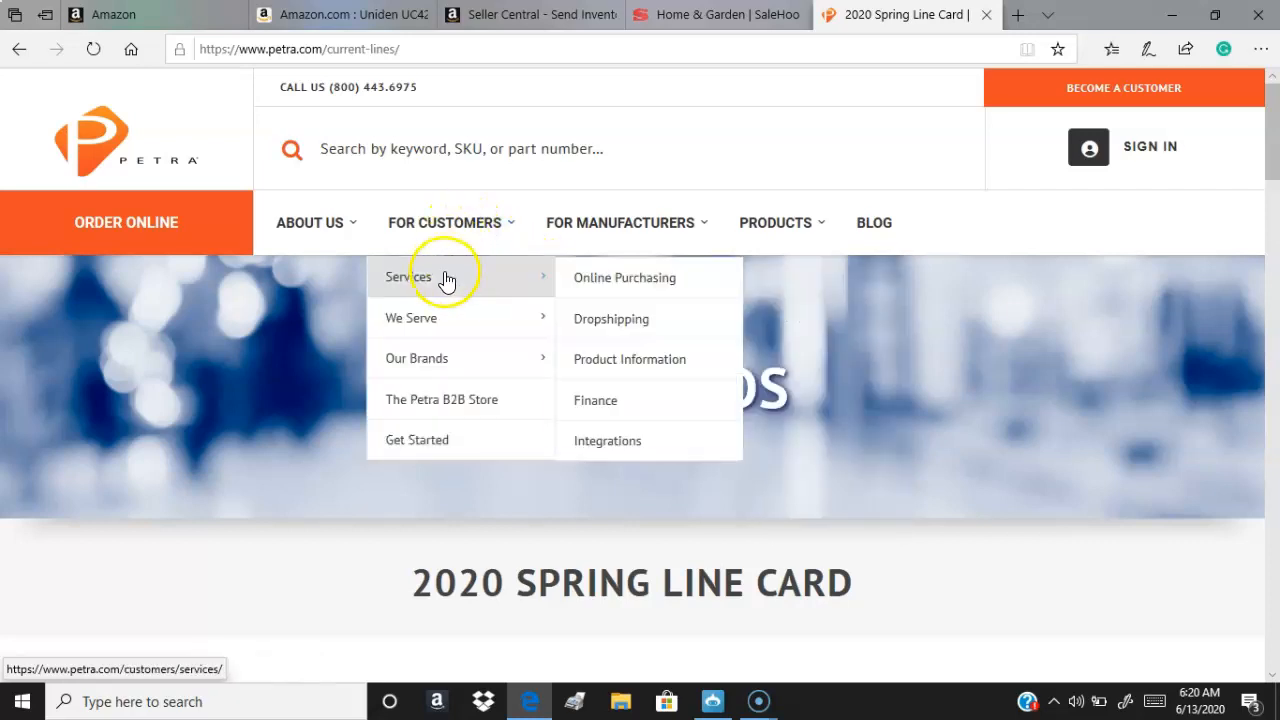
pyautogui.moveTo(433, 326)
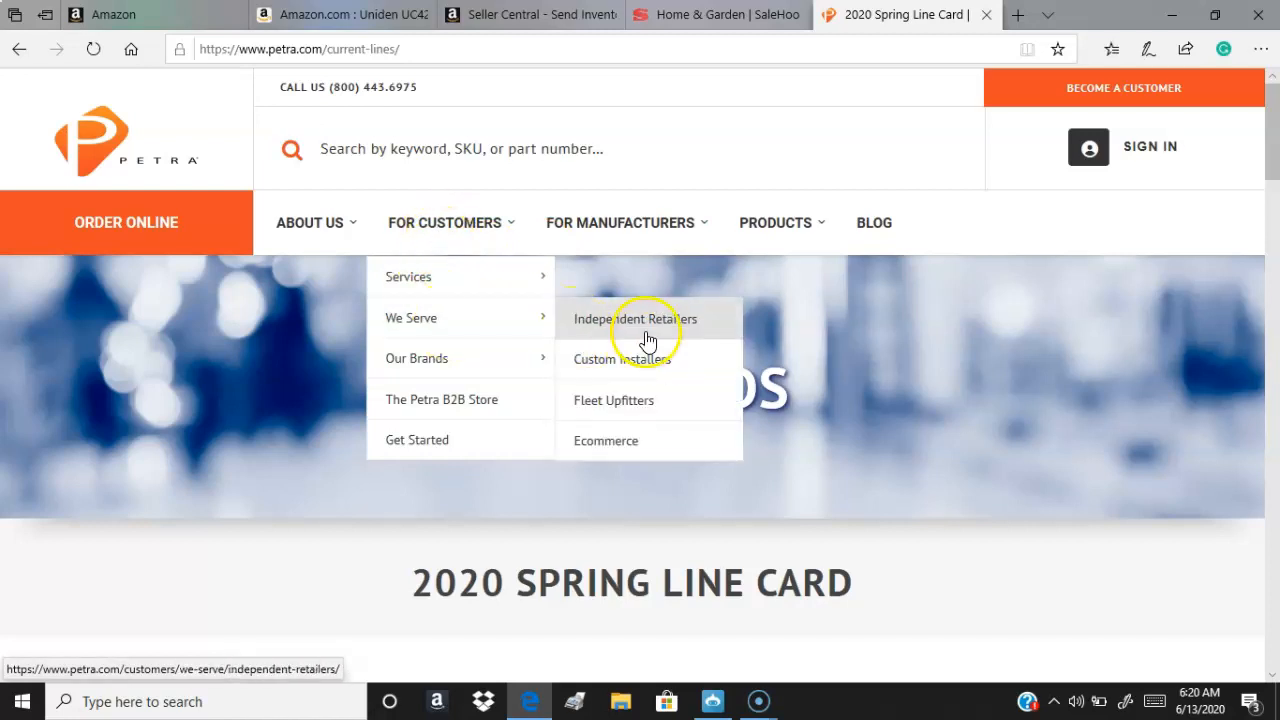
pyautogui.click(645, 332)
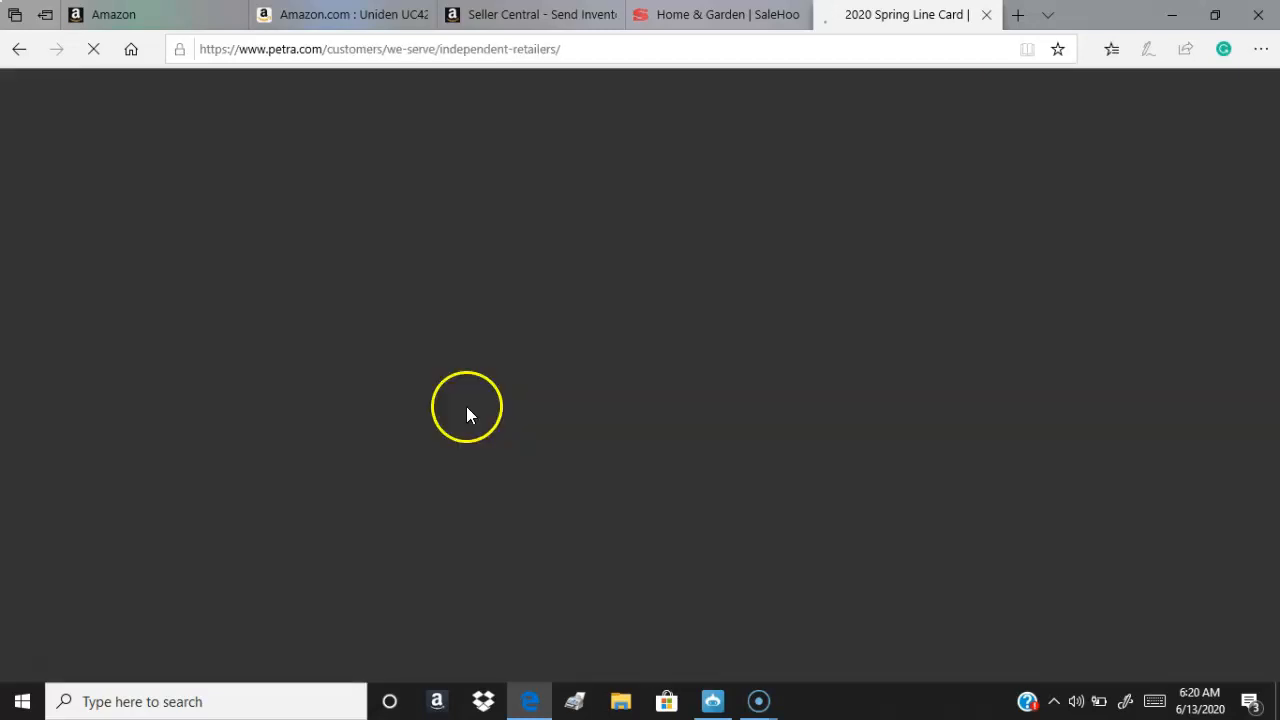
# Step: Read through the retail solutions and ordering terms Petra offers independent retailers
pyautogui.scroll(-8, 507, 492)
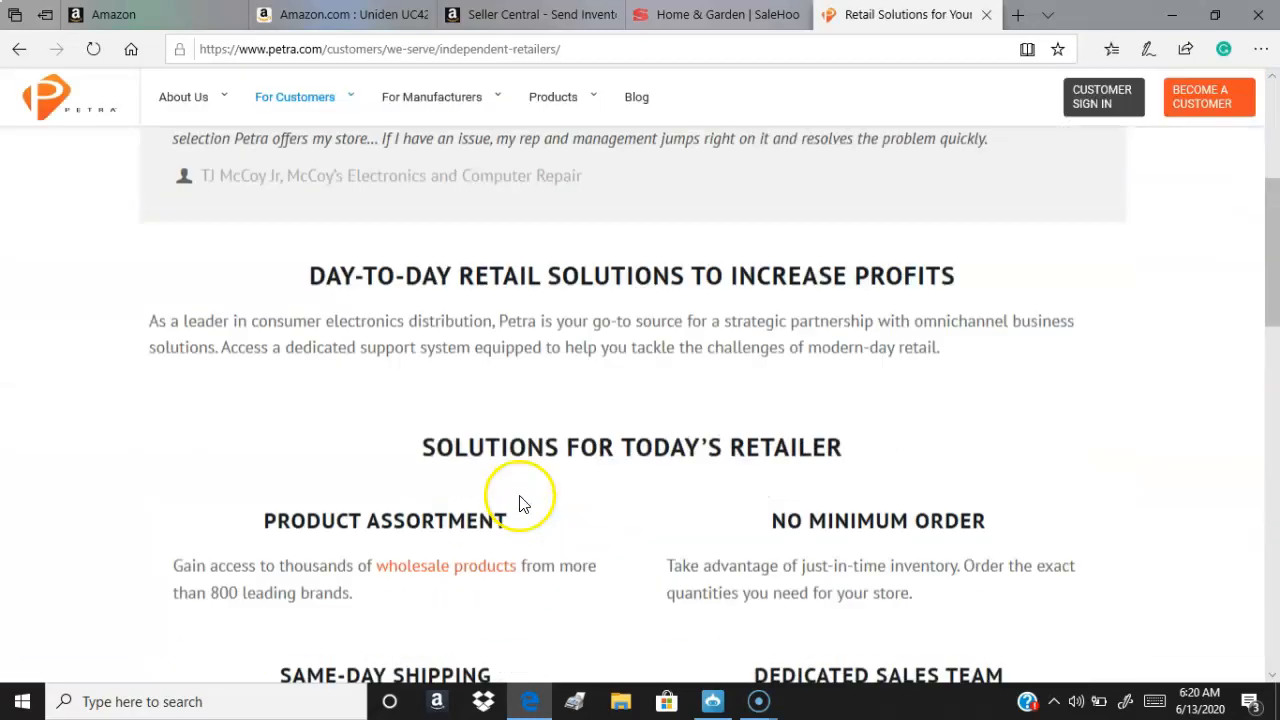
pyautogui.scroll(-7, 520, 507)
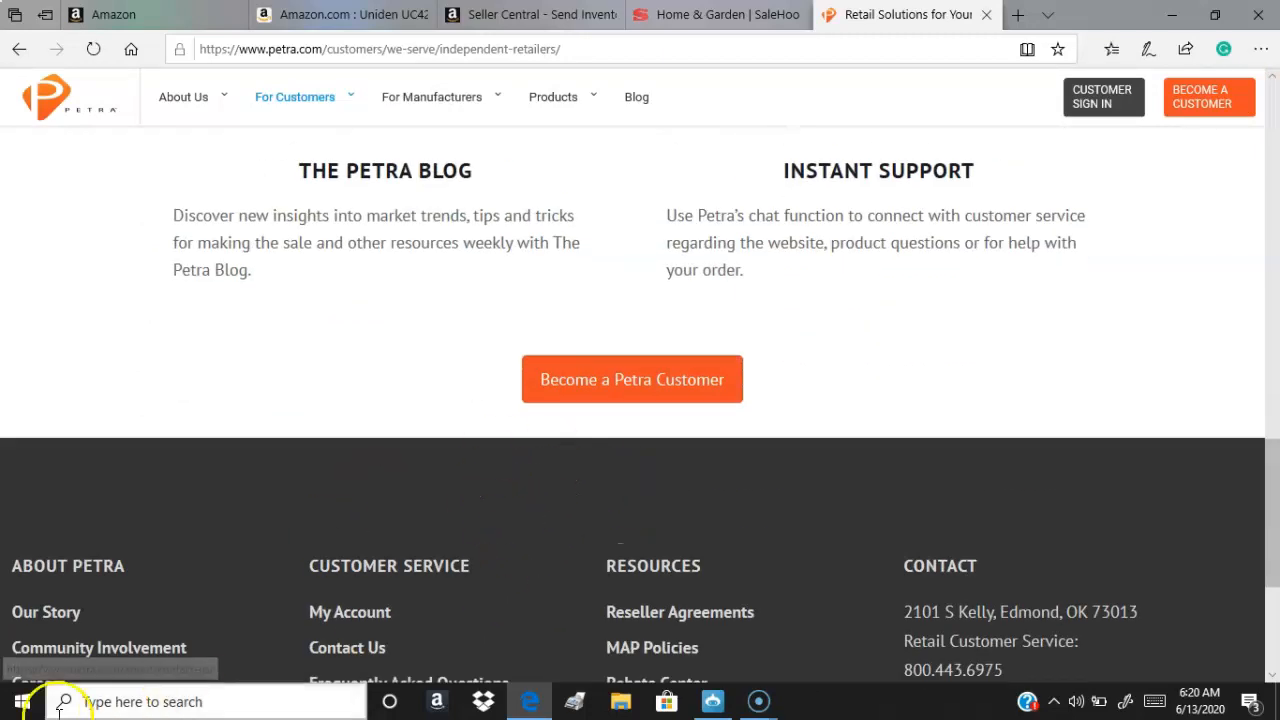
pyautogui.scroll(8, 349, 503)
pyautogui.scroll(4, 360, 510)
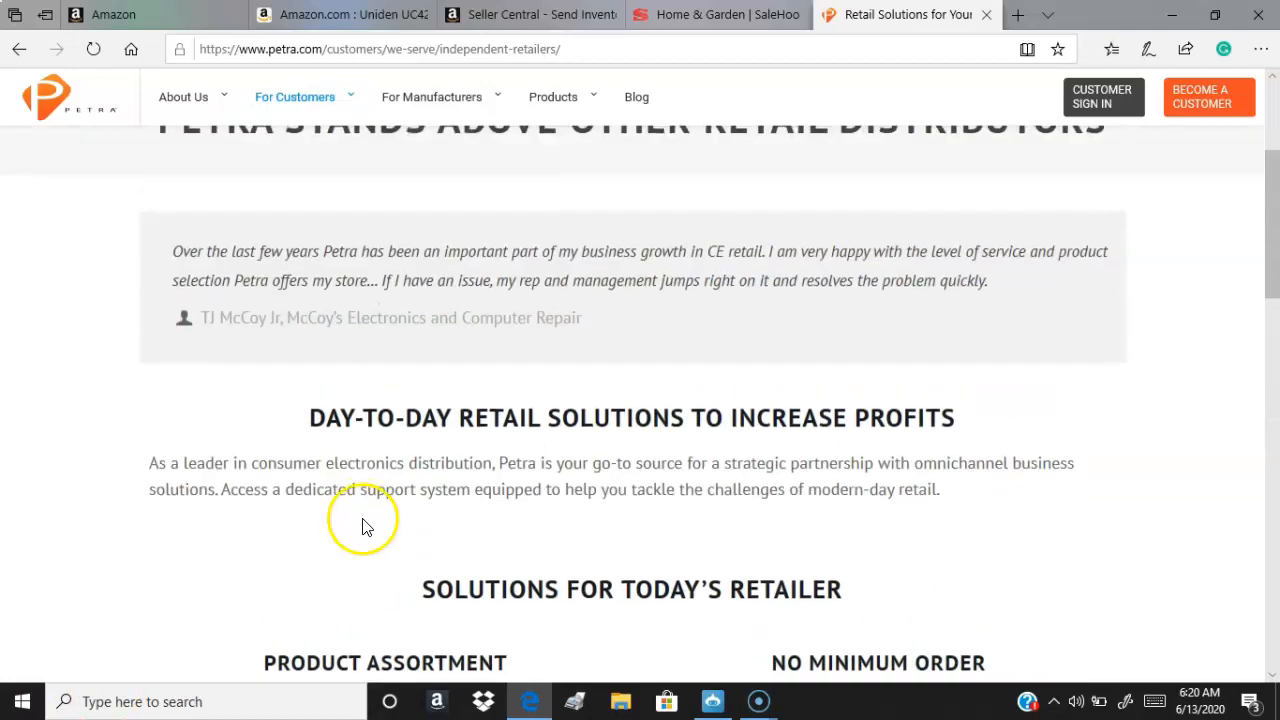